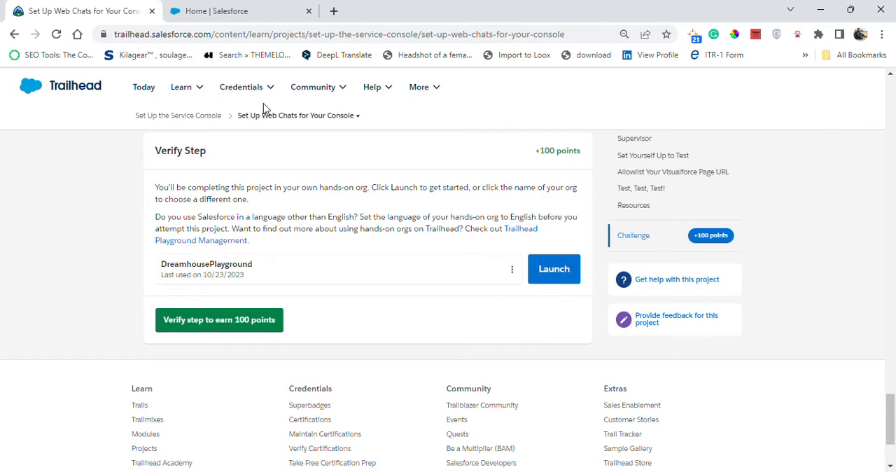
- Review the first Trailhead chat setup instructions and open Service Setup in the Salesforce org, closing the old home tab
left_click(63, 6)
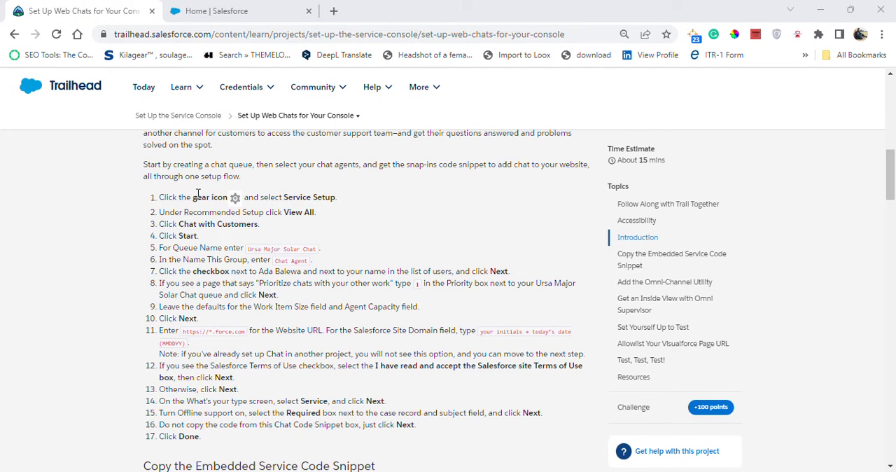
left_click_drag(199, 194, 303, 196)
left_click(217, 215)
left_click_drag(217, 215, 315, 214)
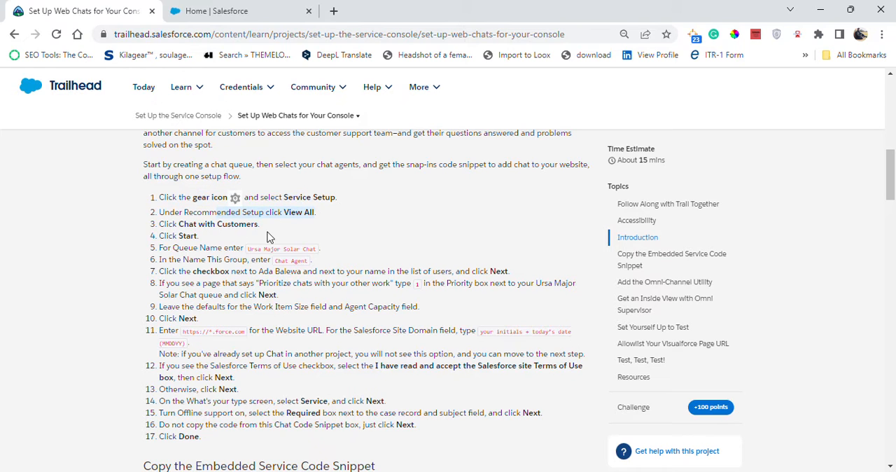
left_click_drag(206, 224, 299, 242)
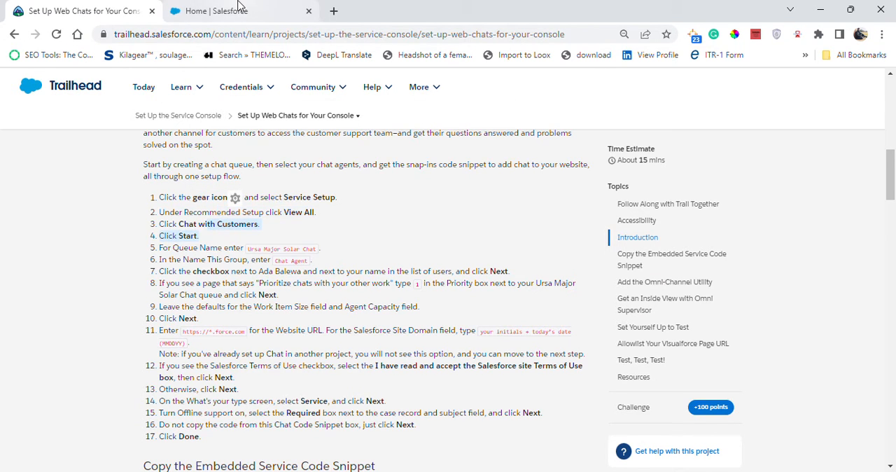
left_click(217, 10)
left_click(819, 85)
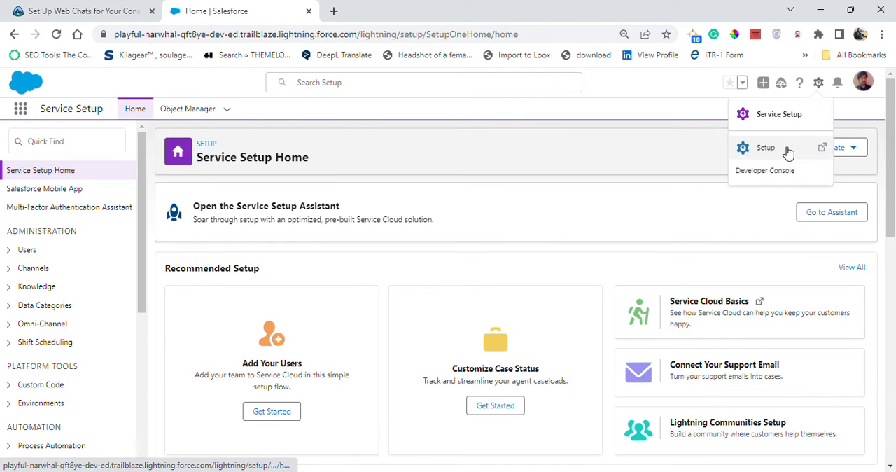
left_click(777, 120)
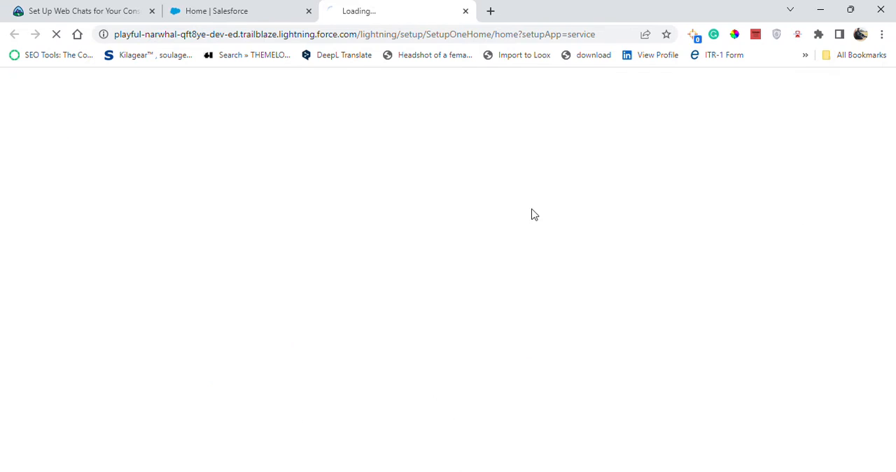
left_click(310, 11)
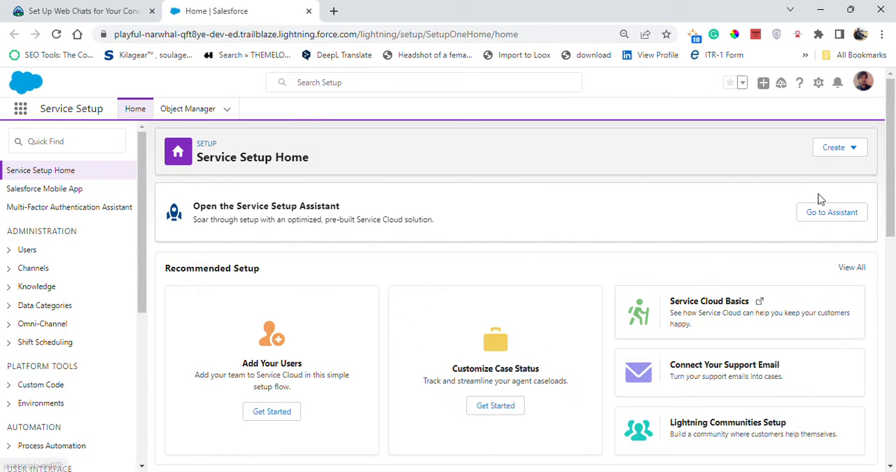
- Open the full list of recommended setup flows and start the Chat with Customers flow
left_click(855, 267)
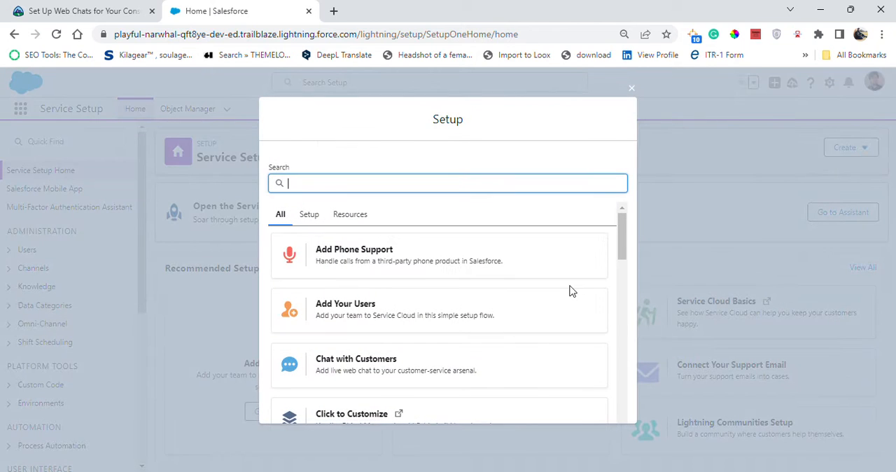
left_click(386, 371)
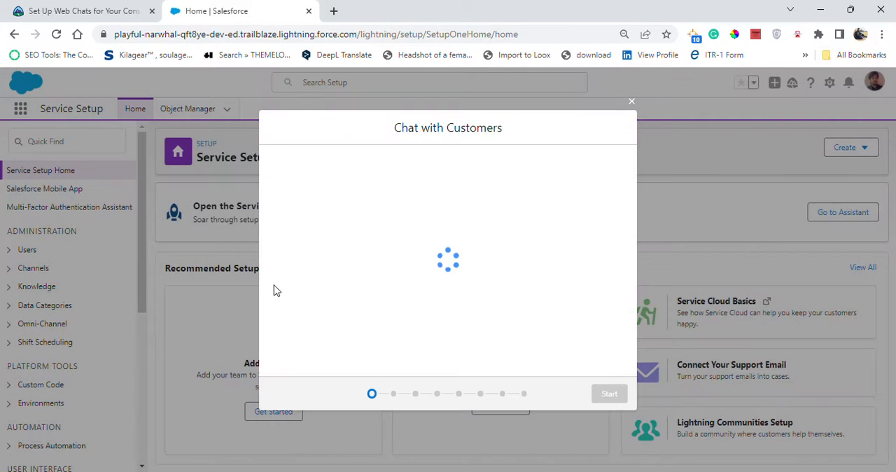
left_click(609, 395)
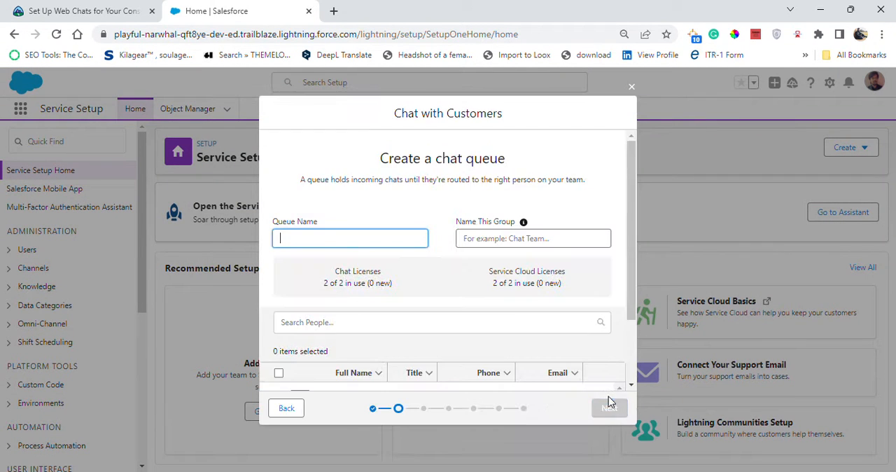
- Copy the queue name from the Trailhead instructions and name the chat queue Ursa Major Solar Chat
left_click(75, 5)
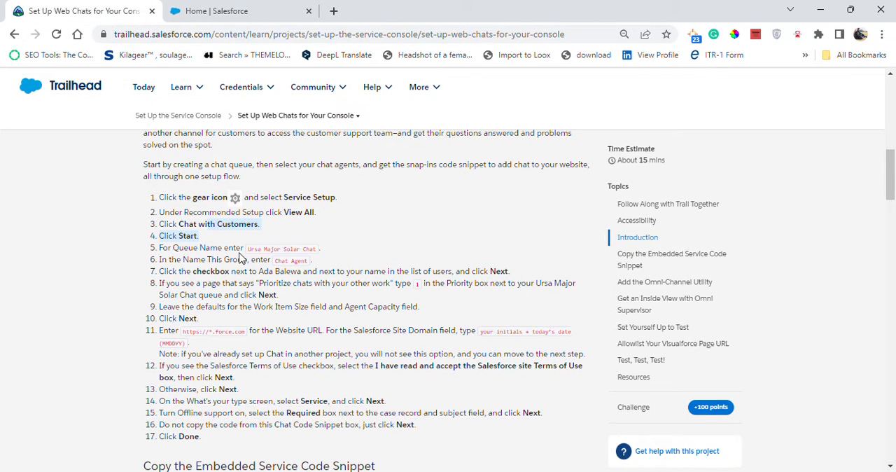
left_click_drag(246, 249, 322, 252)
key("ctrl+c")
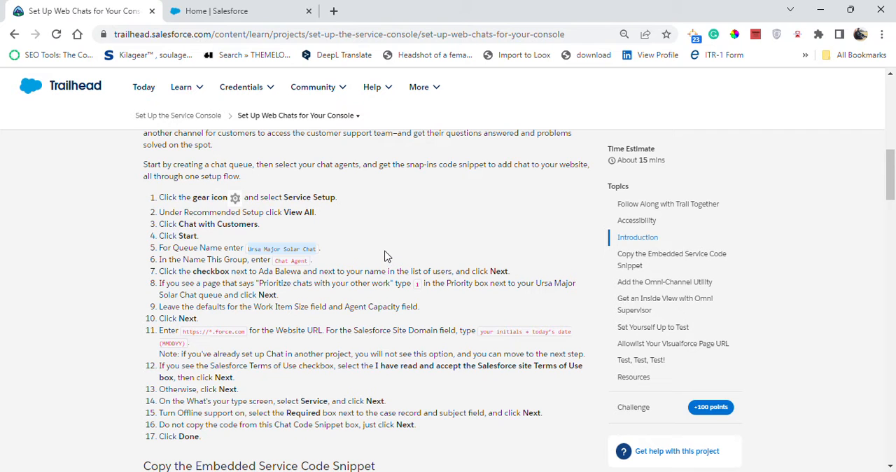
left_click(210, 10)
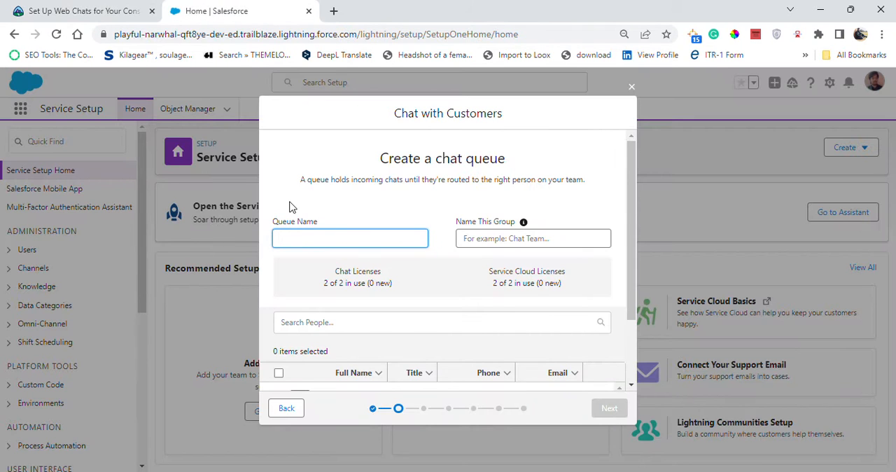
key("ctrl+v")
- Copy the group name from the Trailhead instructions and name the agent group Chat Agent
left_click(84, 11)
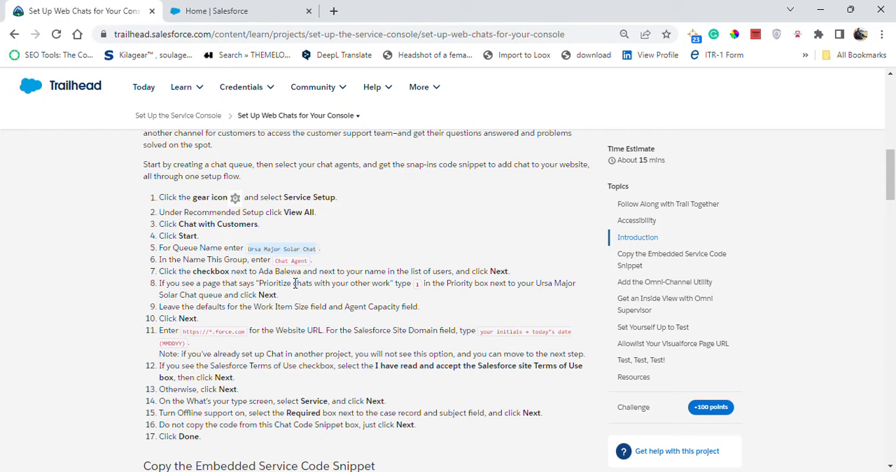
left_click_drag(276, 262, 281, 262)
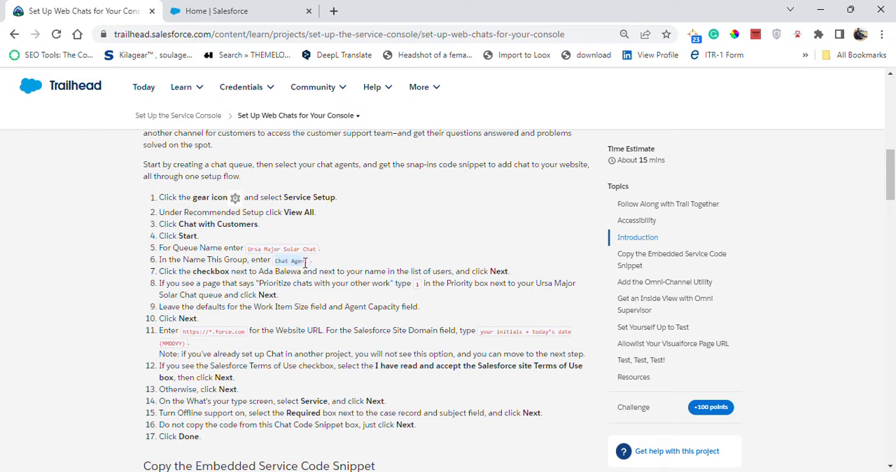
left_click(286, 15)
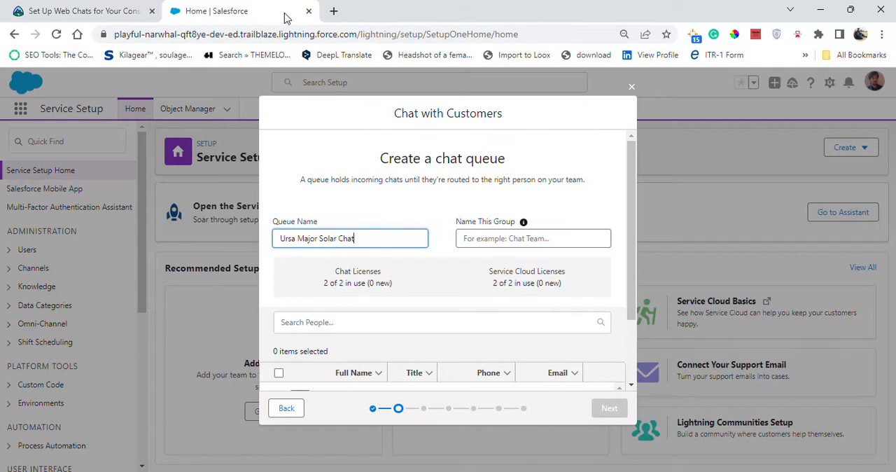
left_click(484, 238)
type("Chat Agent")
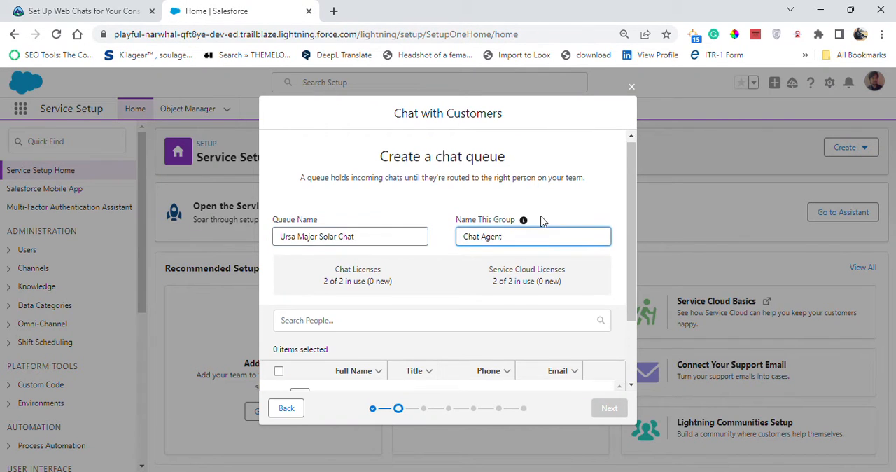
- Add the first two listed users to the chat group and accept the default Work Item Size and Agent Capacity
scroll(539, 220, "down", 2)
left_click(17, 9)
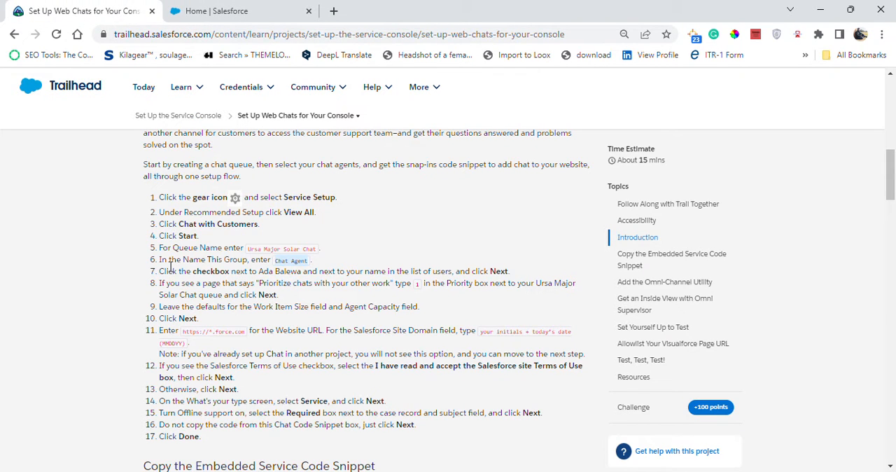
left_click_drag(160, 271, 512, 274)
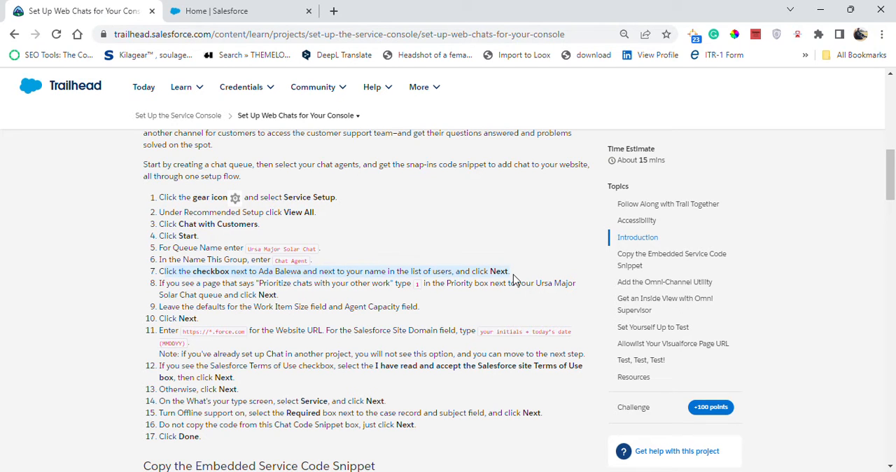
left_click(217, 11)
left_click(299, 313)
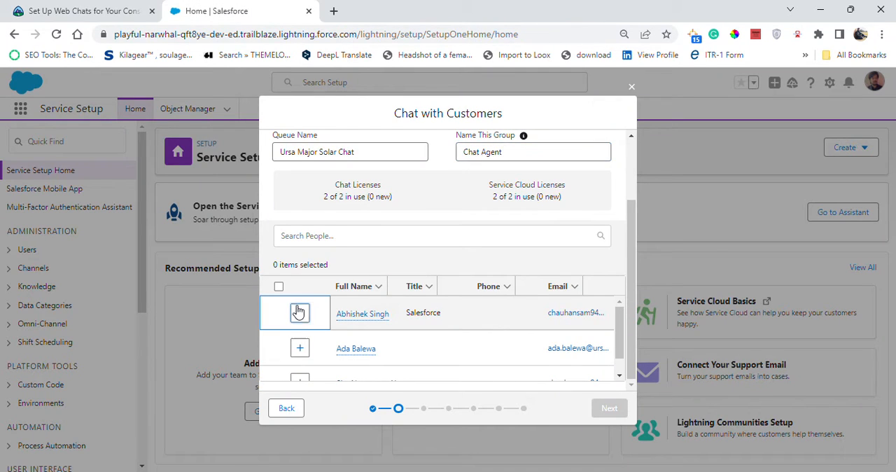
left_click(300, 348)
left_click(607, 406)
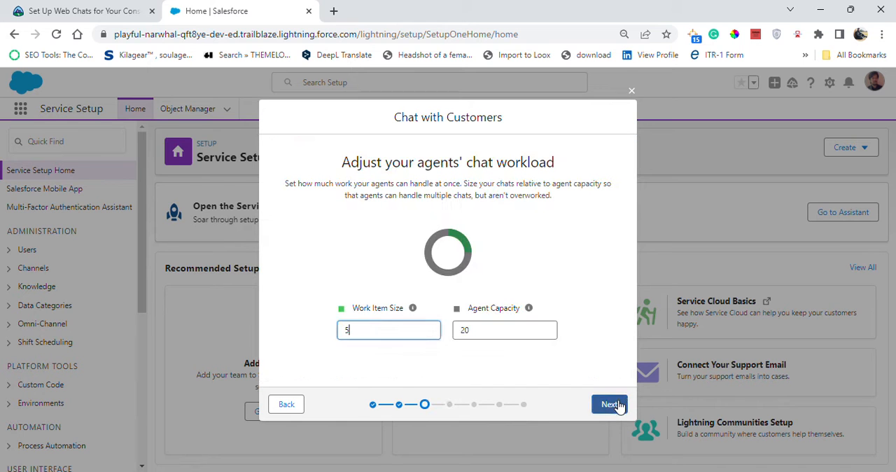
left_click(606, 406)
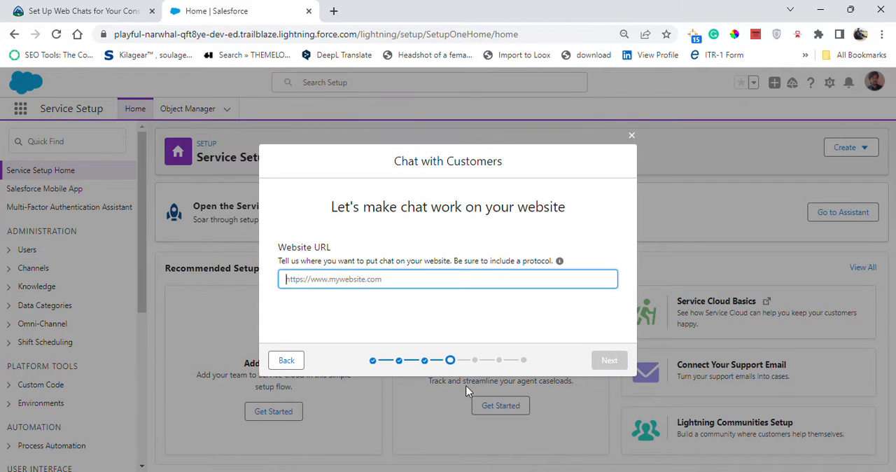
left_click(82, 8)
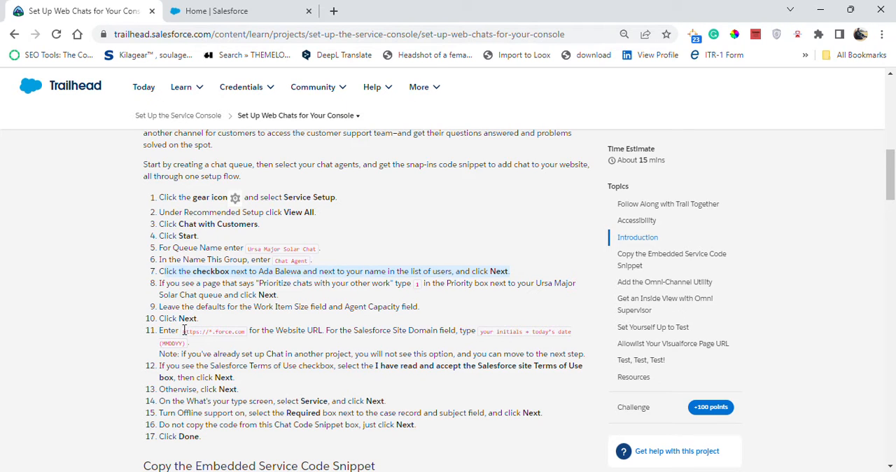
left_click_drag(184, 330, 249, 330)
key("ctrl+c")
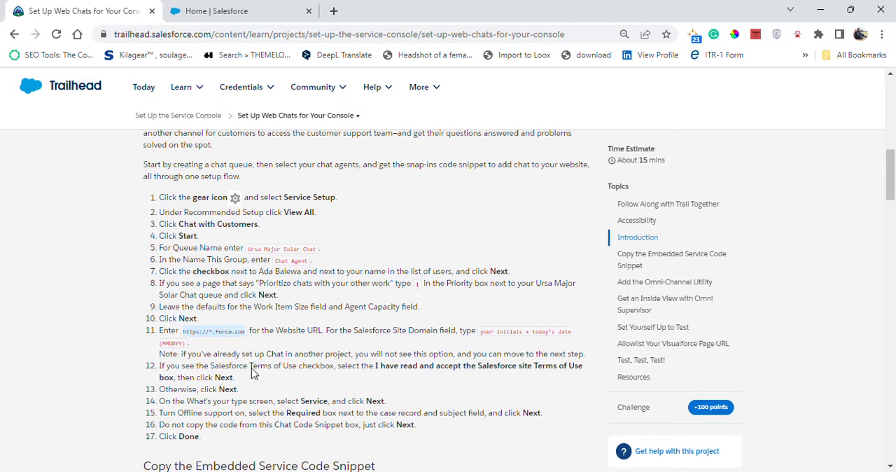
left_click(244, 6)
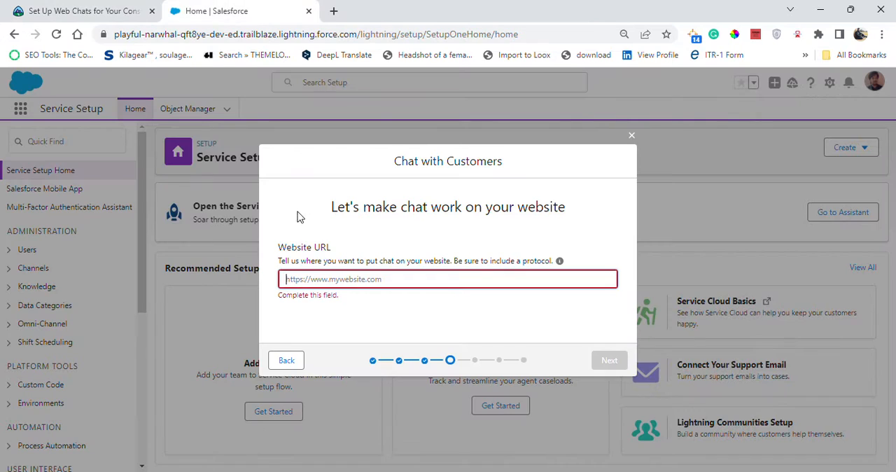
left_click(319, 281)
key("ctrl+v")
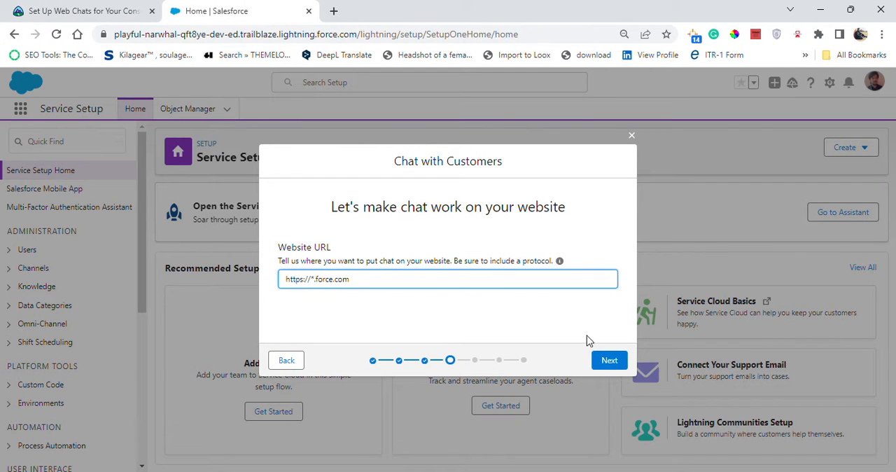
left_click(622, 360)
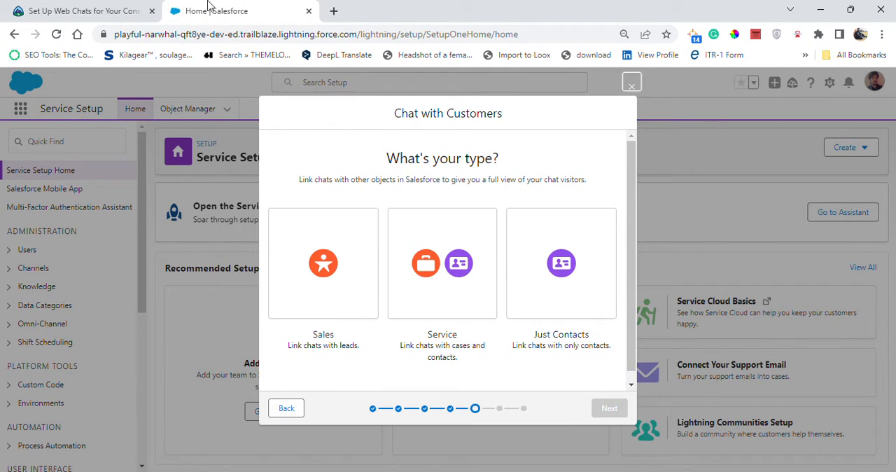
- Check the Trailhead instructions for the chat type, choose Service and continue the flow
left_click(121, 6)
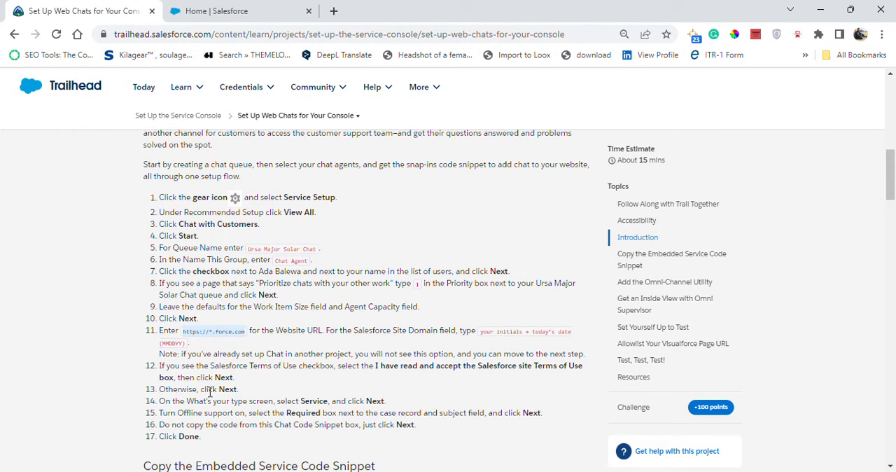
left_click(210, 11)
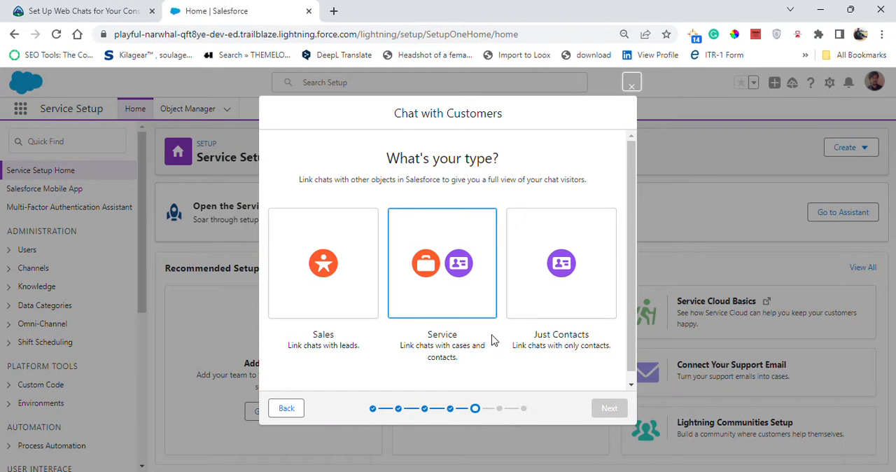
left_click(443, 266)
left_click(615, 408)
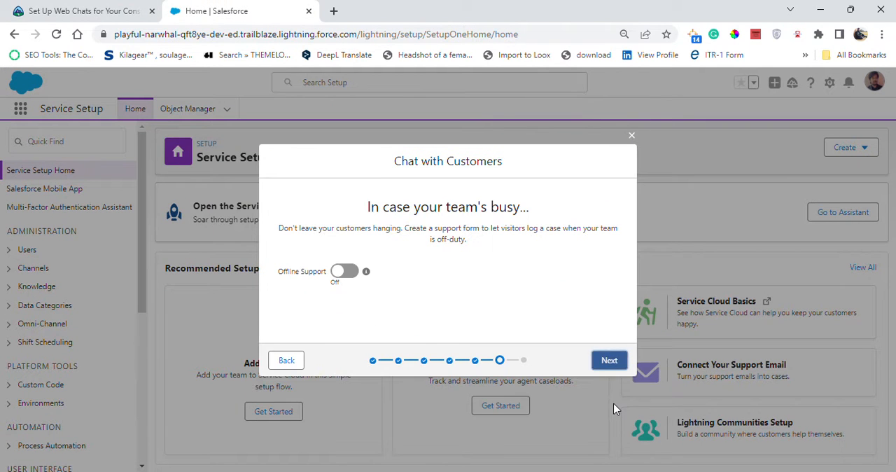
- Turn on Offline Support, make the case Subject field required and continue to the code snippet
left_click(341, 275)
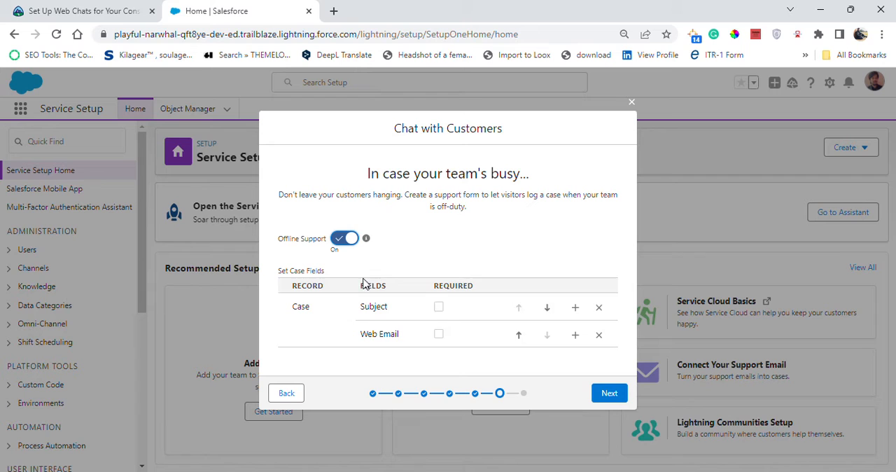
left_click(439, 306)
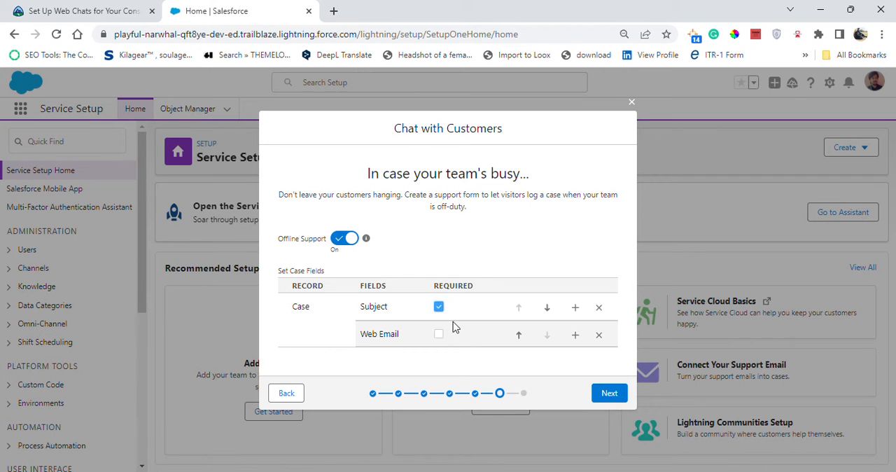
left_click(608, 393)
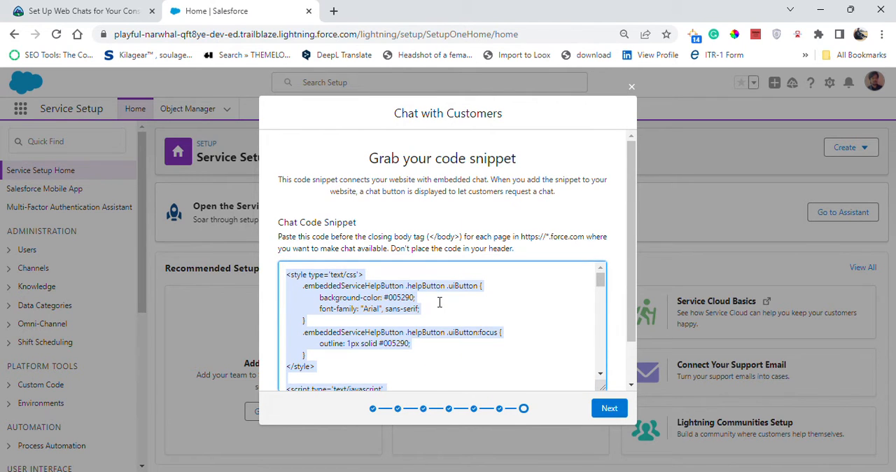
- Review the chat code snippet, check the Trailhead instructions for it, and continue the flow without copying the code
scroll(466, 334, "down", 10)
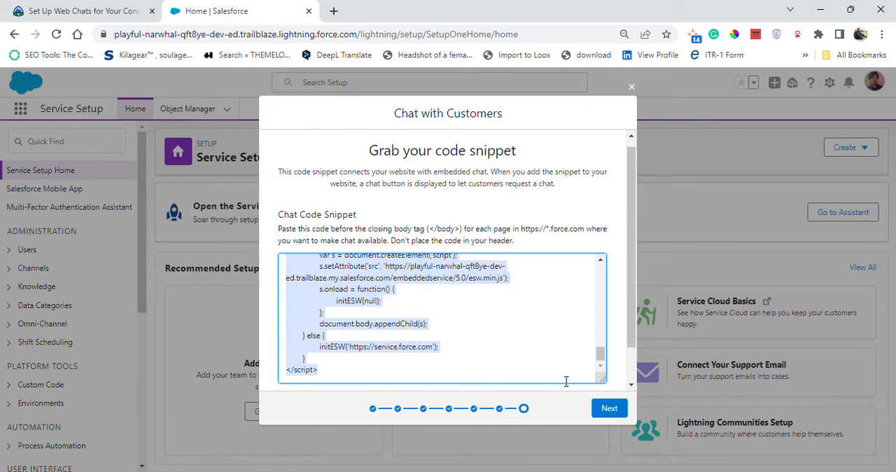
scroll(566, 381, "down", 2)
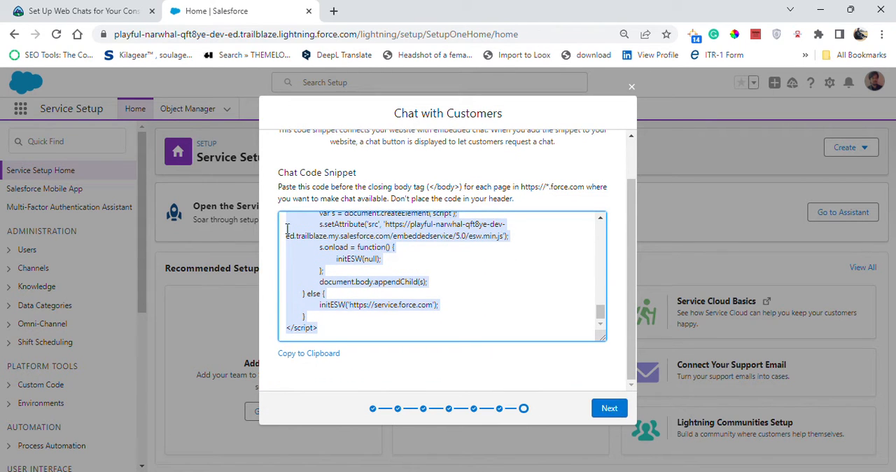
left_click(63, 11)
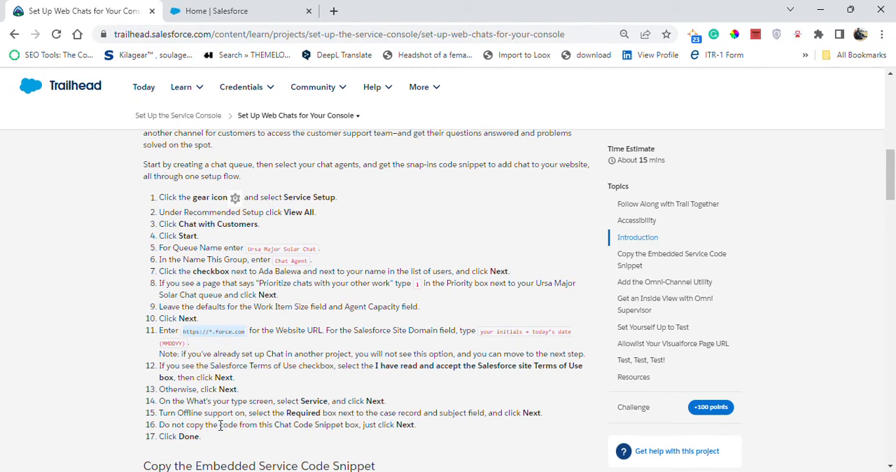
left_click(253, 8)
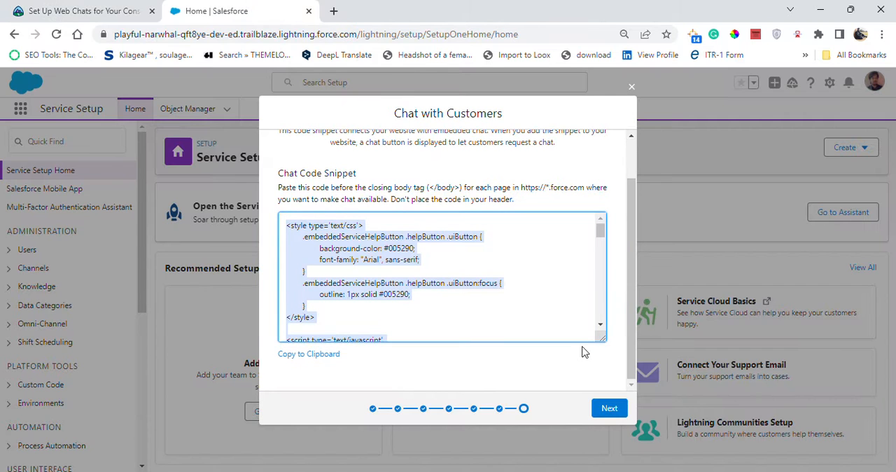
left_click(607, 410)
- Check the last Trailhead instruction for the setup flow and finish the Chat with Customers flow
scroll(577, 350, "down", 4)
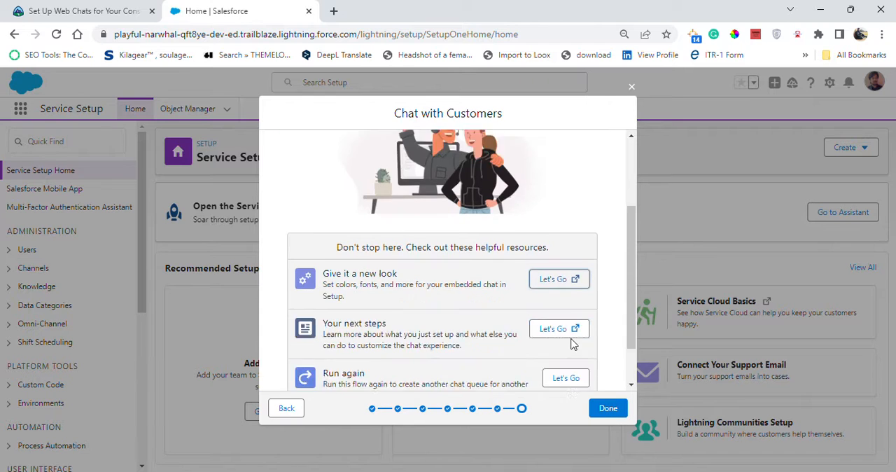
left_click(89, 6)
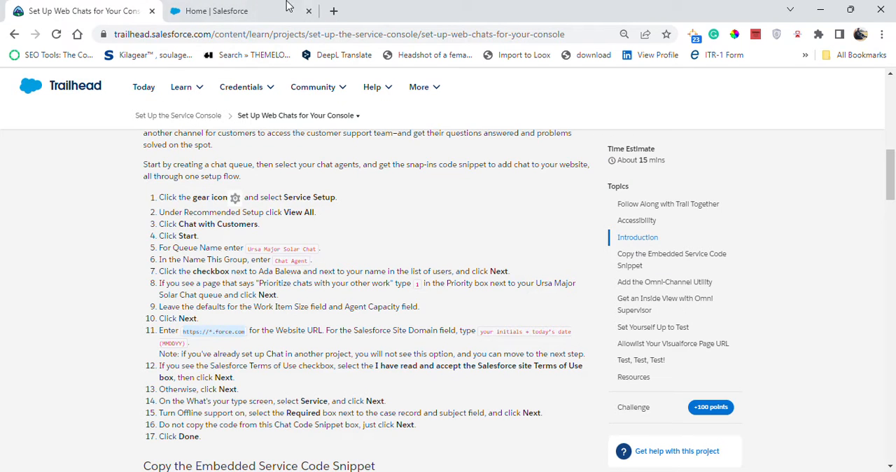
left_click(276, 14)
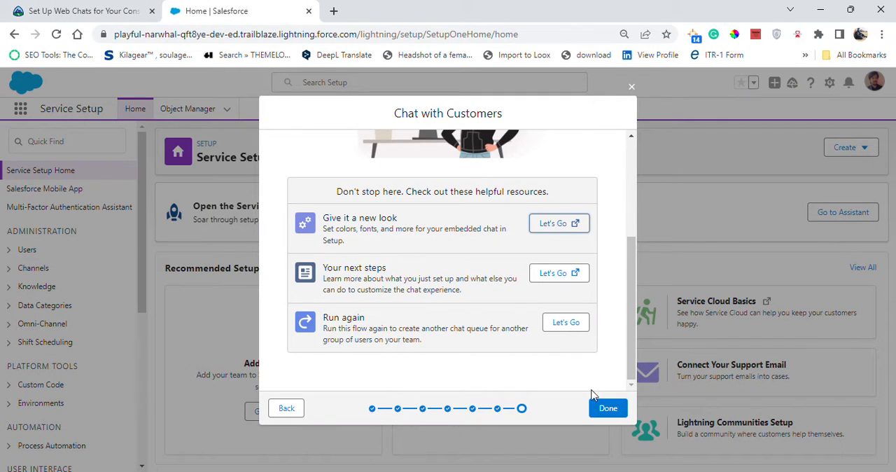
left_click(603, 412)
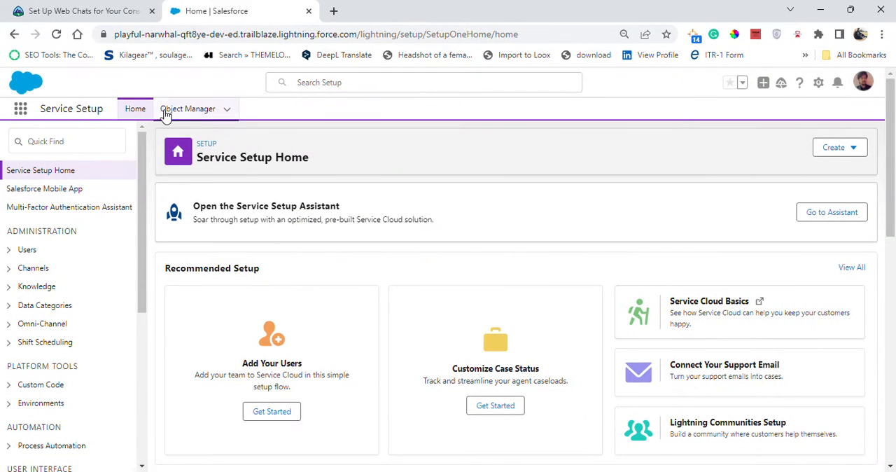
- Search Service Setup for Embedded Service Deployments, copied from the Trailhead instructions, and open that setup page
left_click(49, 8)
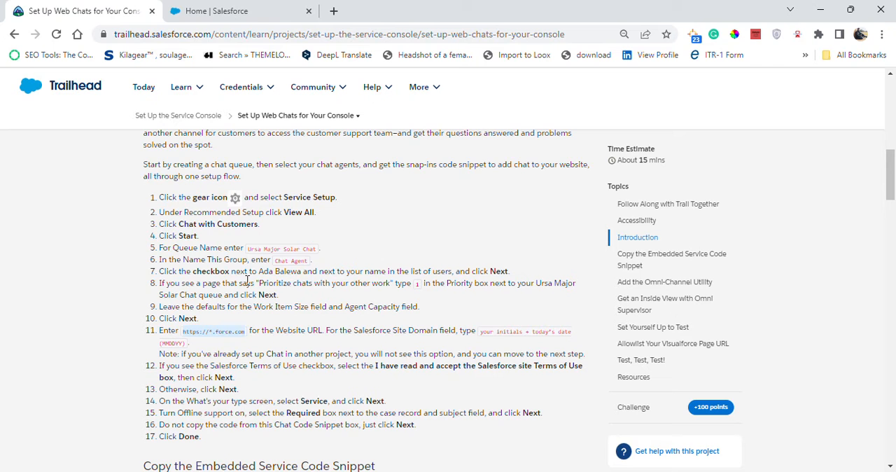
scroll(271, 325, "down", 5)
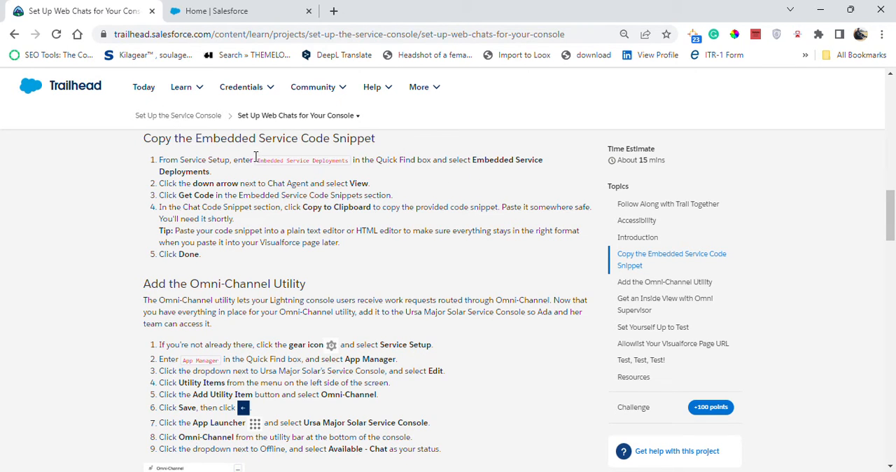
left_click_drag(257, 162, 337, 162)
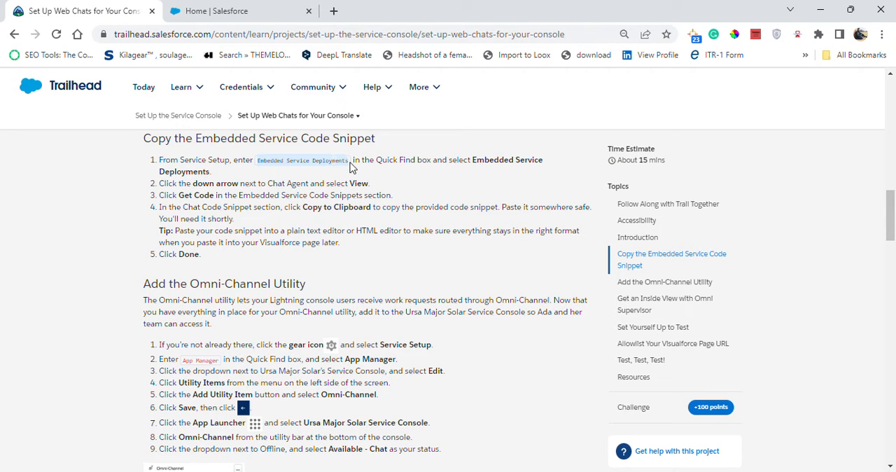
left_click(214, 11)
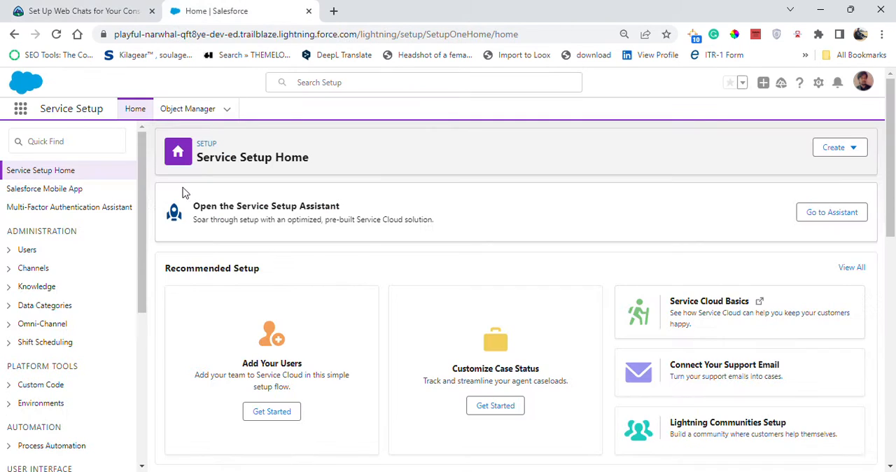
left_click(84, 143)
type("Embedded Service Deployments")
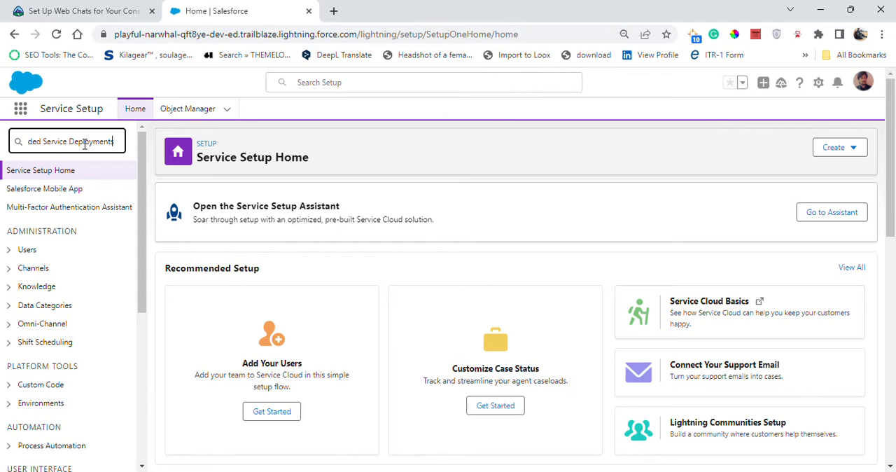
left_click(63, 221)
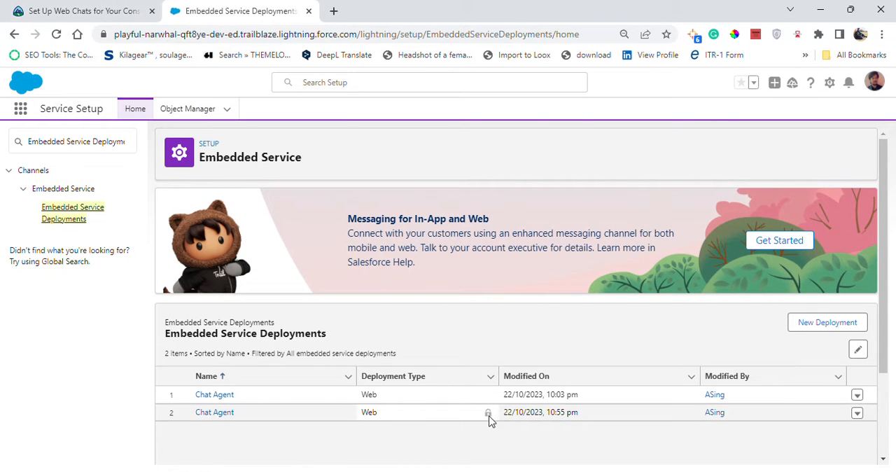
- Check the Trailhead instructions and open the Chat Agent deployment's settings for viewing
left_click(110, 10)
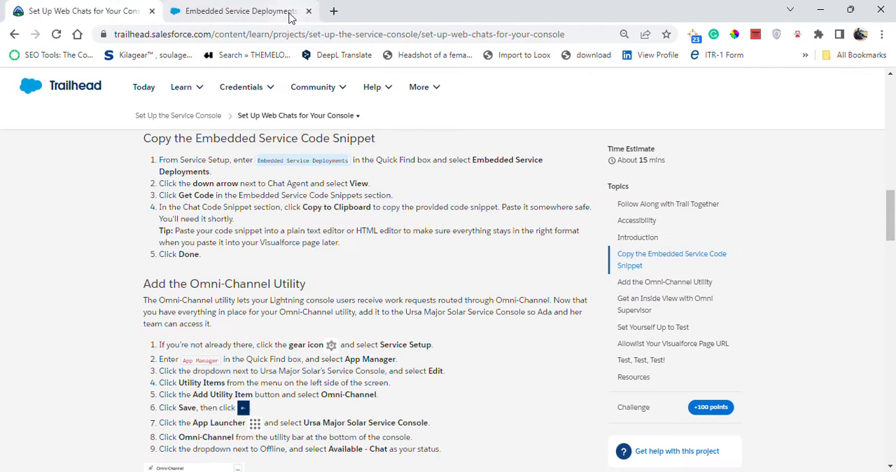
left_click(290, 18)
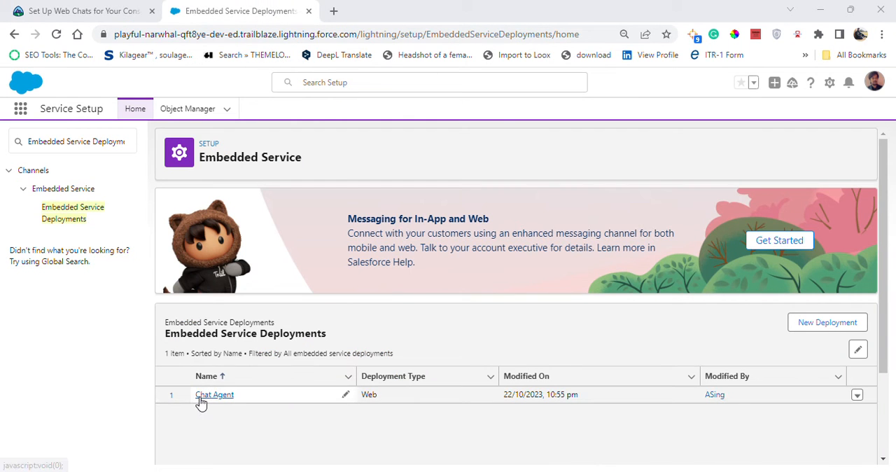
left_click(70, 10)
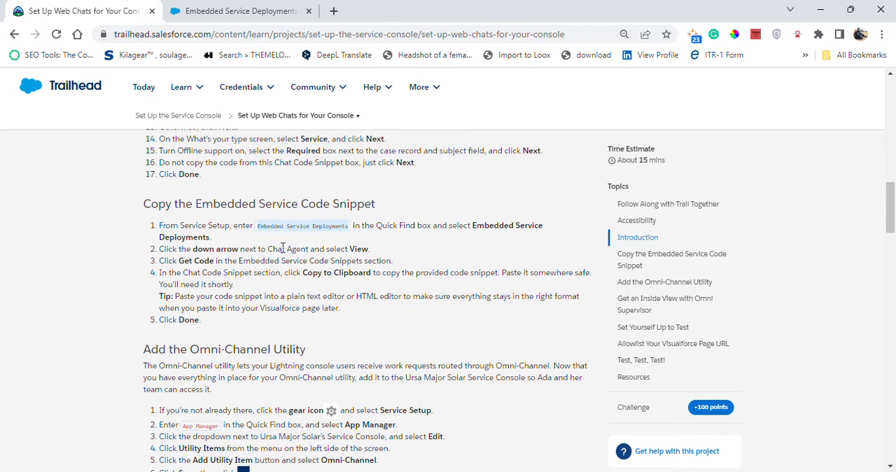
left_click(218, 9)
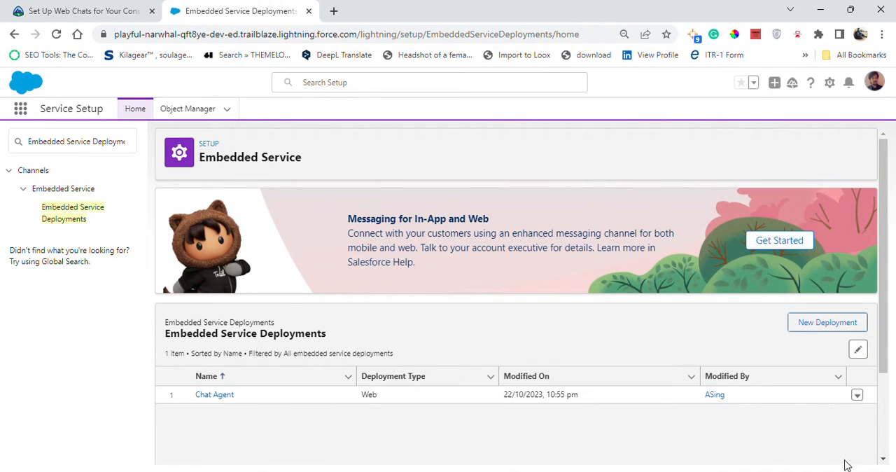
left_click(858, 398)
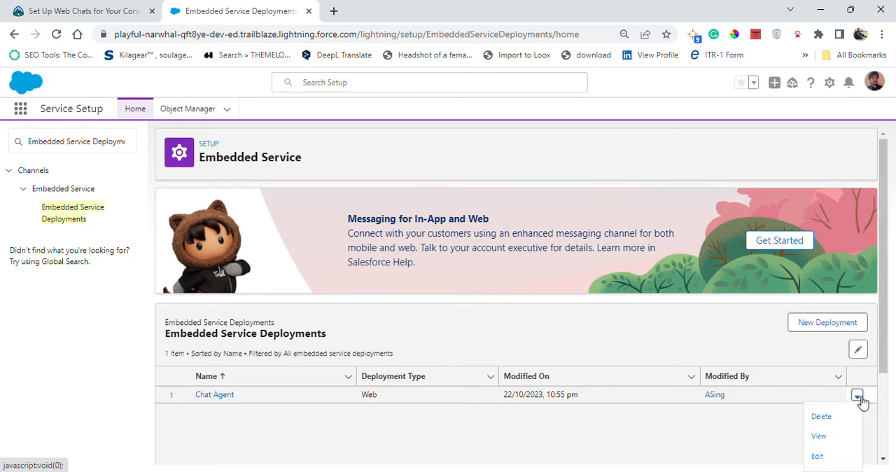
left_click(826, 437)
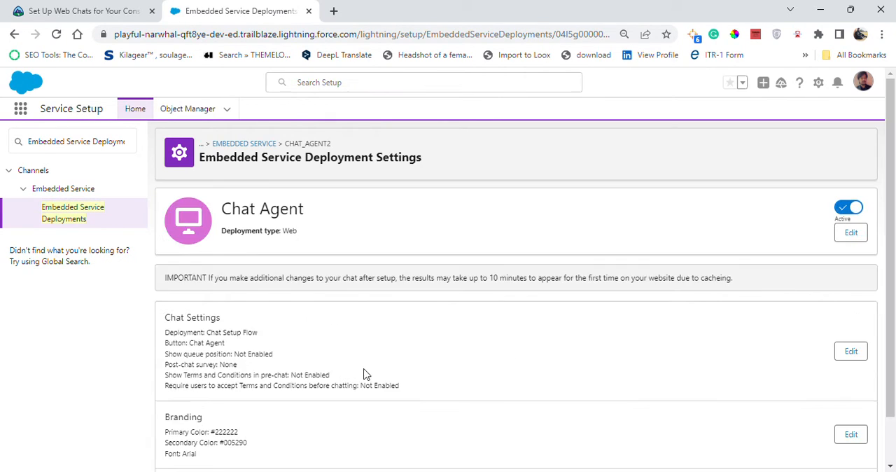
- Check the next Trailhead instruction and get the code for the Chat Agent deployment's Embedded Service Code Snippets
left_click(42, 10)
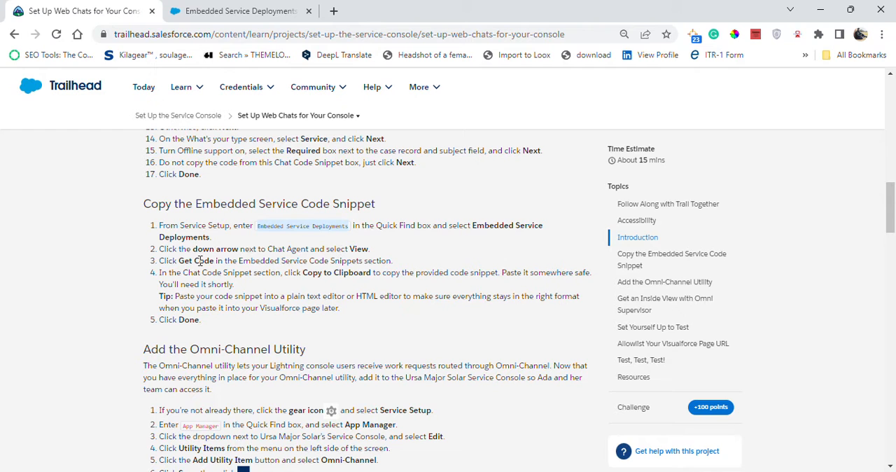
left_click(200, 12)
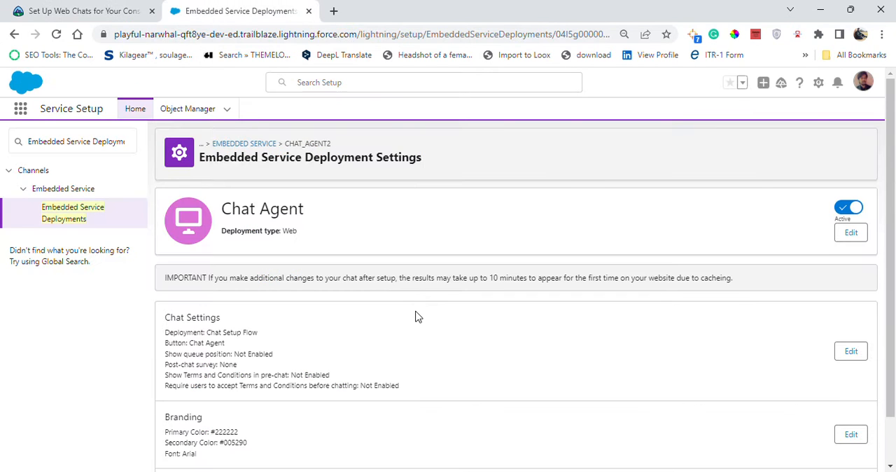
scroll(416, 317, "down", 1)
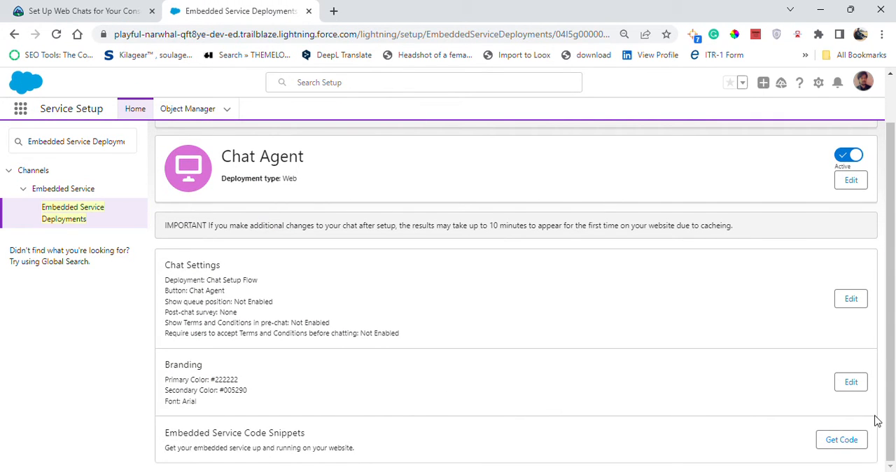
left_click(843, 438)
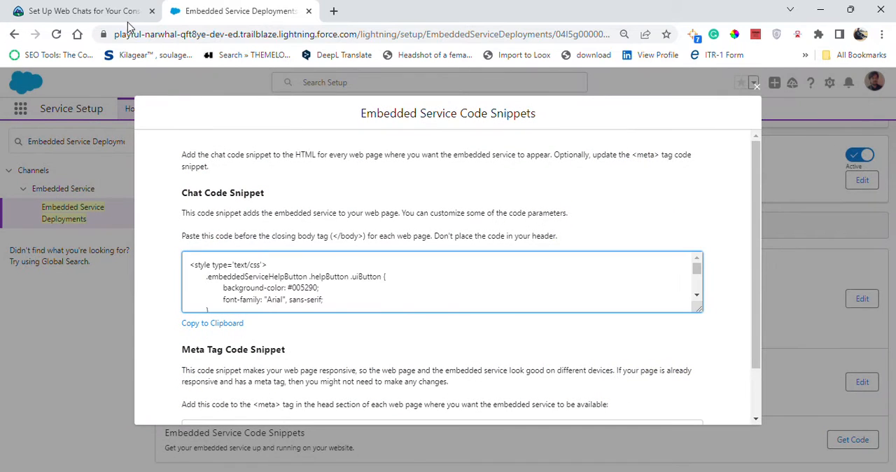
- Consult the Trailhead instructions and copy the Chat Code Snippet to the clipboard
left_click(101, 11)
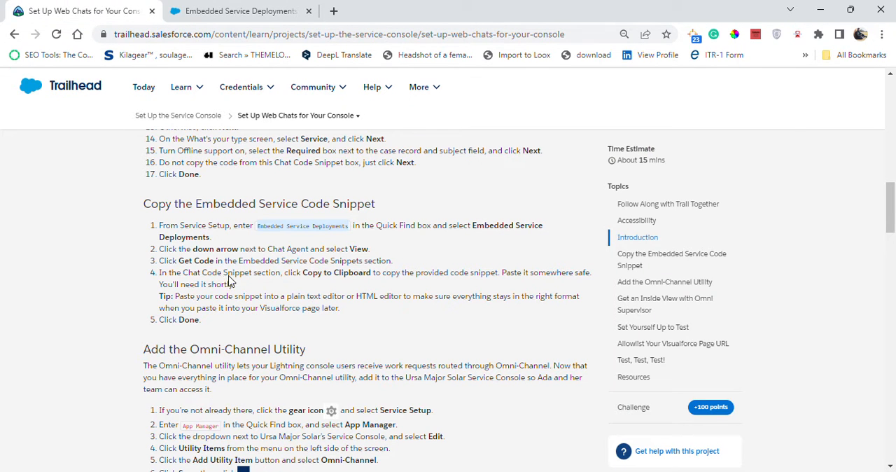
left_click(226, 11)
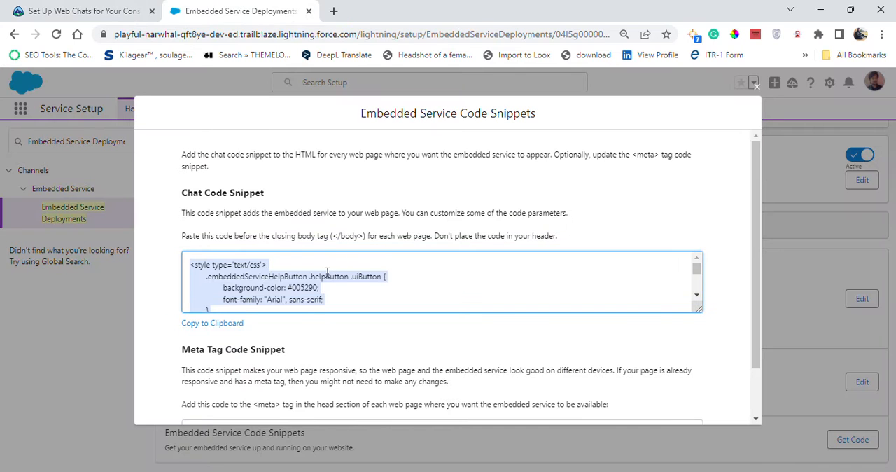
left_click(245, 277)
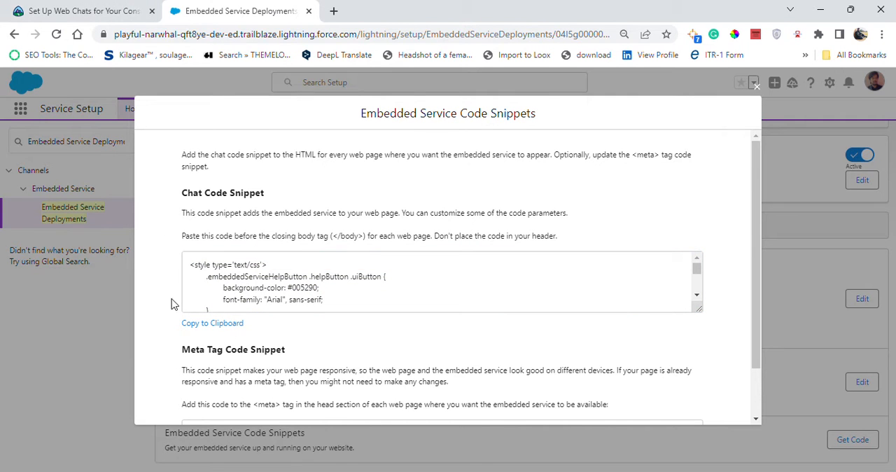
left_click(208, 324)
- Recheck the Trailhead instructions, look through the chat and meta tag snippets, and close the Embedded Service Code Snippets dialog
left_click(74, 9)
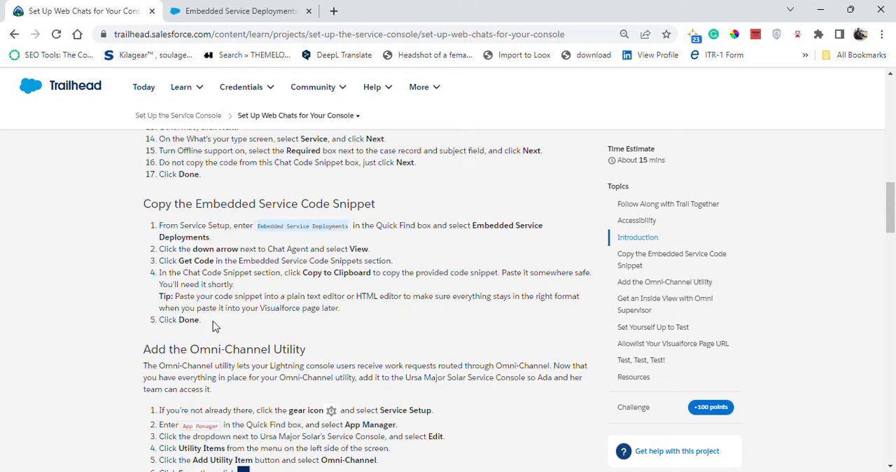
left_click(217, 10)
scroll(460, 295, "down", 5)
scroll(754, 346, "down", 2)
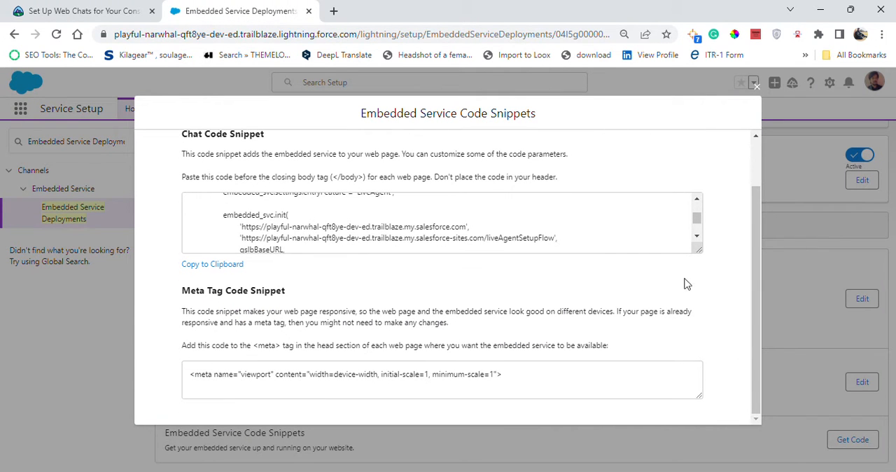
scroll(696, 220, "down", 1)
scroll(695, 220, "up", 1)
left_click(757, 87)
scroll(639, 297, "up", 1)
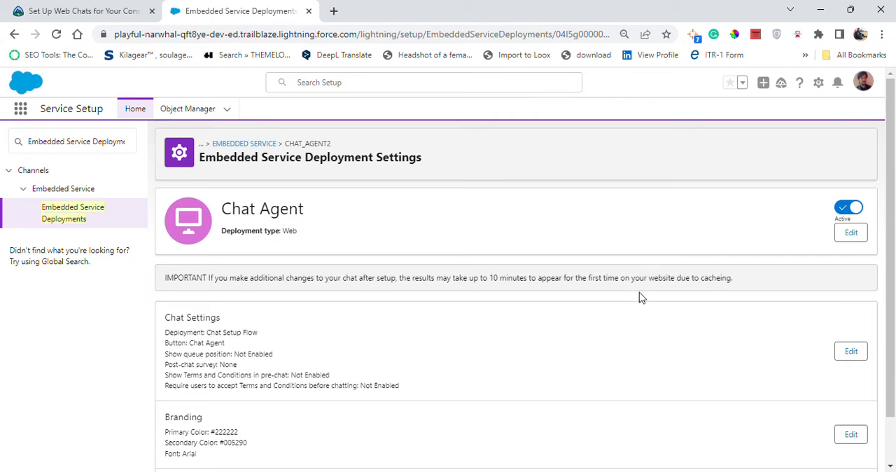
- Examine the remaining Trailhead sections, from copying the embedded service code snippet through the Omni-Channel utility to the chat test
left_click(70, 10)
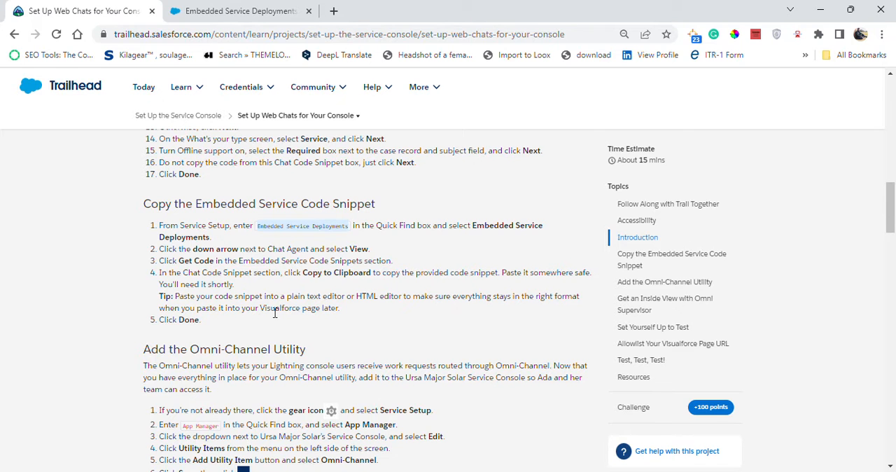
scroll(334, 336, "down", 8)
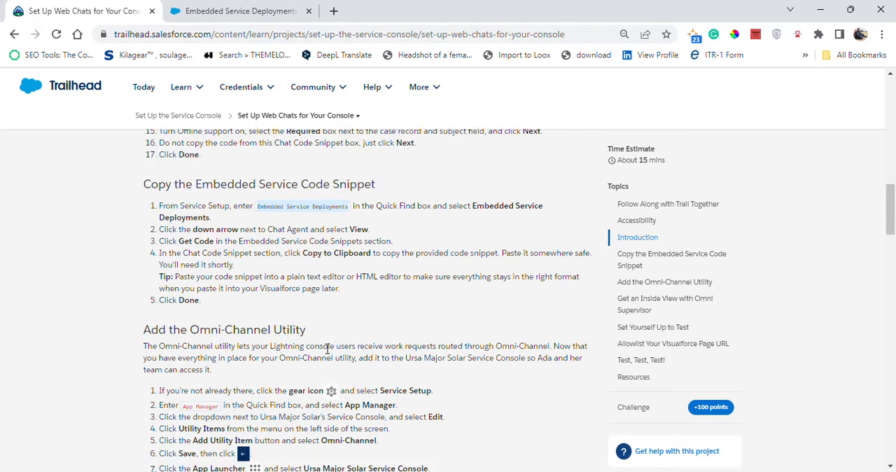
scroll(326, 357, "down", 15)
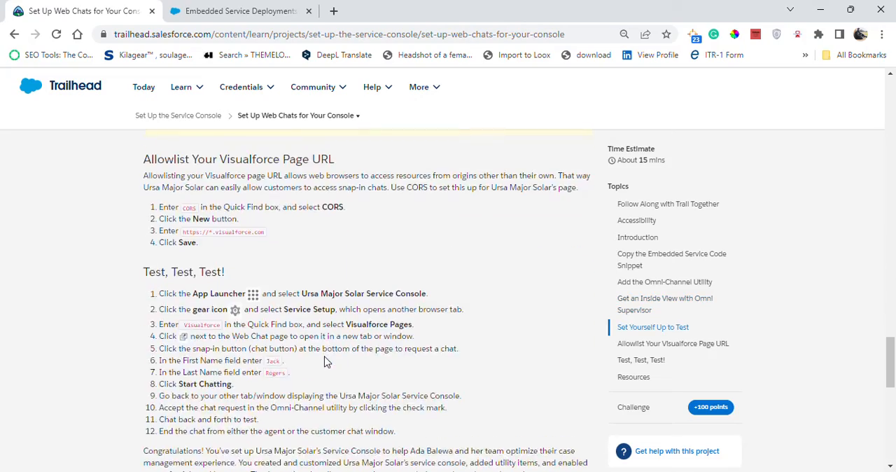
scroll(325, 361, "down", 3)
scroll(325, 358, "up", 8)
scroll(326, 357, "up", 15)
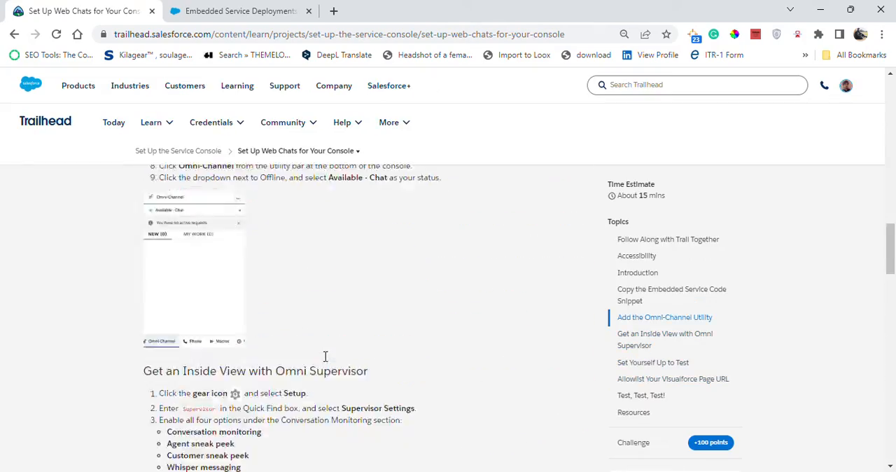
scroll(324, 357, "down", 1)
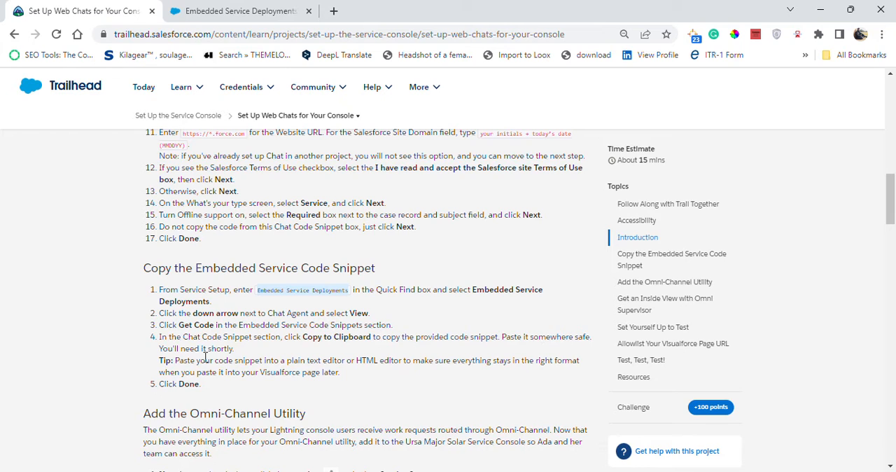
- Open Notepad, paste the copied chat code snippet into the callCenter section note and look through the pasted text
left_click_drag(198, 348, 243, 356)
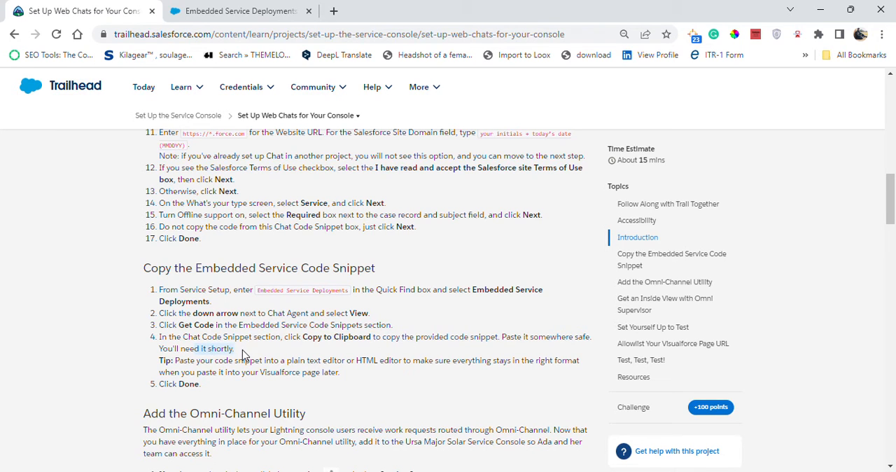
left_click(329, 471)
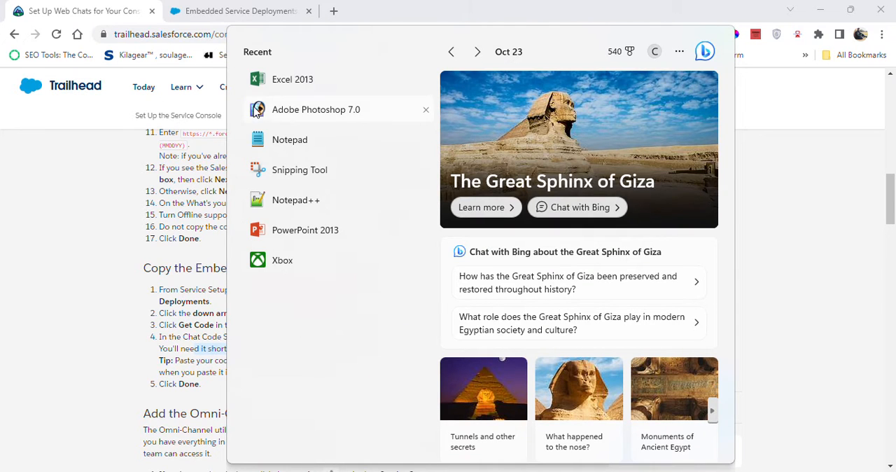
left_click(292, 146)
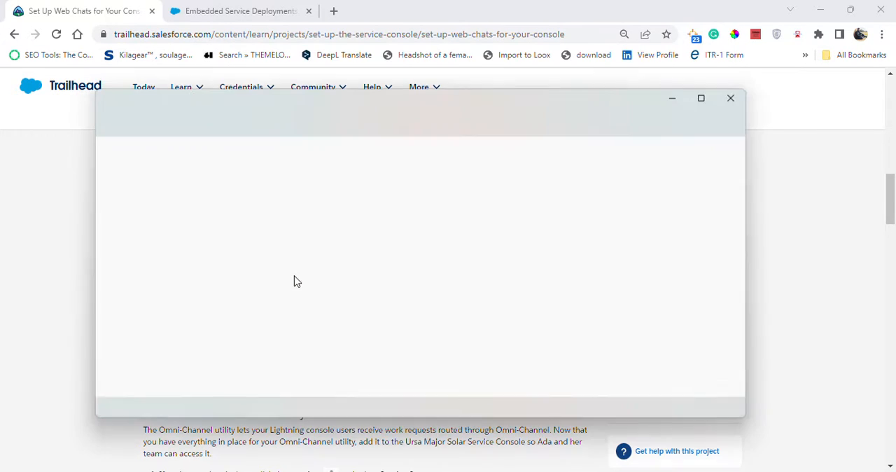
left_click(227, 386)
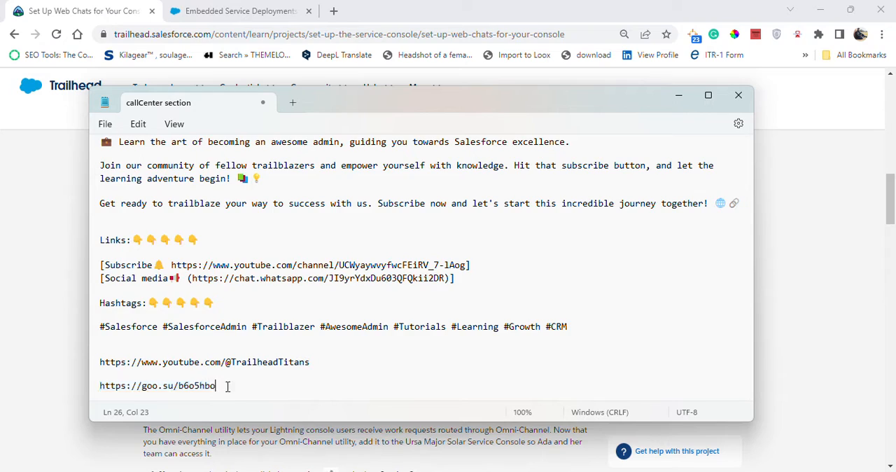
key("ctrl+a")
key("ctrl+v")
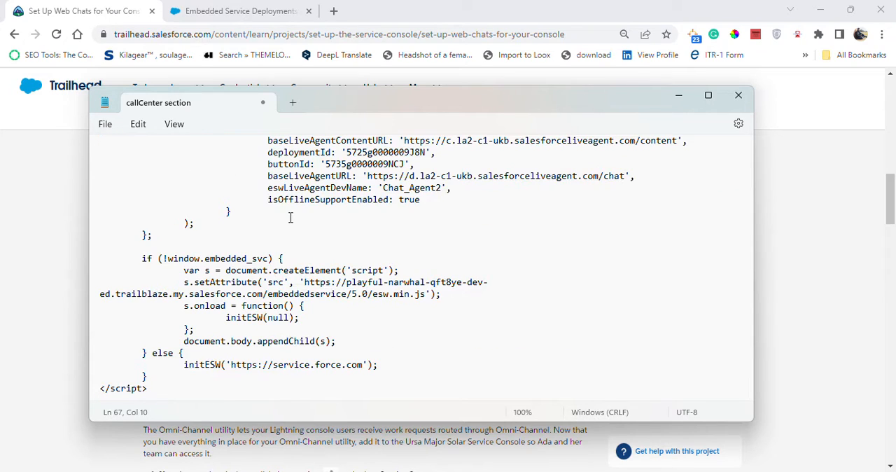
scroll(291, 218, "up", 15)
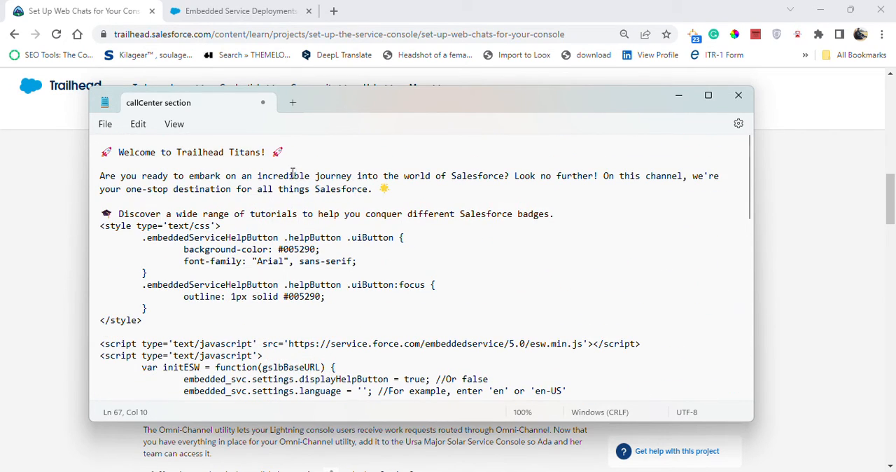
scroll(294, 181, "down", 15)
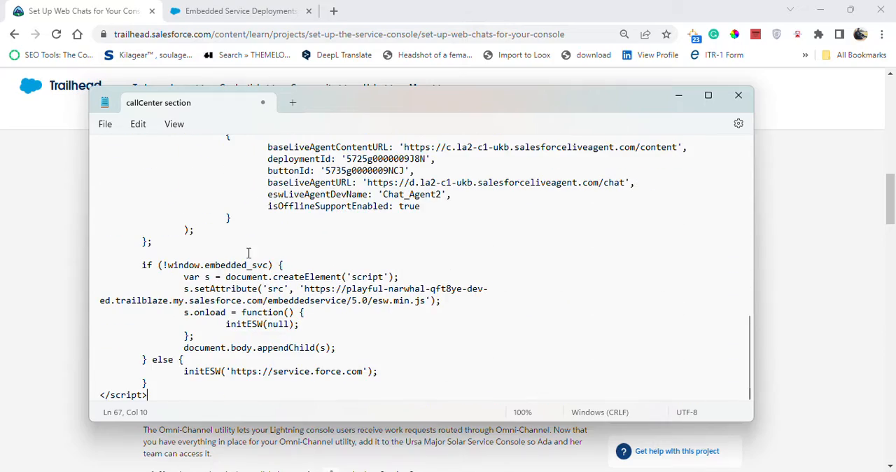
- Replace the note's entire contents with the chat code snippet, check it from start to end and minimize Notepad
left_click_drag(156, 396, 28, 4)
key("ctrl+v")
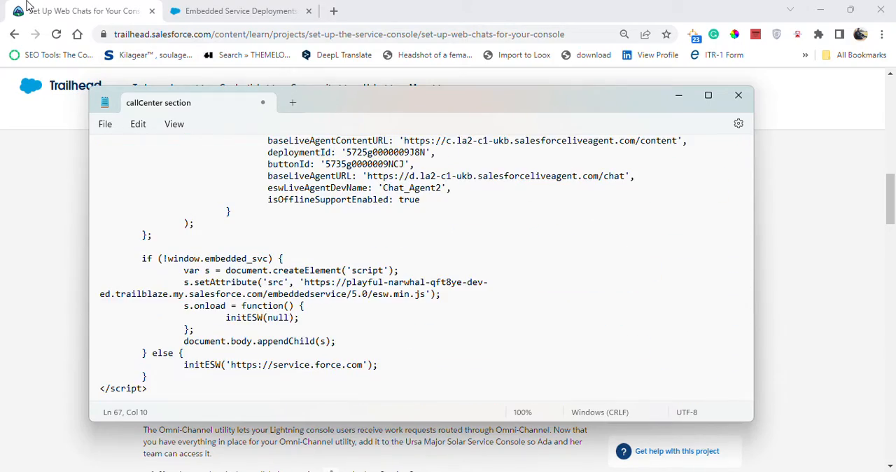
scroll(303, 281, "up", 12)
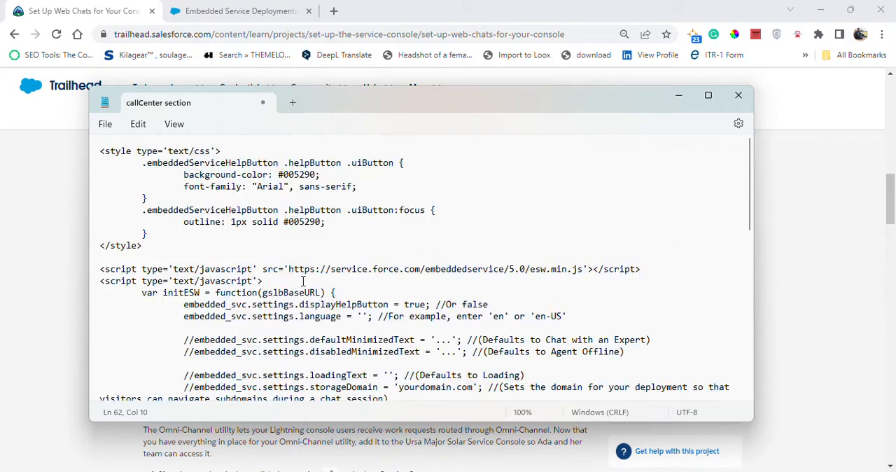
scroll(283, 242, "down", 15)
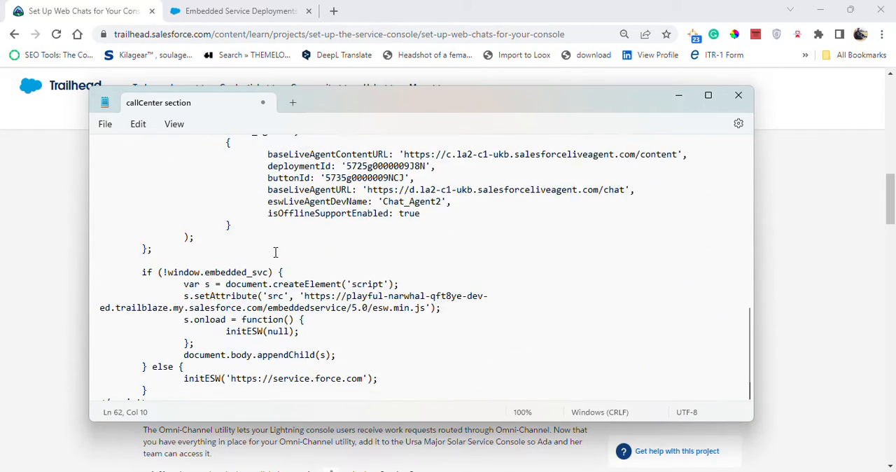
scroll(276, 253, "up", 11)
scroll(276, 253, "up", 4)
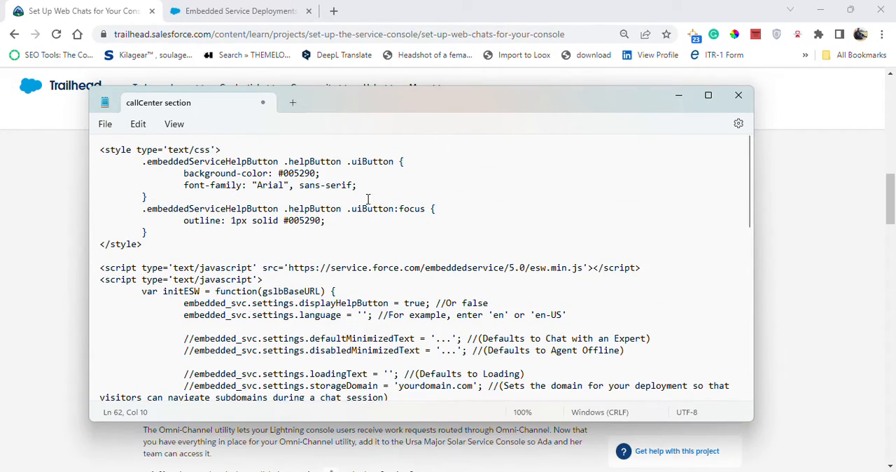
left_click(679, 96)
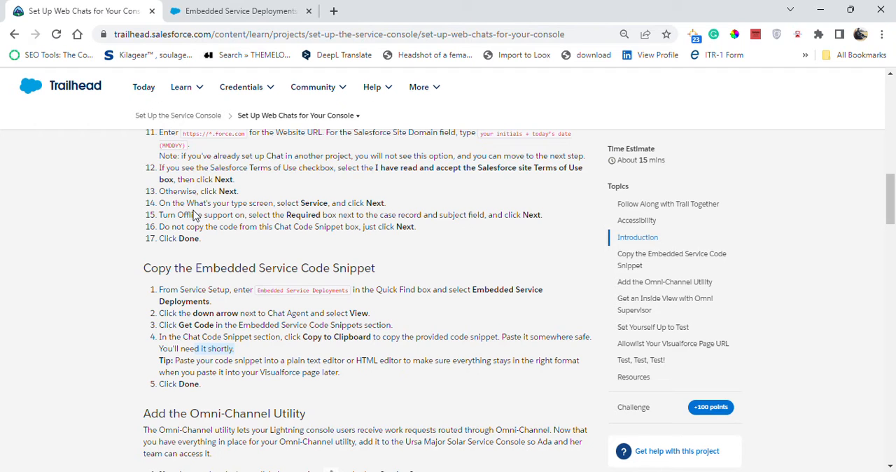
- Copy the App Manager search term from the Trailhead instructions and use it to open App Manager in Service Setup
scroll(234, 428, "down", 3)
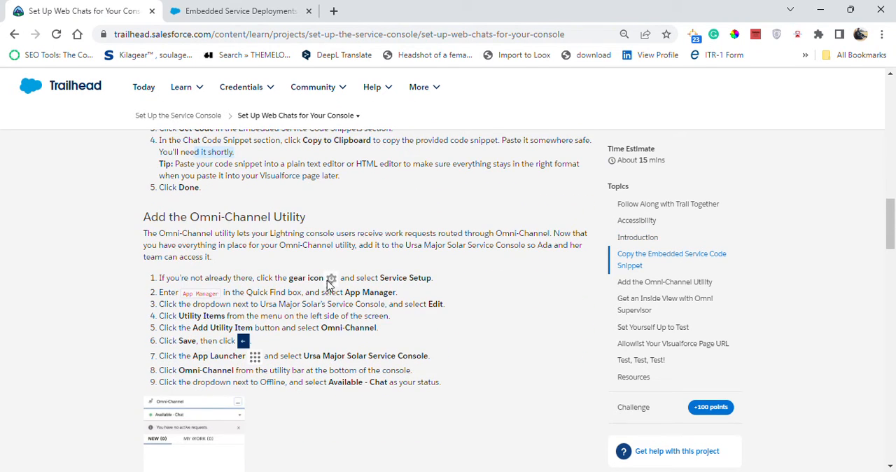
left_click_drag(184, 293, 216, 295)
key("ctrl+c")
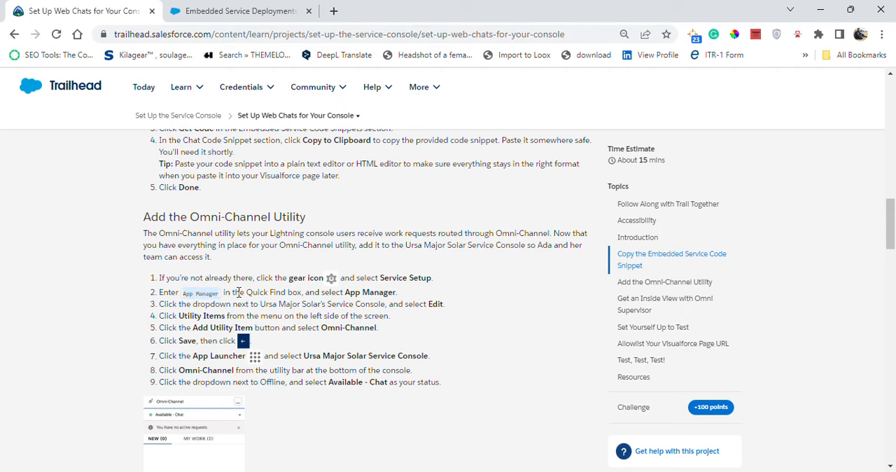
left_click(210, 10)
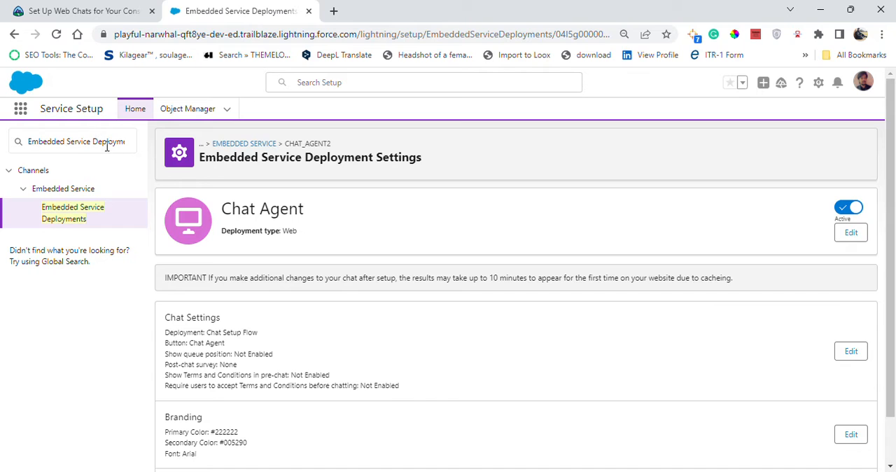
left_click_drag(28, 141, 138, 142)
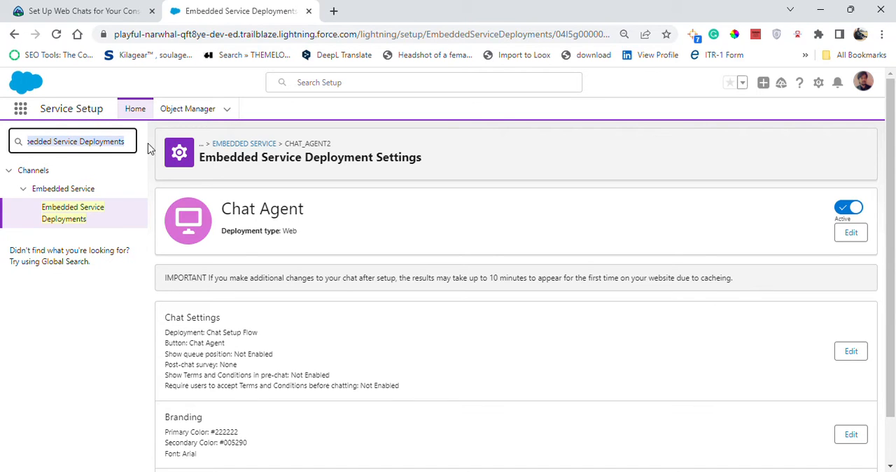
key("ctrl+v")
left_click(78, 189)
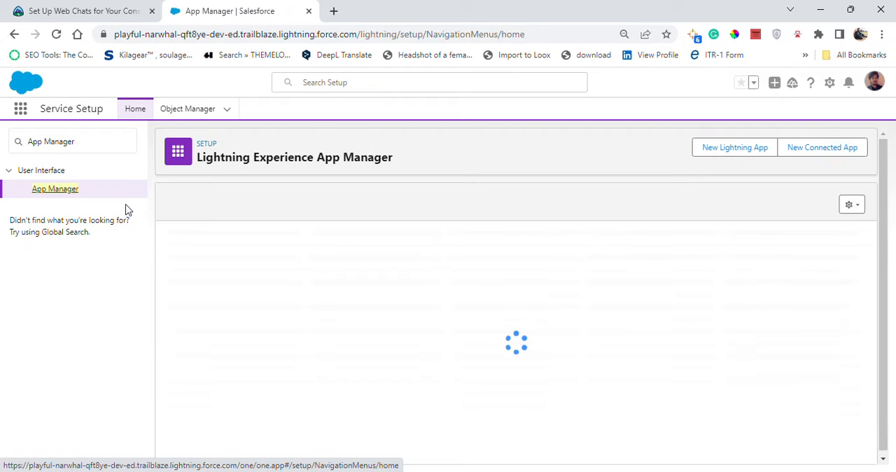
- Check the Trailhead instructions, find the Ursa Major Solar Service Console in the app list and open it for editing
left_click(125, 9)
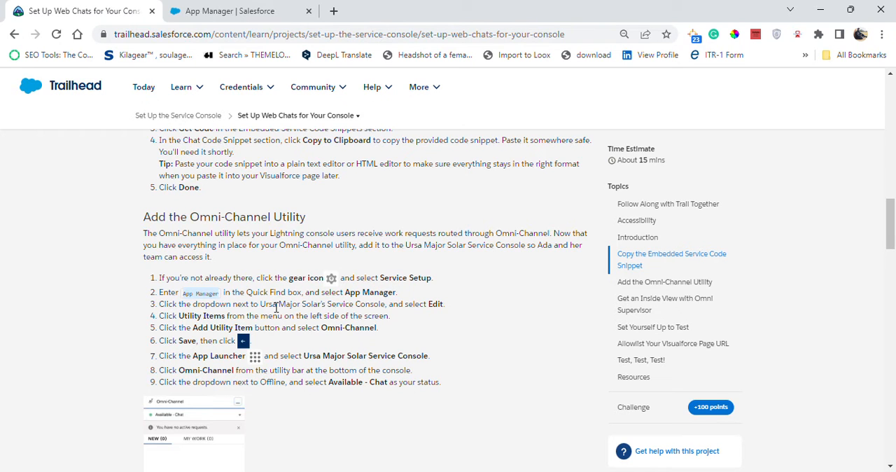
left_click(252, 11)
scroll(569, 378, "down", 10)
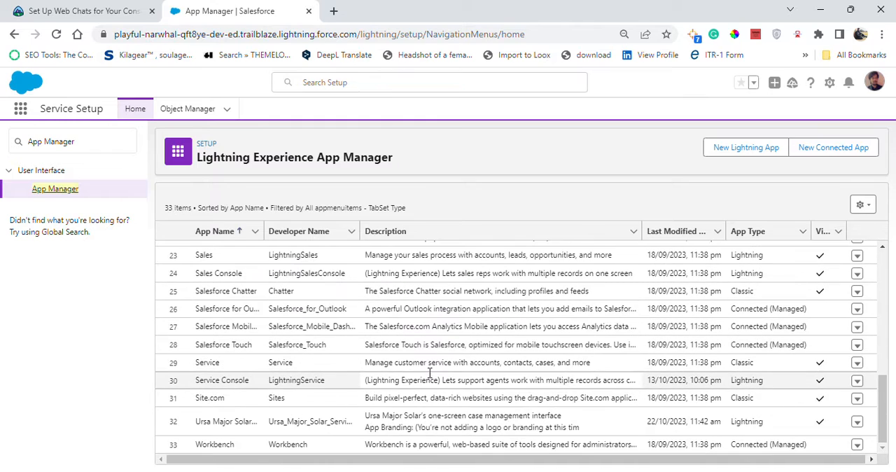
left_click(45, 12)
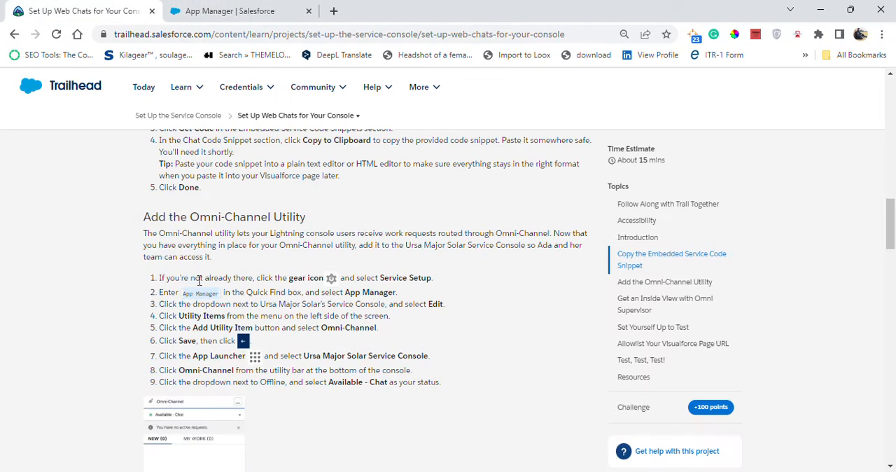
left_click(231, 11)
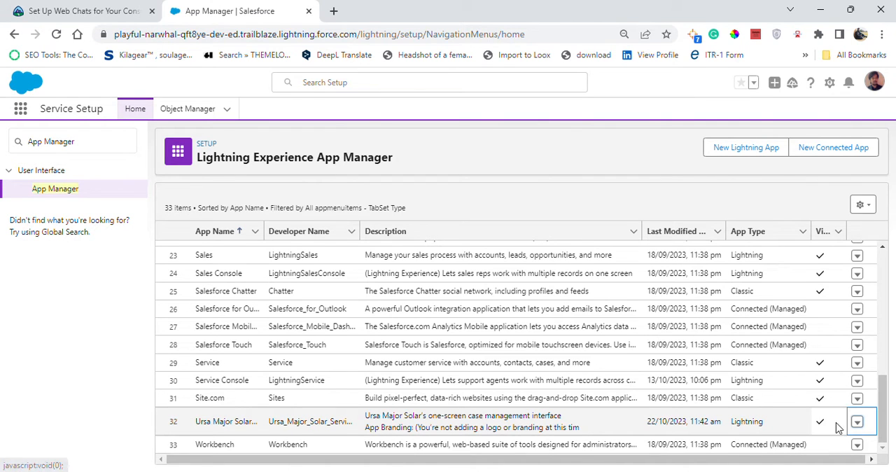
left_click(857, 423)
left_click(817, 357)
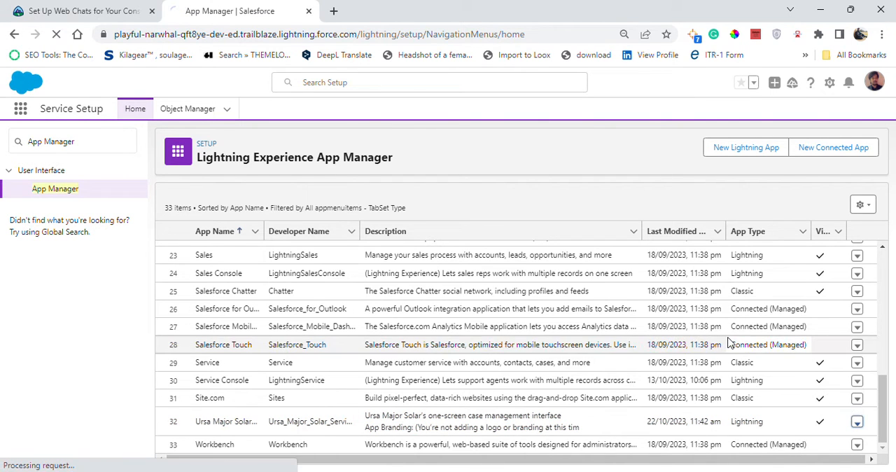
- Consult the Trailhead instructions and open the Utility Items settings of the Ursa Major Solar Service Console app
left_click(130, 7)
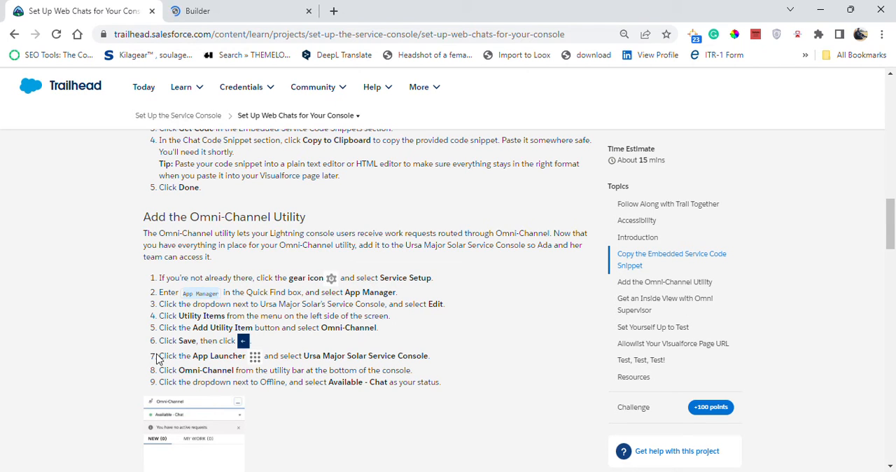
left_click(238, 9)
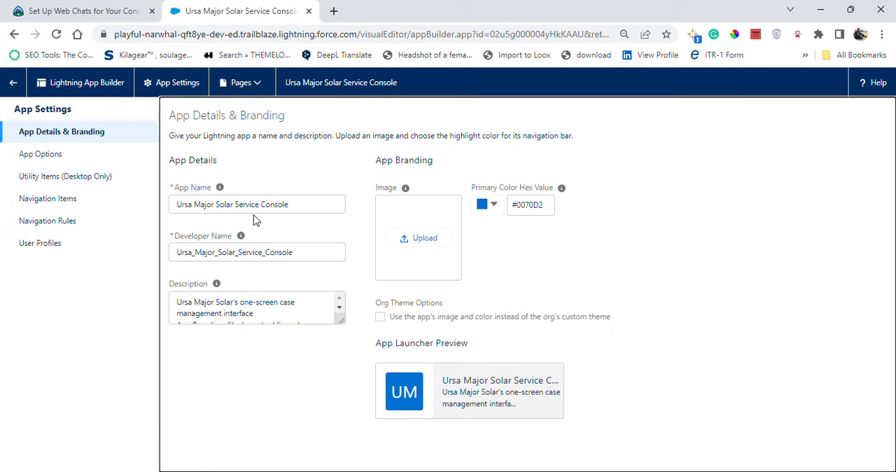
left_click(78, 185)
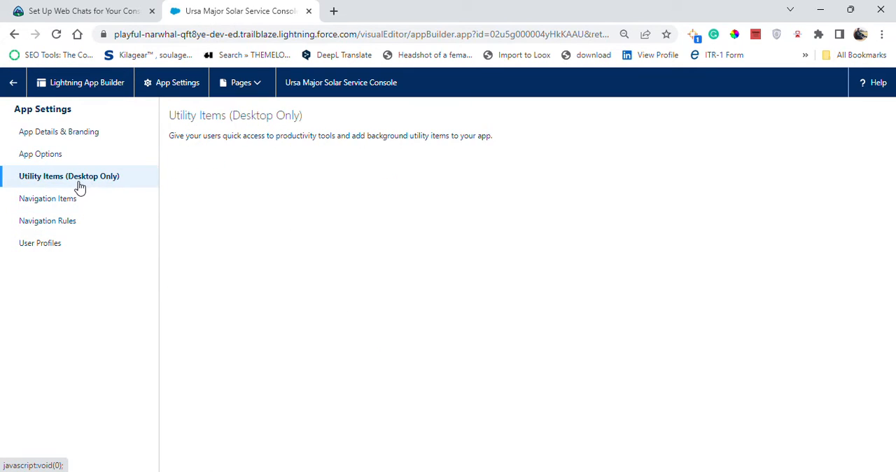
- Recheck the Trailhead instructions and add Omni-Channel as a utility item to the Ursa Major Solar Service Console
left_click(40, 7)
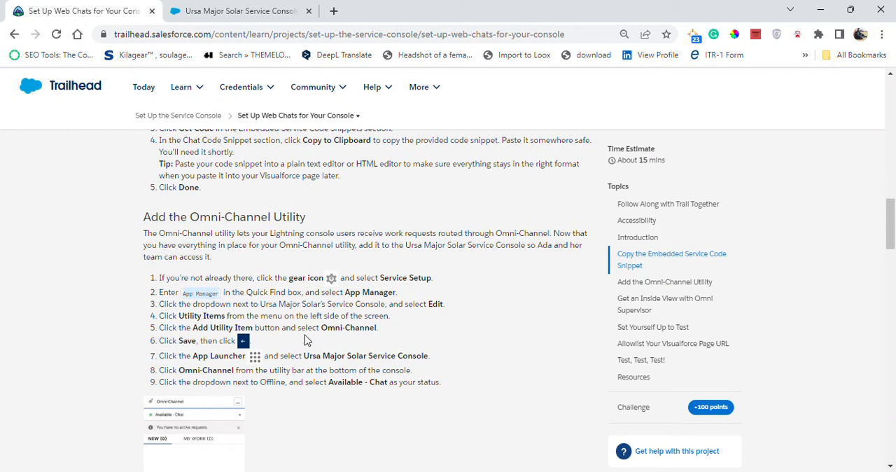
left_click(240, 8)
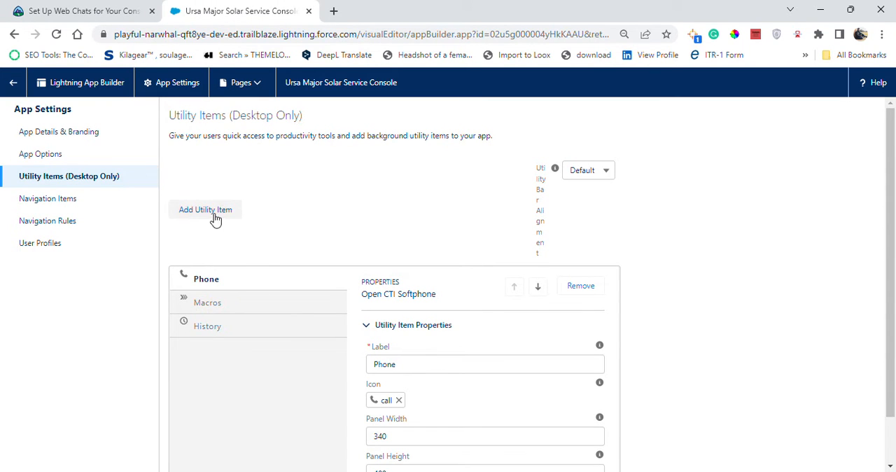
left_click(105, 10)
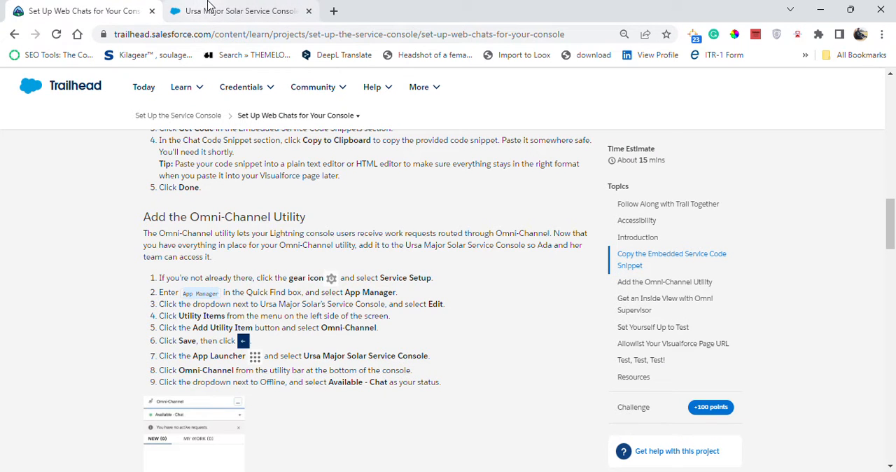
left_click(243, 5)
left_click(213, 215)
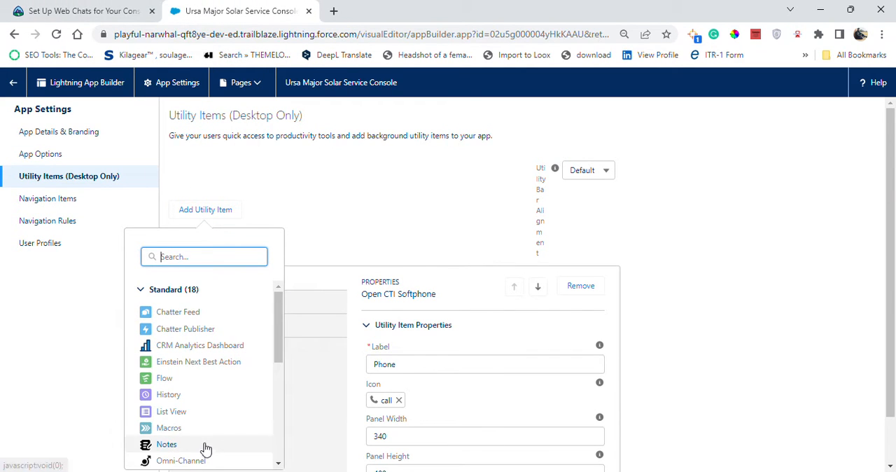
left_click(181, 461)
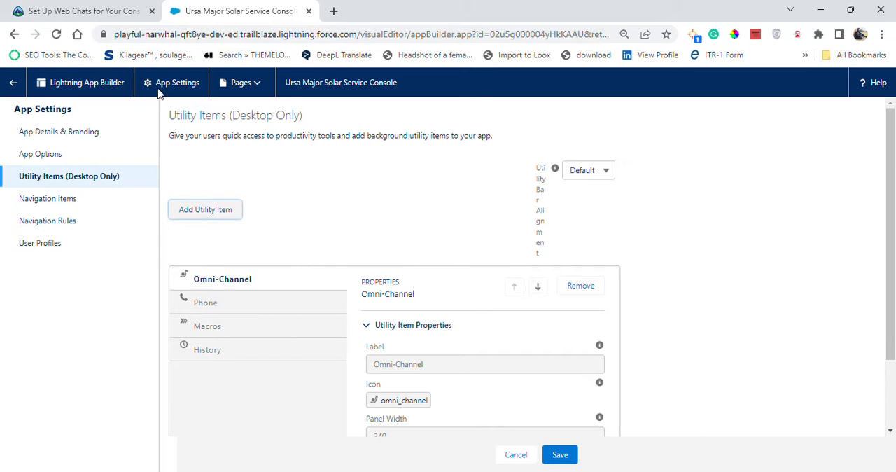
- Confirm the next Trailhead instruction and save the app's utility items with the default Omni-Channel properties
left_click(48, 9)
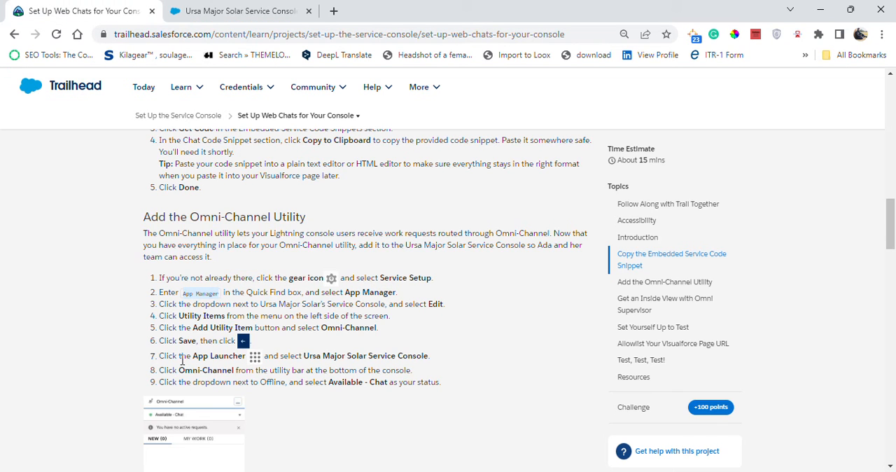
left_click(238, 10)
scroll(529, 336, "down", 2)
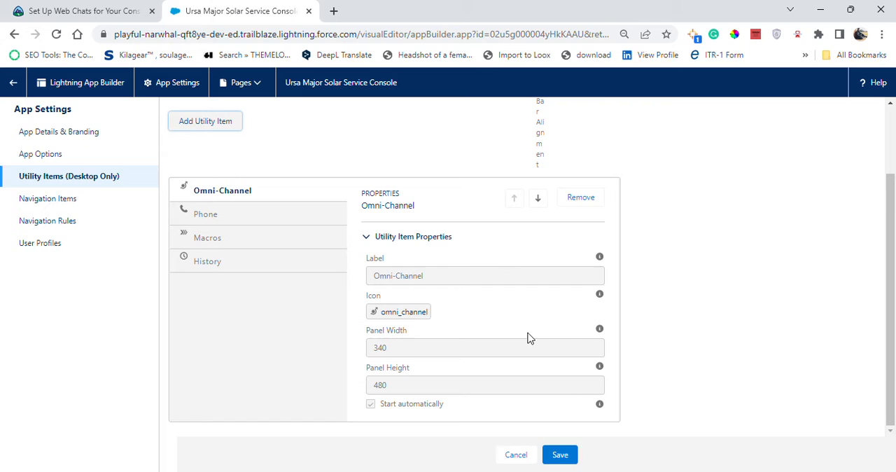
left_click(572, 456)
- Read the remaining Omni-Channel utility instructions in Trailhead and return to the app's settings
left_click(122, 10)
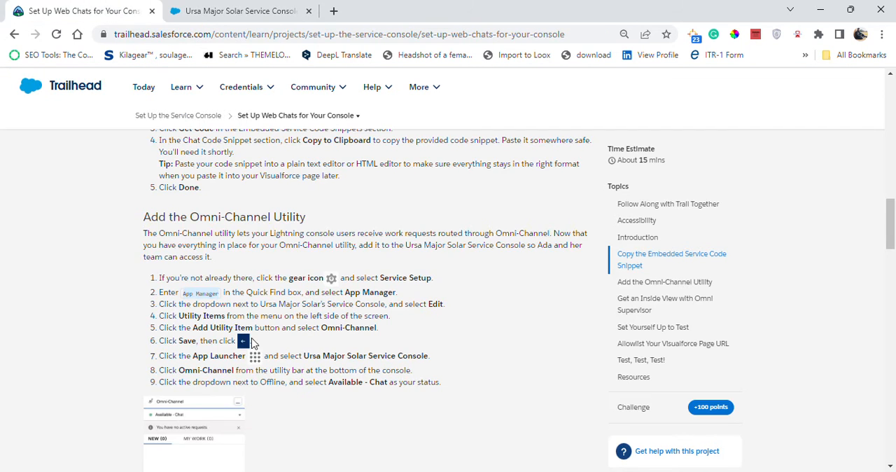
scroll(252, 342, "down", 3)
scroll(295, 238, "up", 1)
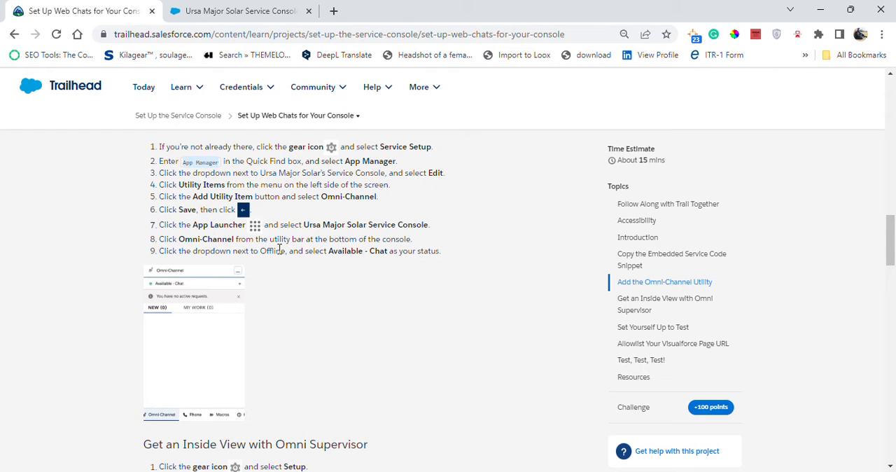
left_click(241, 10)
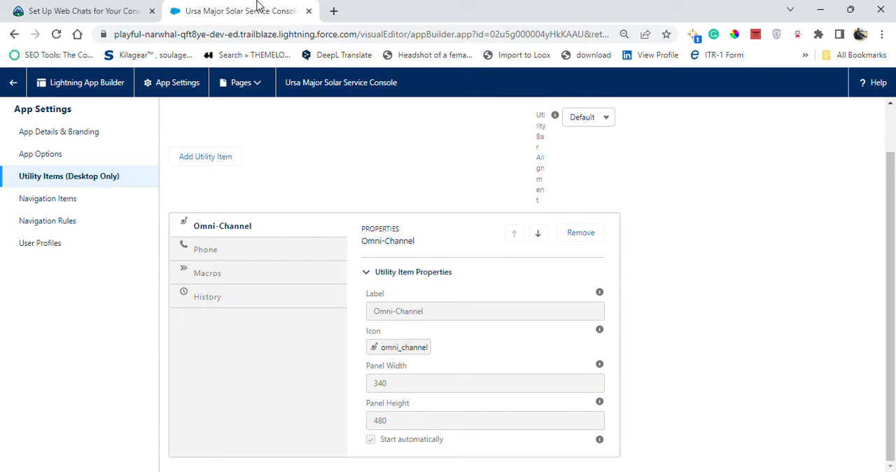
- Open the Ursa Major Solar Service Console through the App Launcher as Trailhead instructs, and check the following instruction
left_click(133, 10)
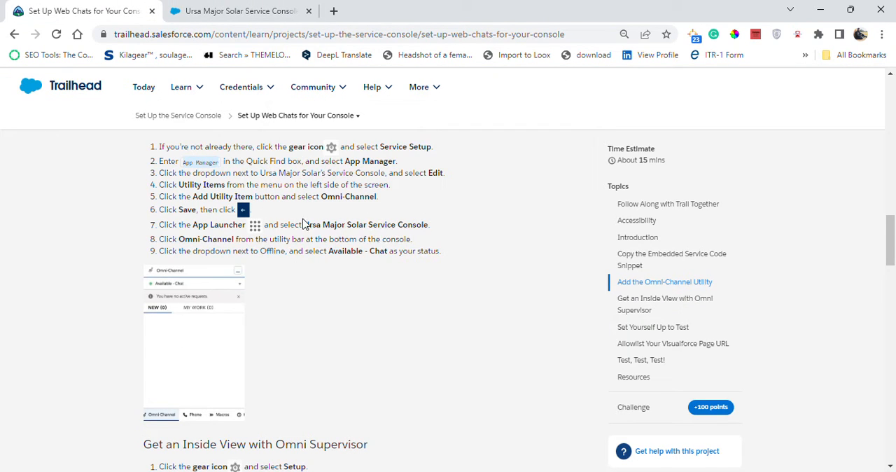
left_click_drag(305, 226, 428, 221)
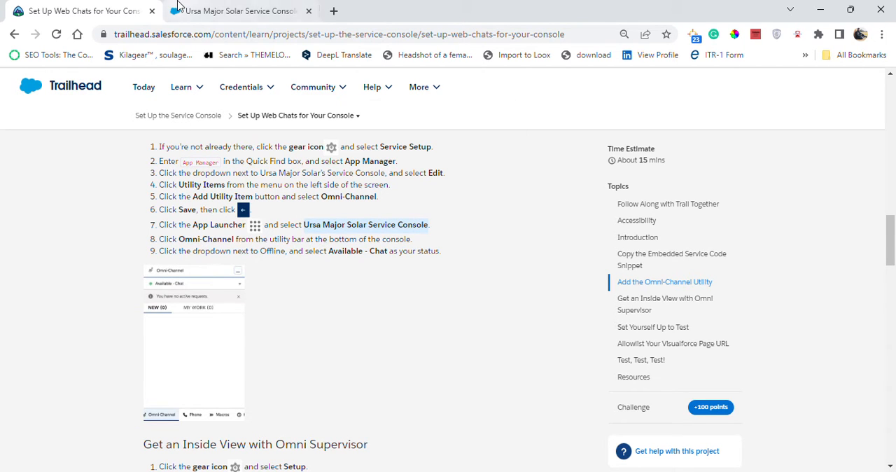
left_click(238, 10)
left_click(21, 83)
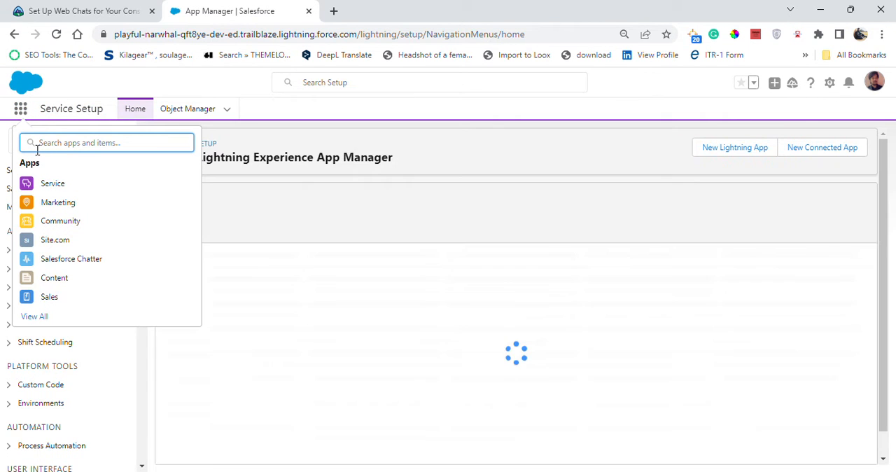
type("Ursa Major Solar Service Console")
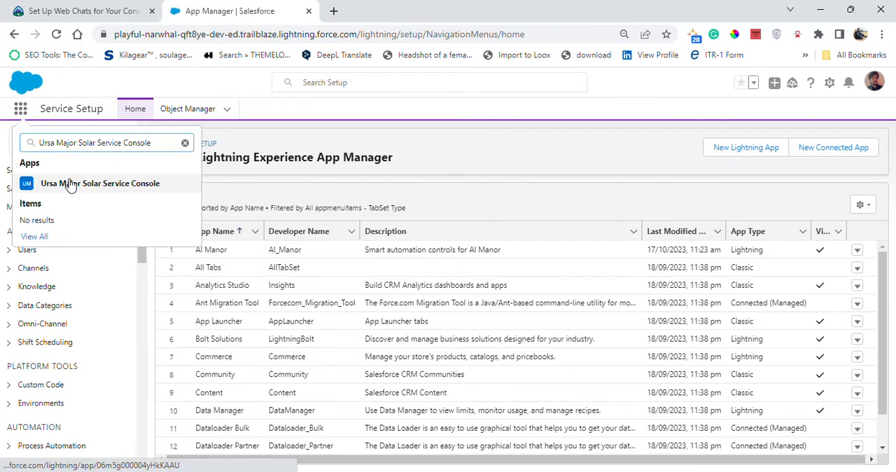
left_click(70, 183)
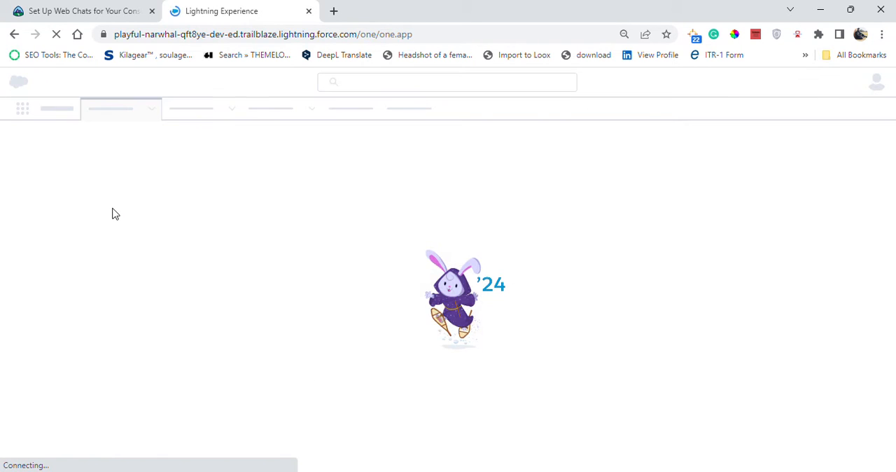
left_click(110, 8)
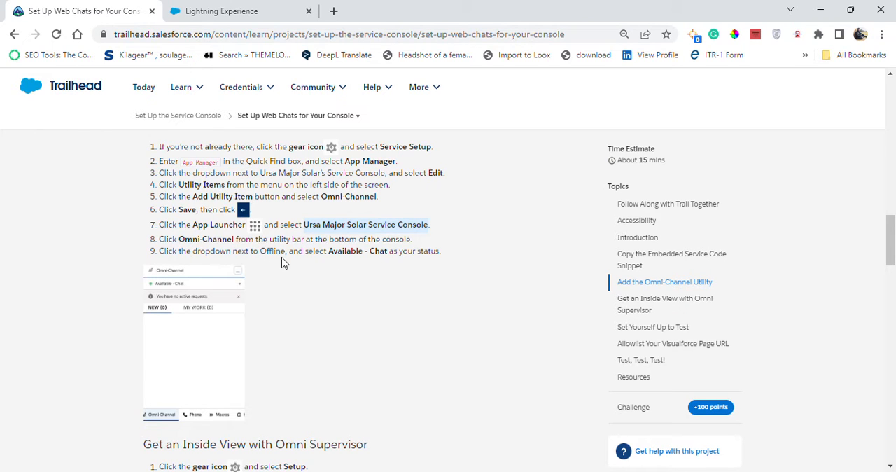
left_click(229, 9)
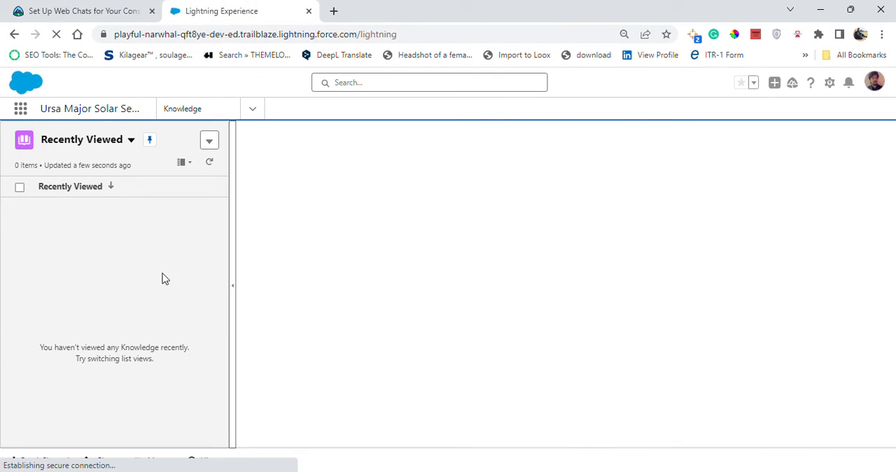
left_click(210, 141)
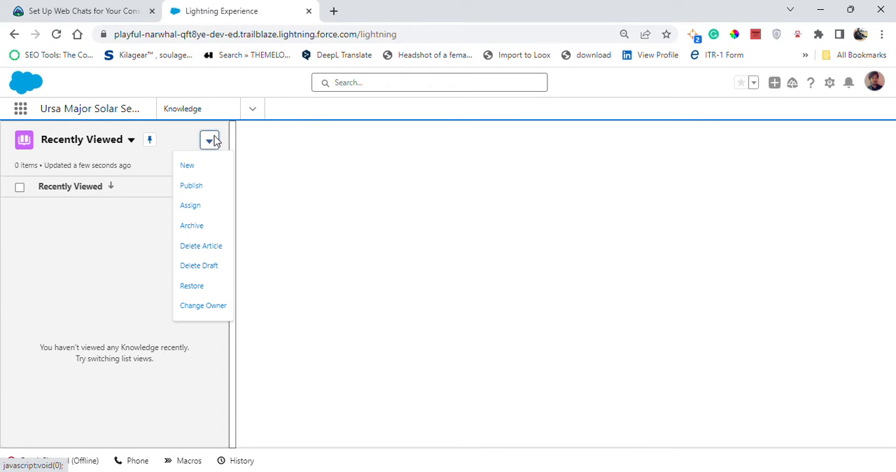
left_click(255, 109)
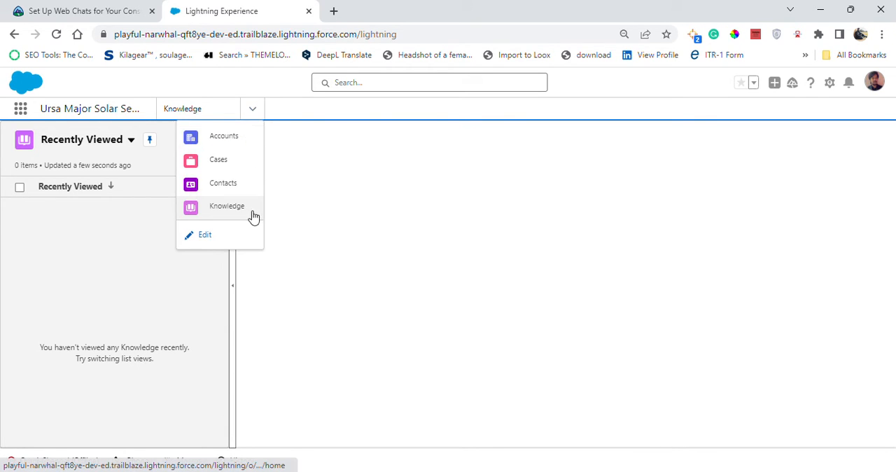
left_click(190, 200)
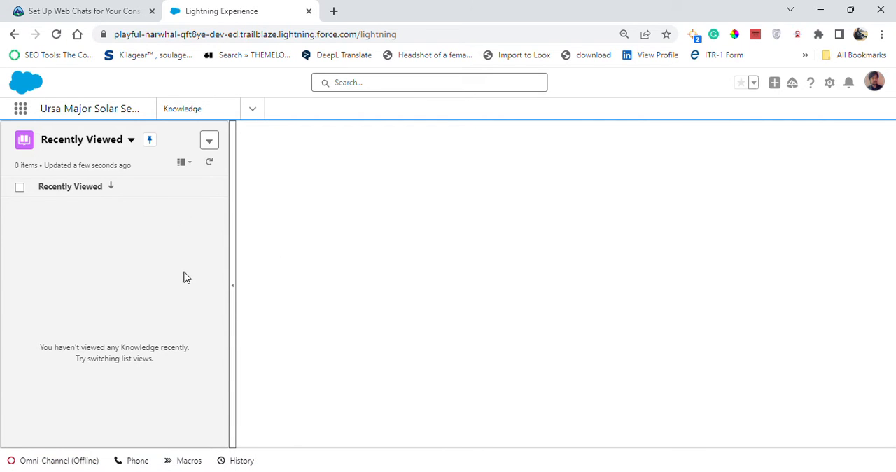
- Open the console's Omni-Channel utility and set the status to Available - Chat, following the Trailhead instruction
left_click(56, 460)
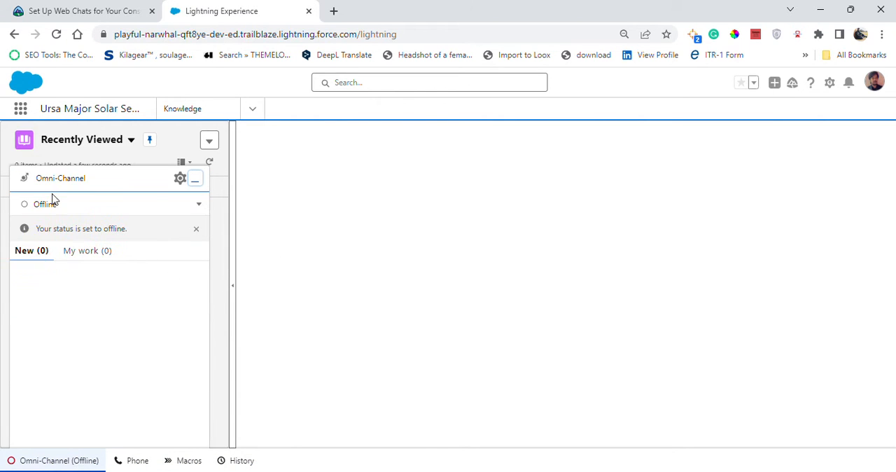
left_click(84, 9)
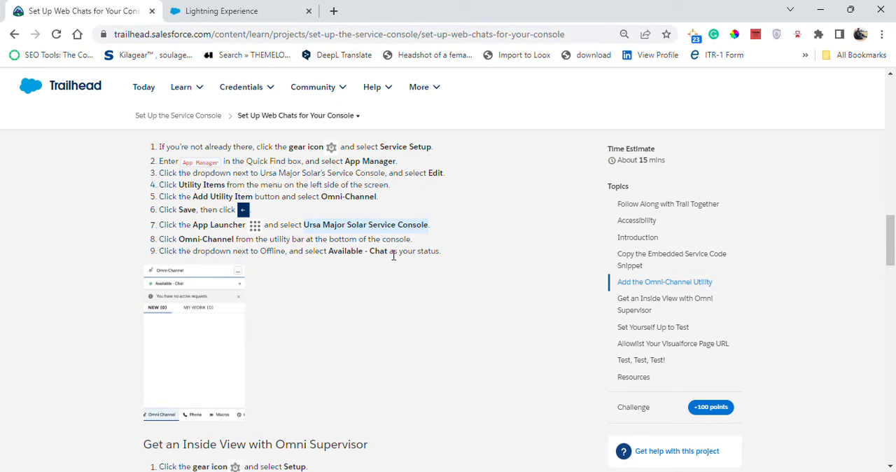
left_click(238, 6)
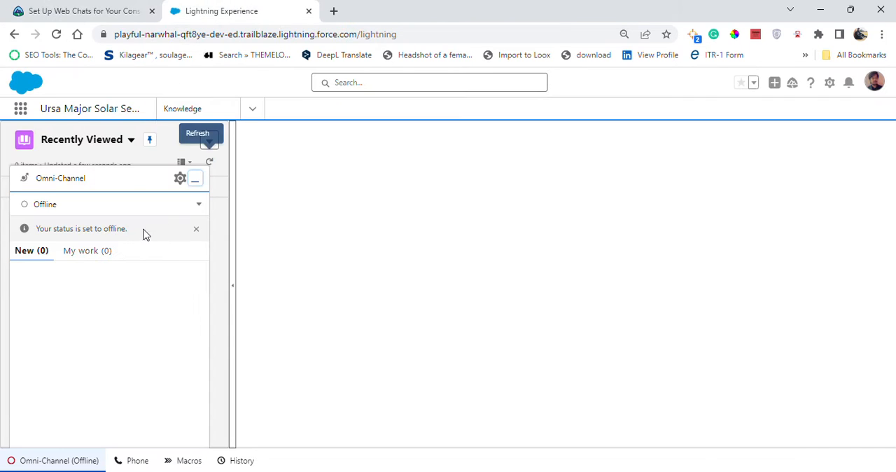
left_click(200, 209)
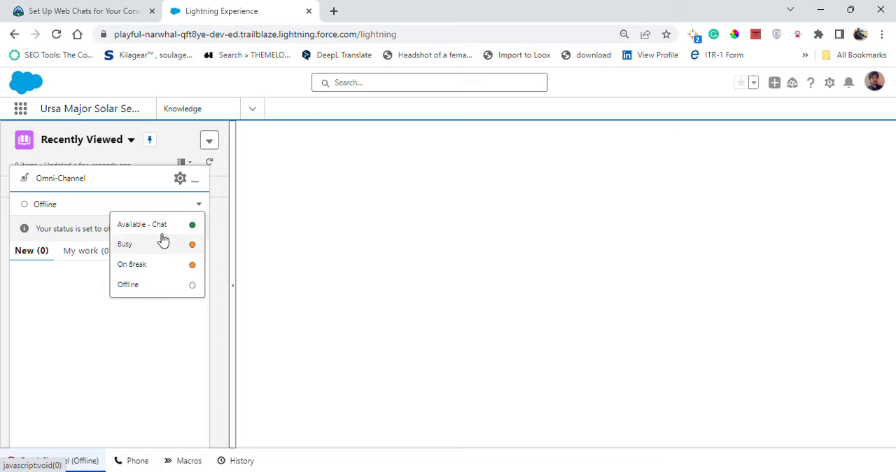
left_click(164, 225)
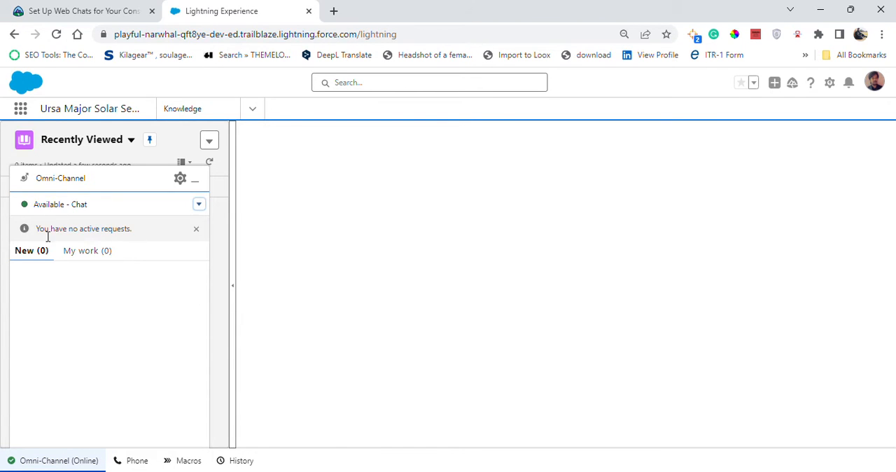
- Read the Trailhead section on getting an inside view with Omni Supervisor
left_click(108, 8)
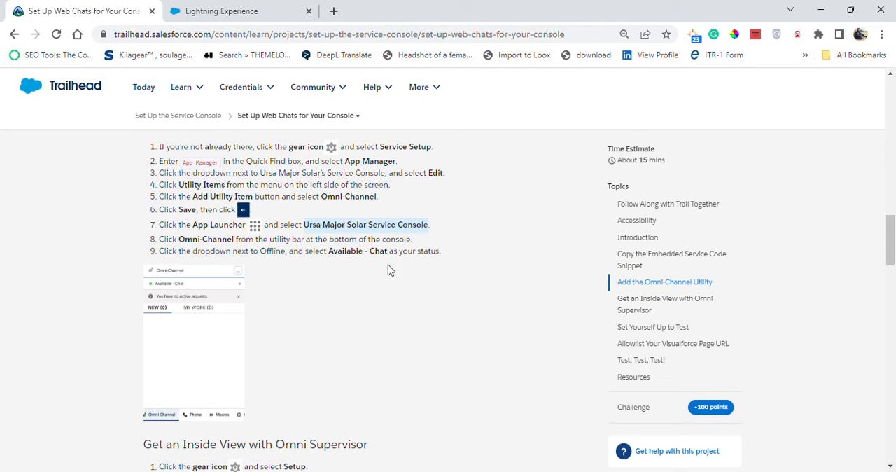
scroll(283, 398, "down", 2)
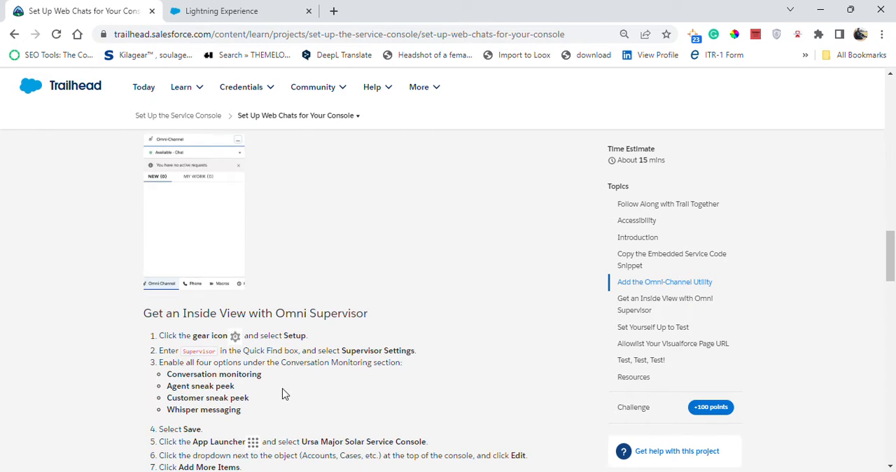
scroll(184, 327, "down", 1)
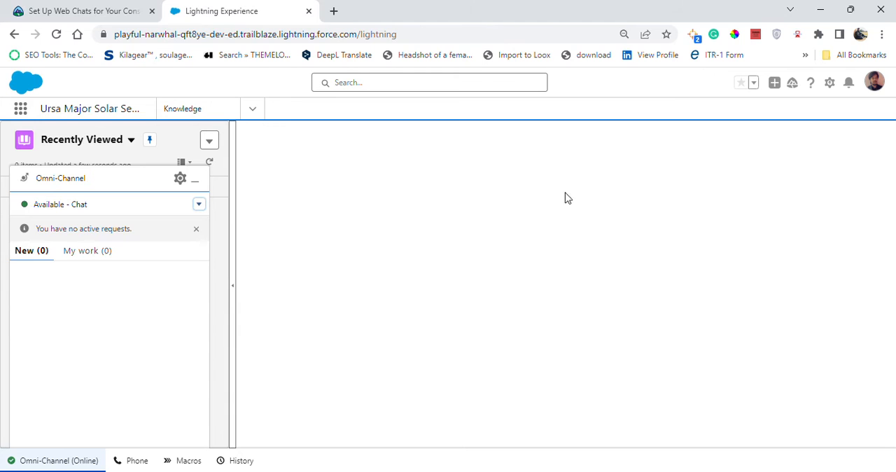
- Open Service Setup in place of the console and recheck the first Omni Supervisor instruction in Trailhead
left_click(829, 83)
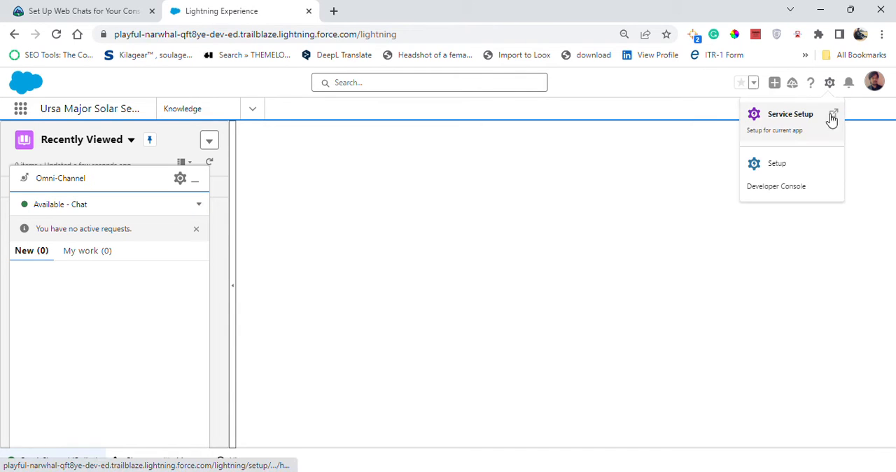
left_click(813, 134)
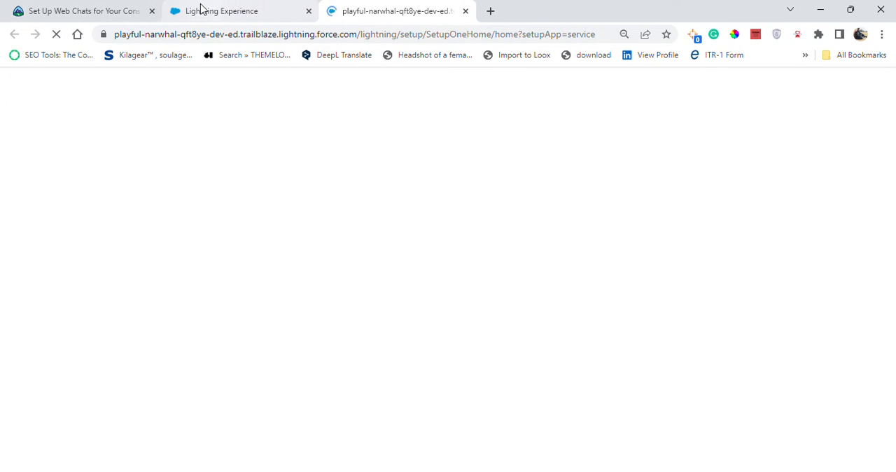
left_click(309, 10)
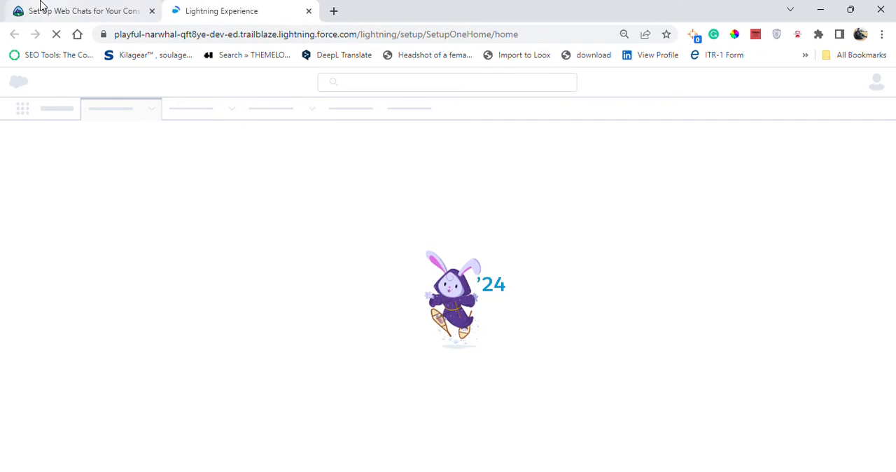
left_click(42, 7)
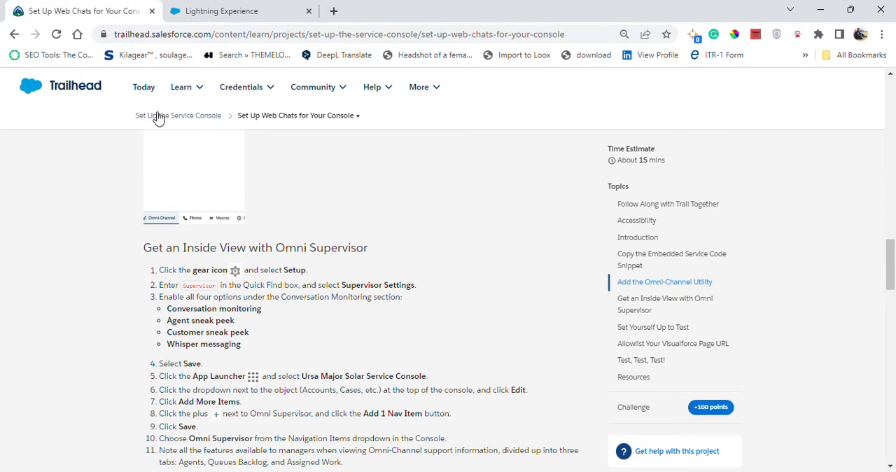
left_click(217, 11)
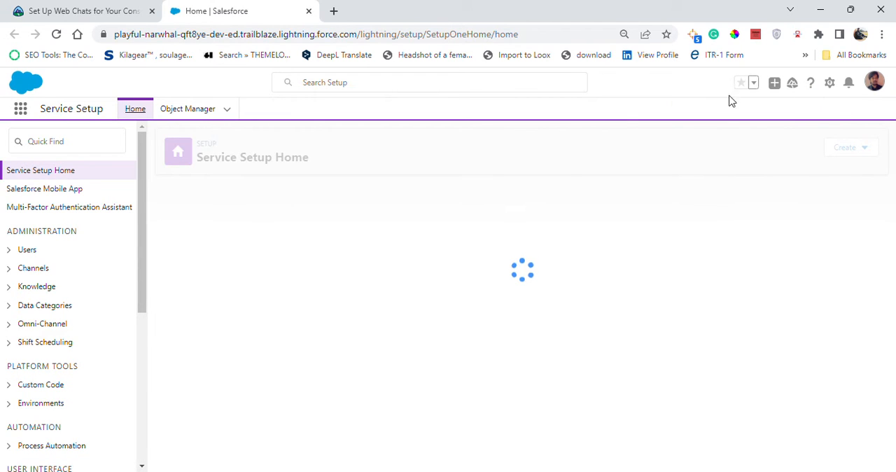
- Open the general Salesforce Setup and close the Service Setup page
left_click(818, 83)
left_click(782, 148)
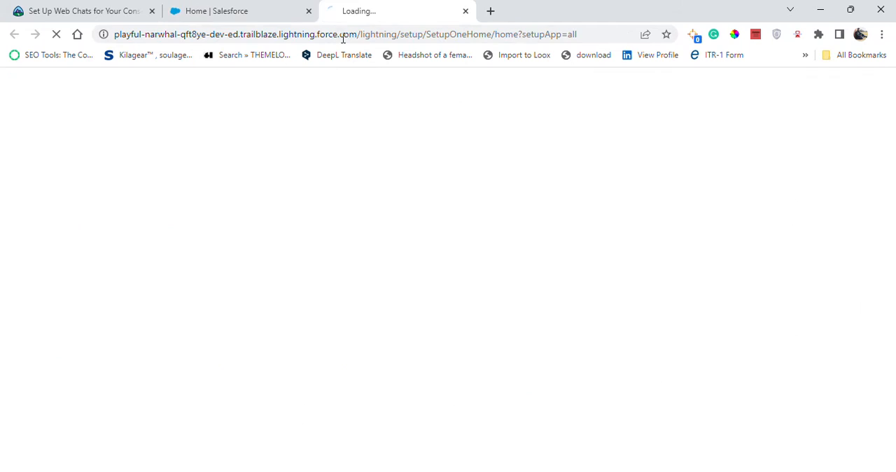
left_click(309, 11)
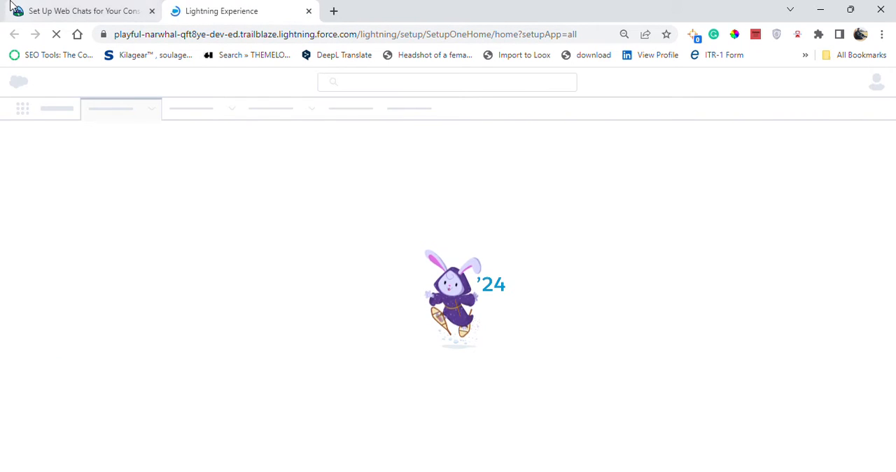
- Try to search Setup's Quick Find with the Supervisor text copied from Trailhead
key("ctrl+shift+Tab")
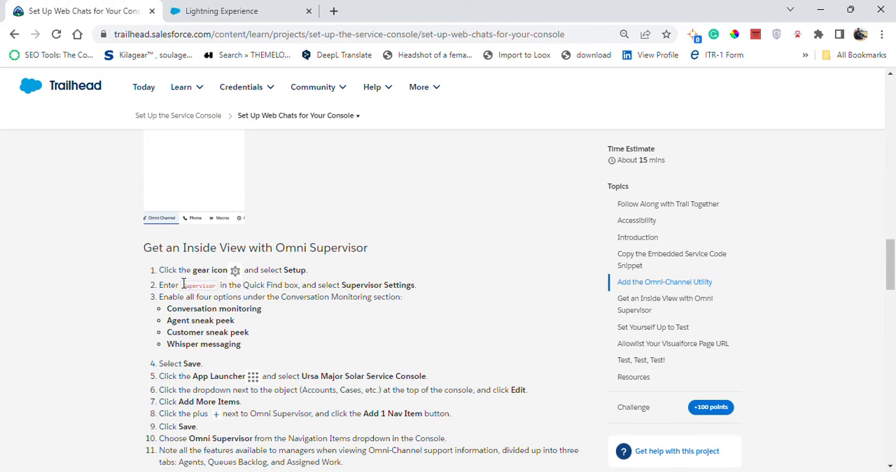
left_click_drag(183, 289, 219, 290)
left_click(182, 11)
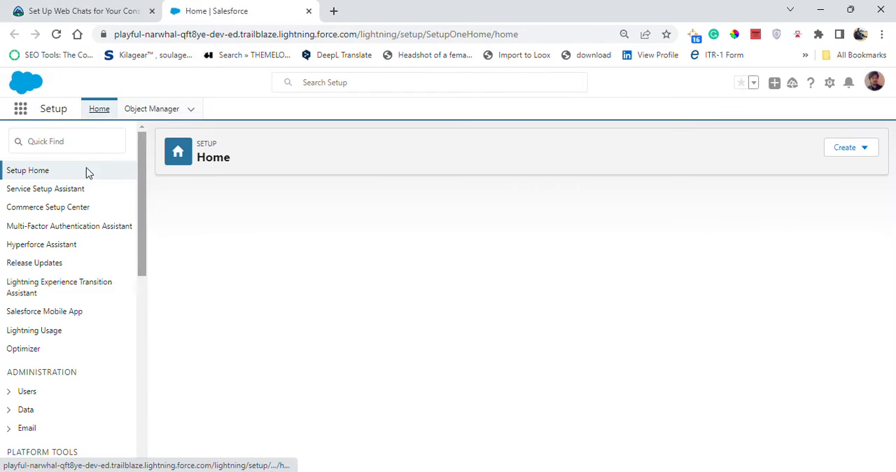
left_click(61, 144)
key("ctrl+v")
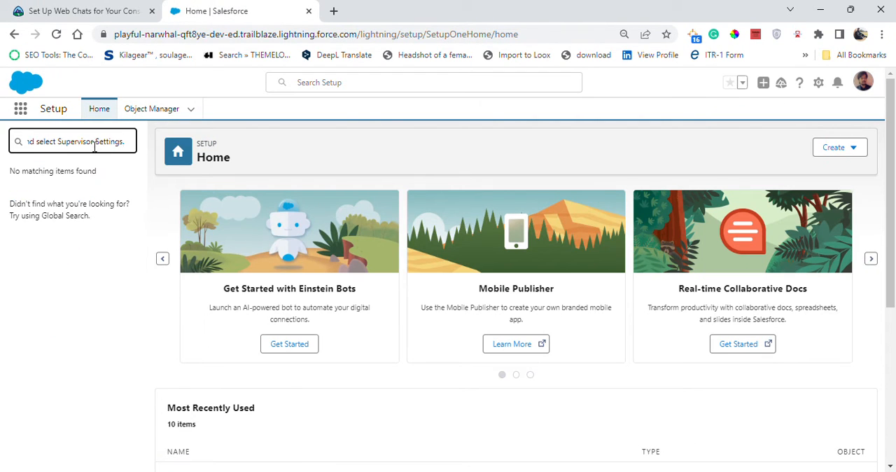
- Recheck the search term in Trailhead and replace the Quick Find text with "Supervisor"
left_click(110, 8)
left_click(186, 288)
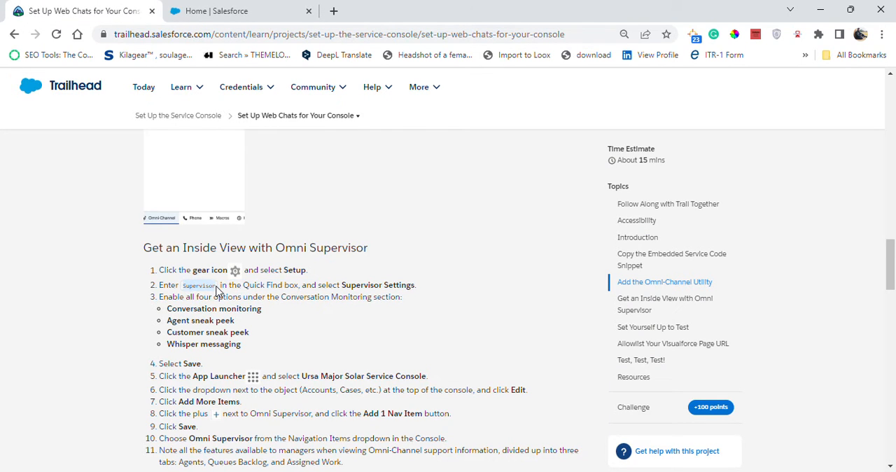
left_click(204, 15)
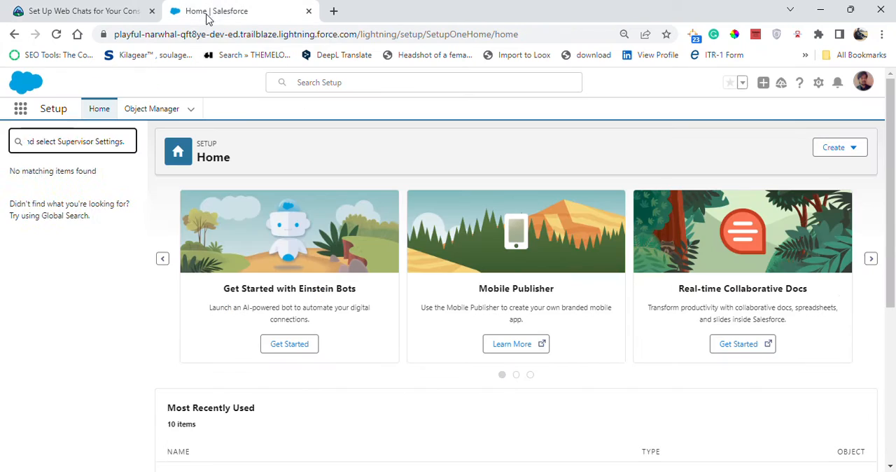
left_click_drag(28, 145, 2, 147)
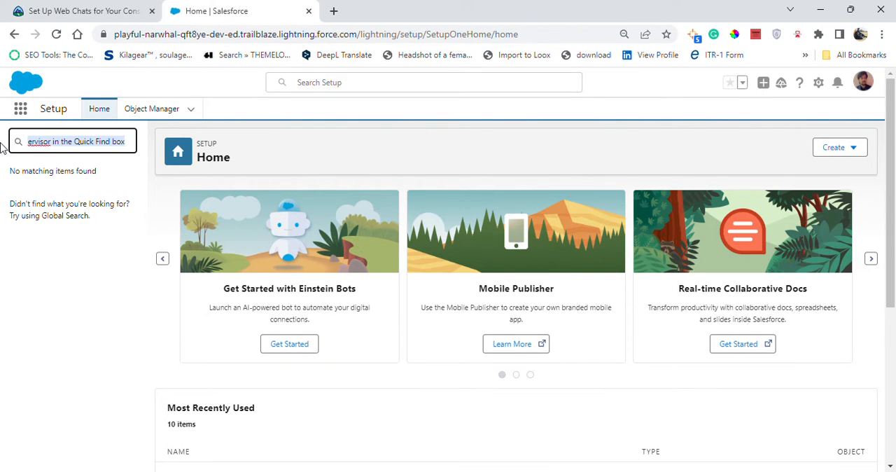
key("BackSpace")
type("Supervisor")
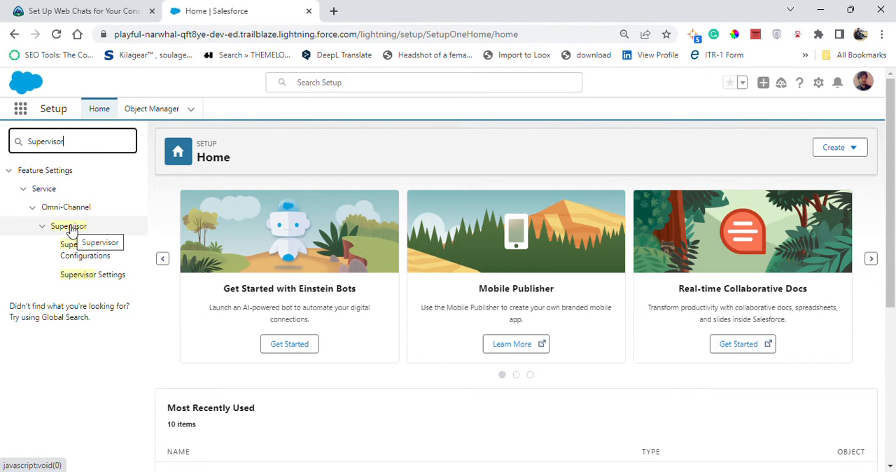
- Confirm the required page in Trailhead and open Supervisor Settings from the Quick Find results
left_click(77, 7)
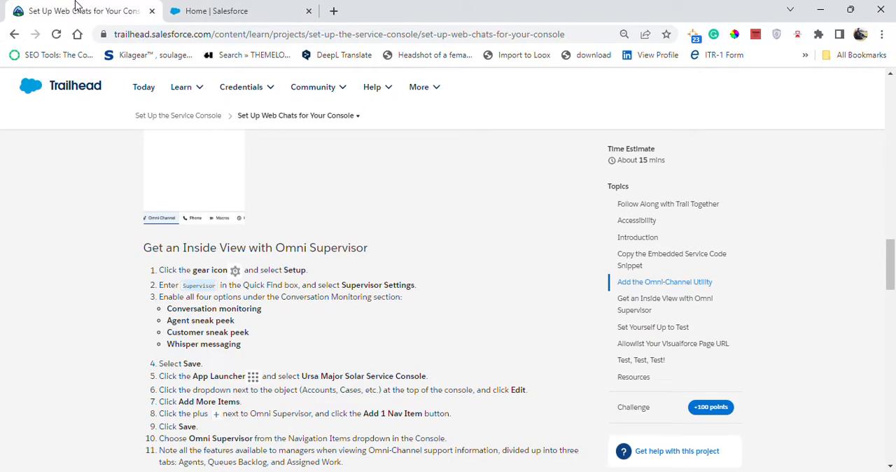
left_click(230, 10)
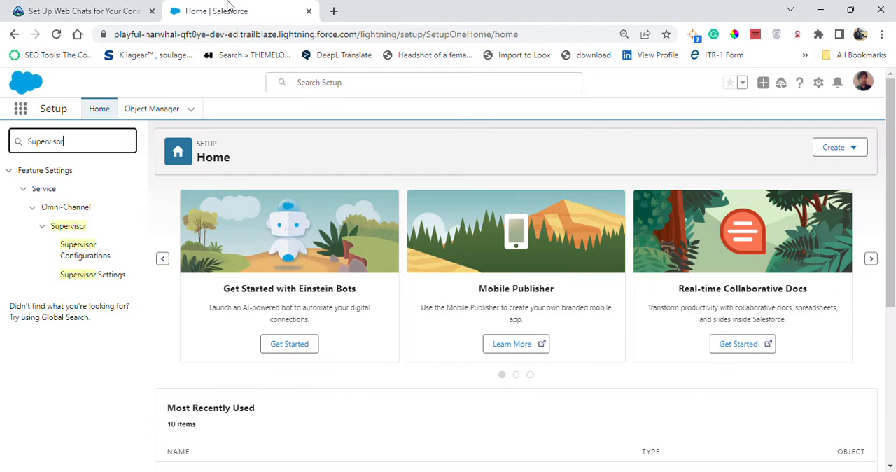
left_click(85, 281)
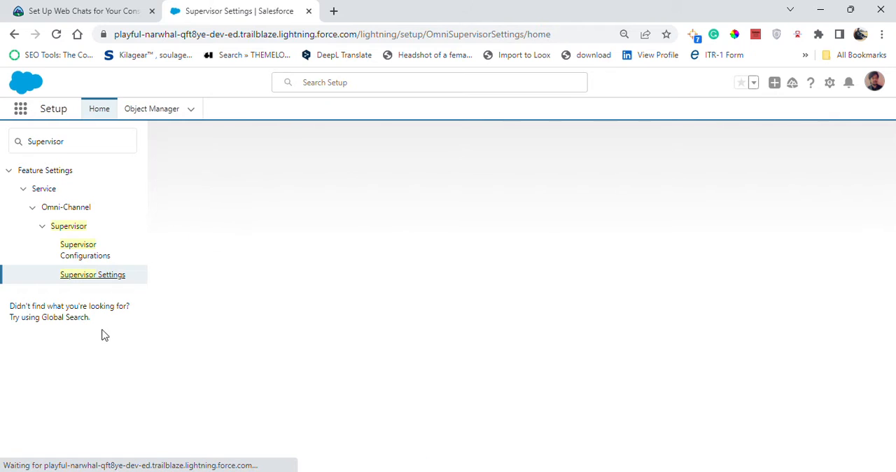
- Enable Agent sneak peek and Customer sneak peek as Trailhead requires, and save the Supervisor Settings
left_click(68, 7)
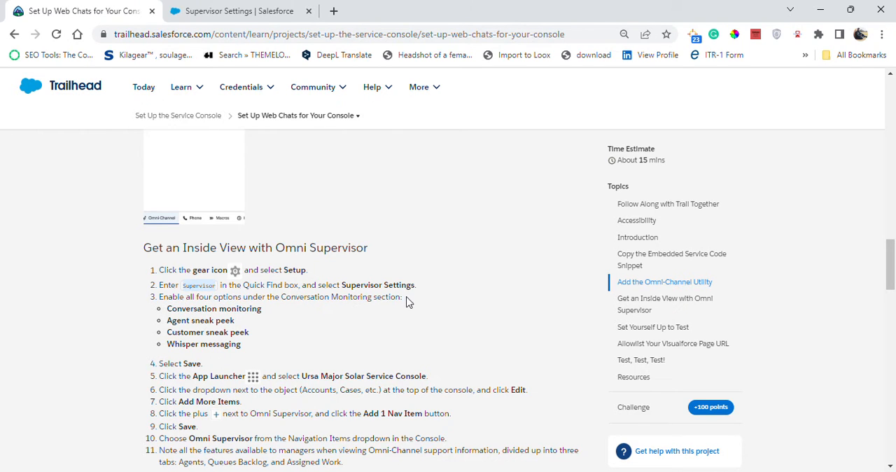
left_click(196, 8)
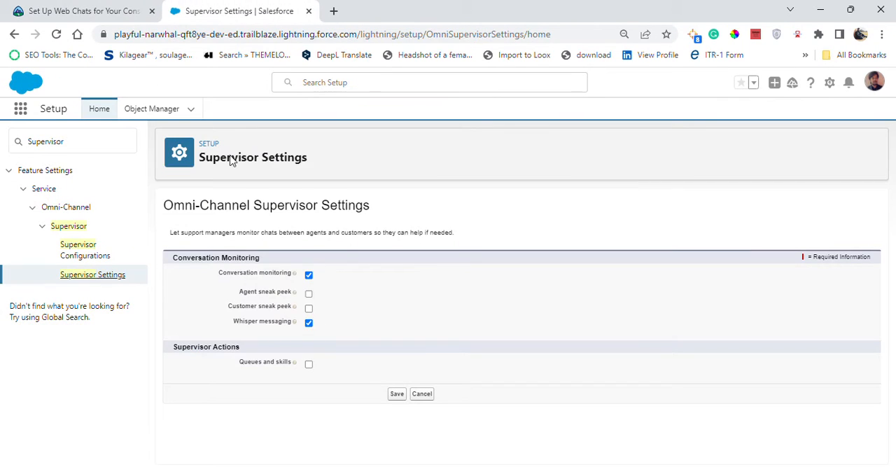
left_click(309, 294)
left_click(309, 309)
left_click(73, 9)
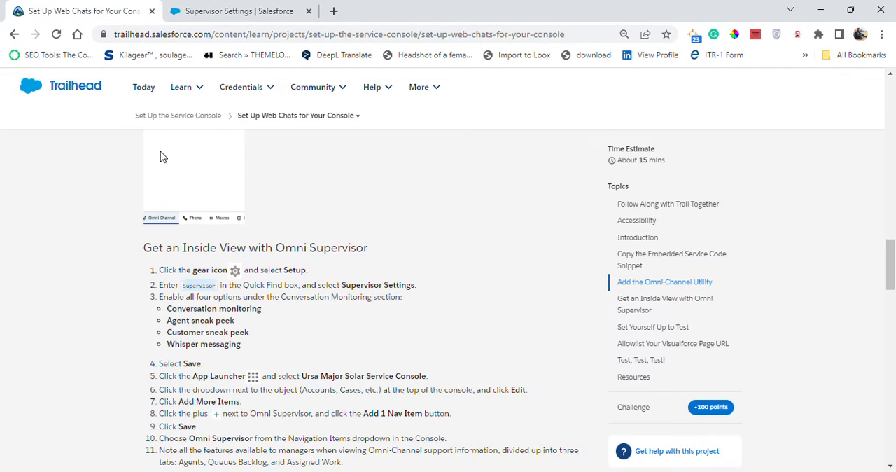
left_click(282, 6)
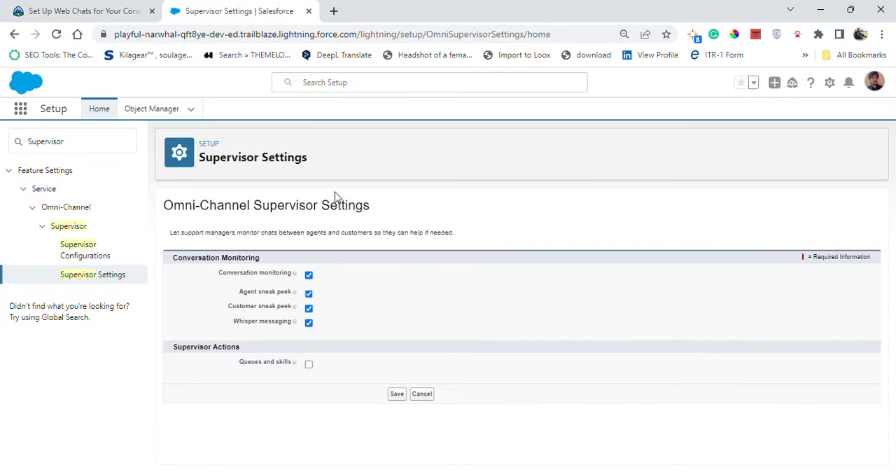
left_click(392, 396)
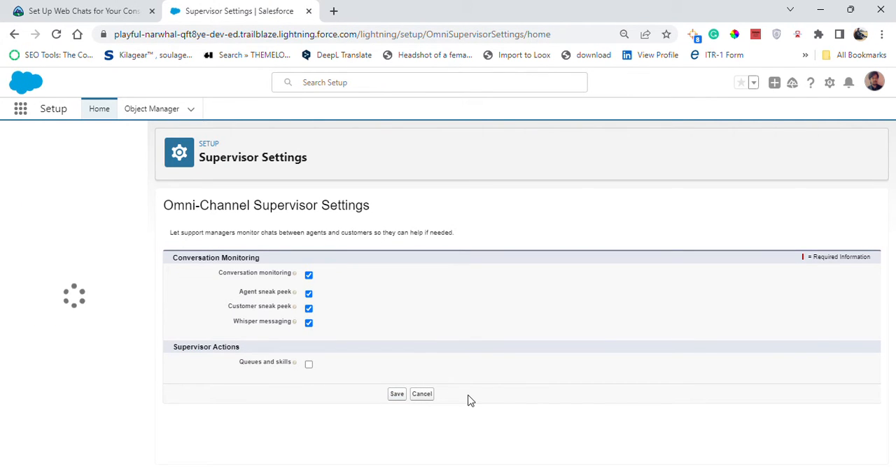
left_click(397, 396)
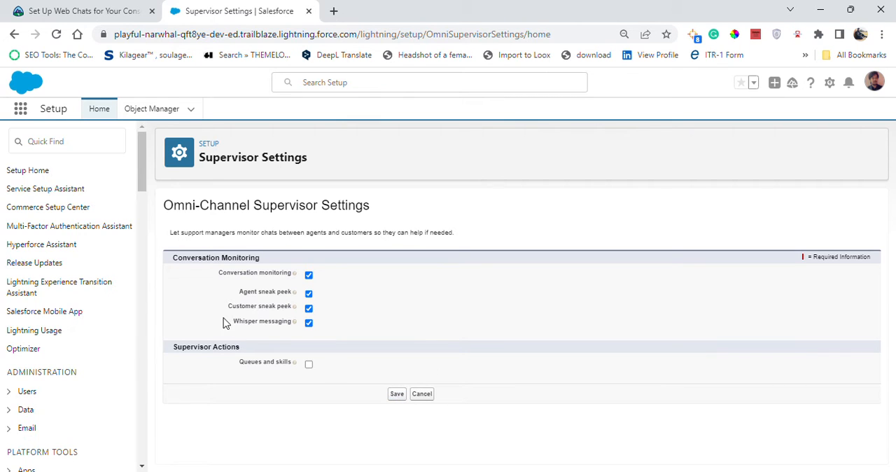
- Copy the app name from Trailhead, find "Ursa Major Solar Service Console" in the App Launcher and open it
left_click(31, 10)
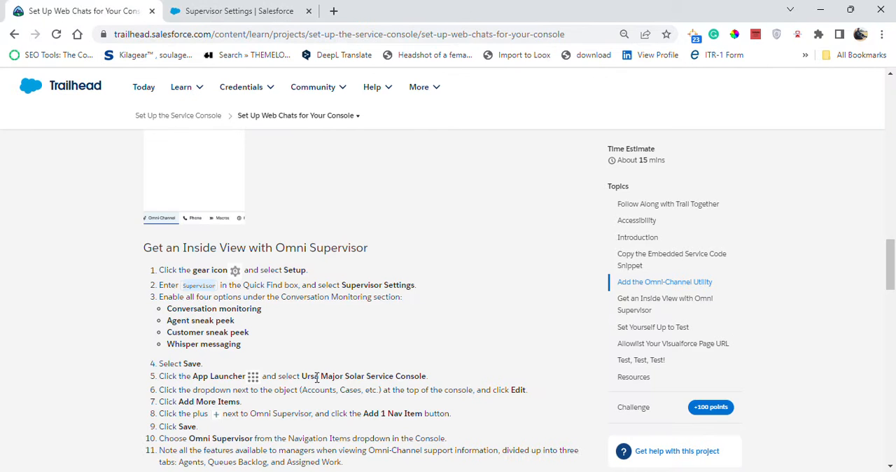
left_click(275, 10)
left_click(22, 110)
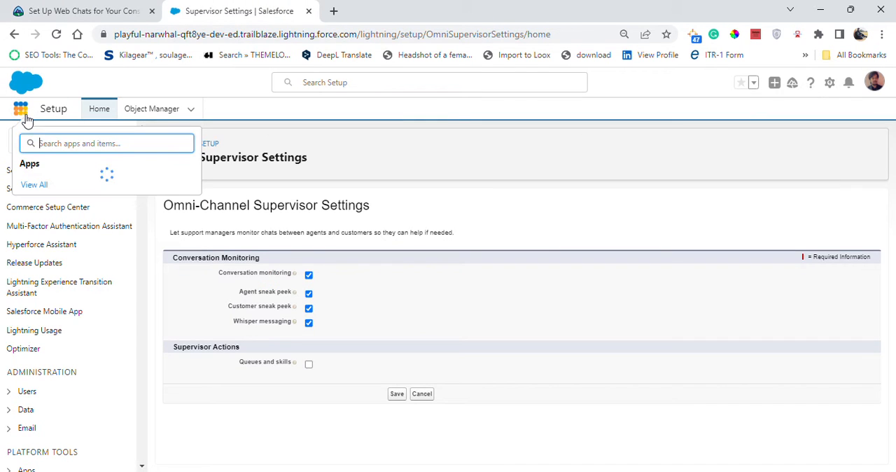
left_click(38, 9)
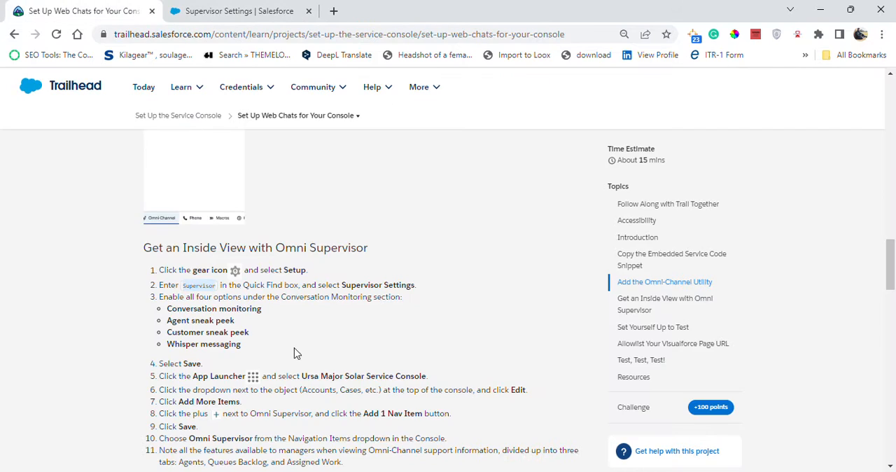
left_click_drag(302, 377, 405, 376)
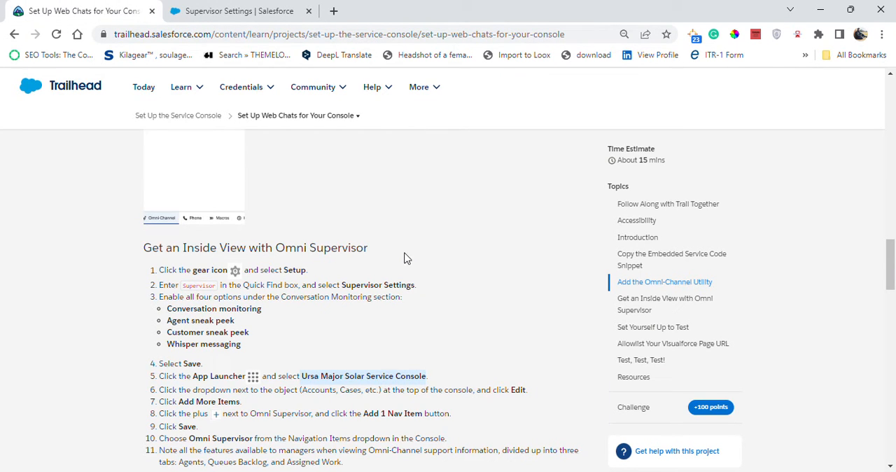
left_click(280, 11)
left_click(117, 143)
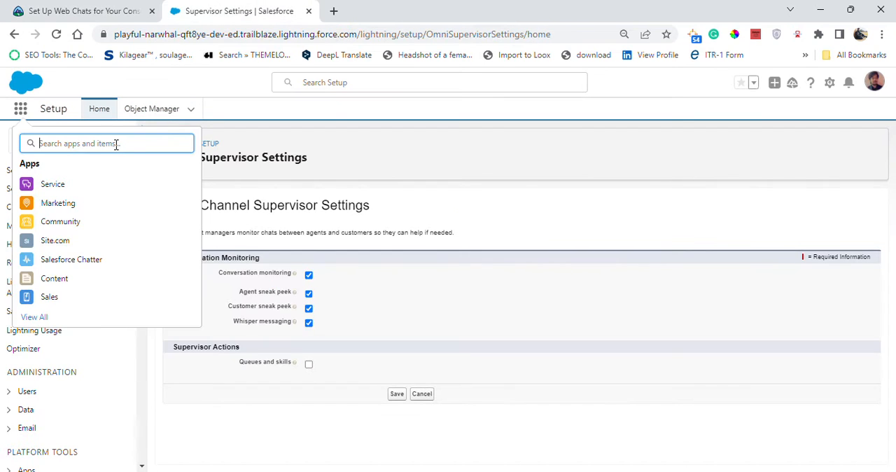
type("Ursa Major Solar Service Console")
left_click(86, 184)
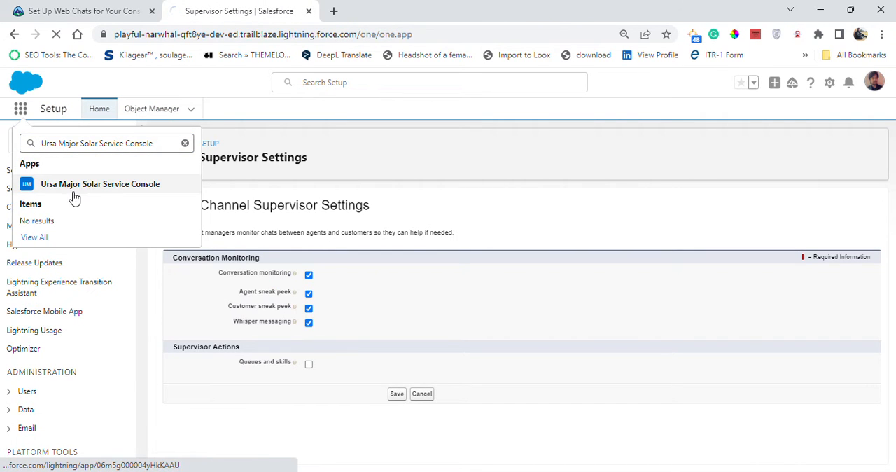
- Check the Trailhead instructions, edit the console's navigation items and bring up the list of items to add
left_click(56, 8)
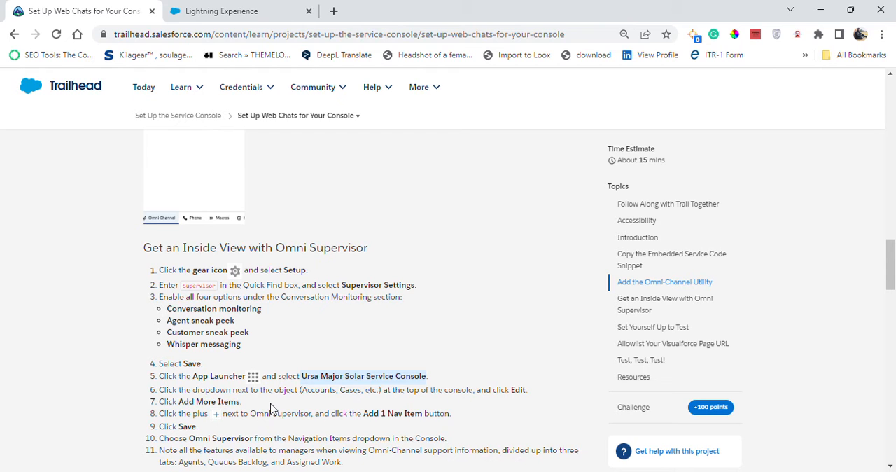
left_click(265, 8)
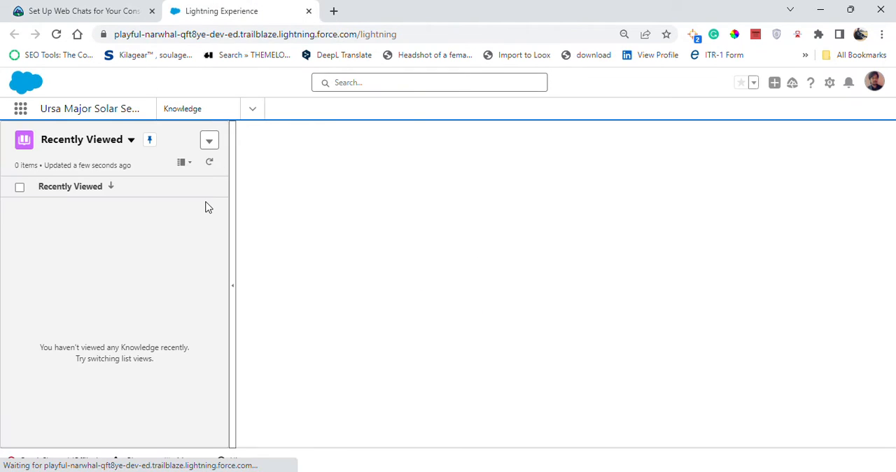
left_click(253, 108)
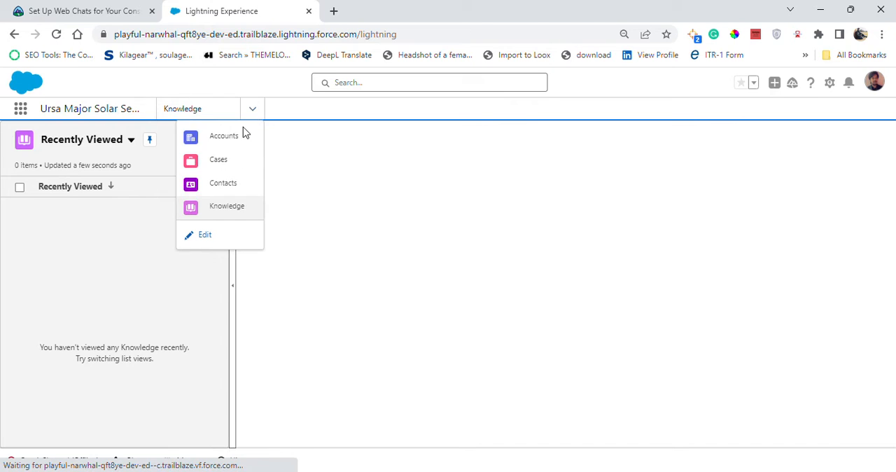
left_click(321, 192)
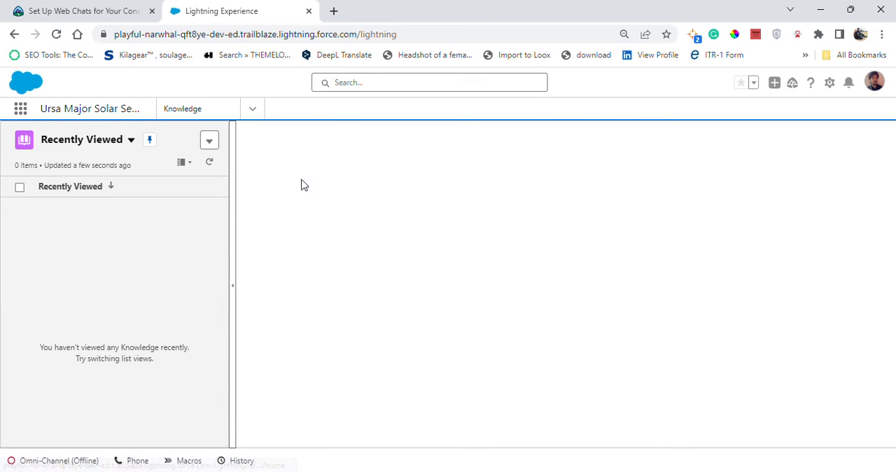
left_click(254, 111)
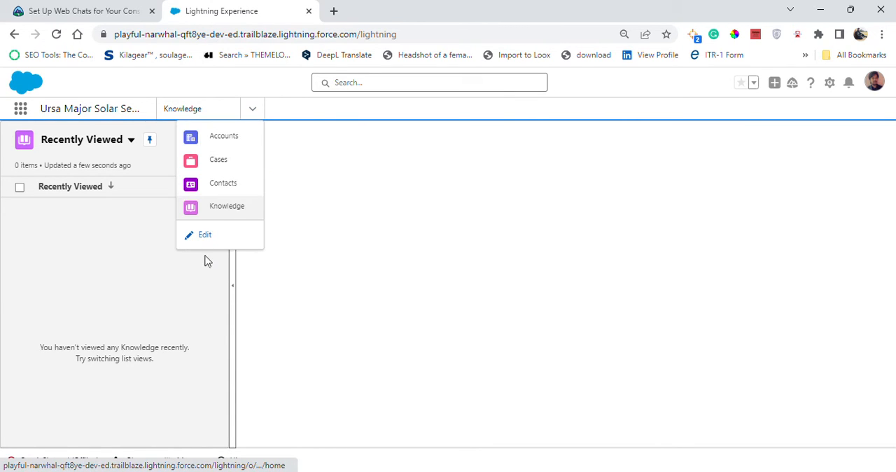
left_click(203, 252)
left_click(253, 110)
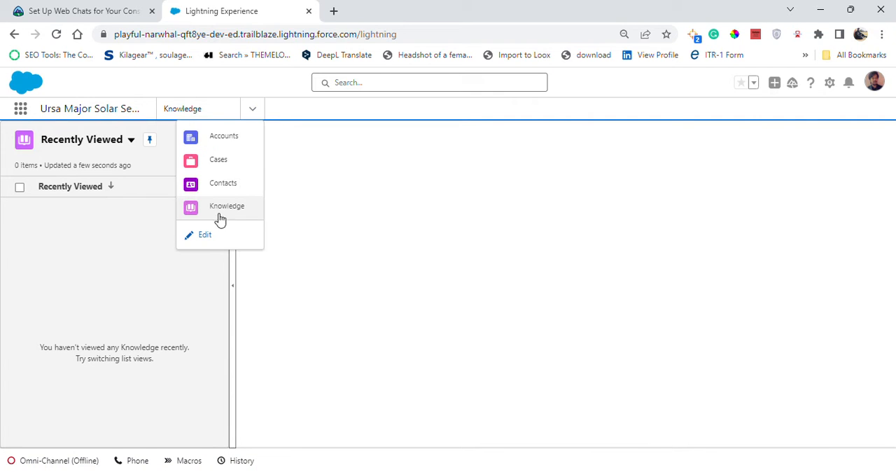
left_click(249, 238)
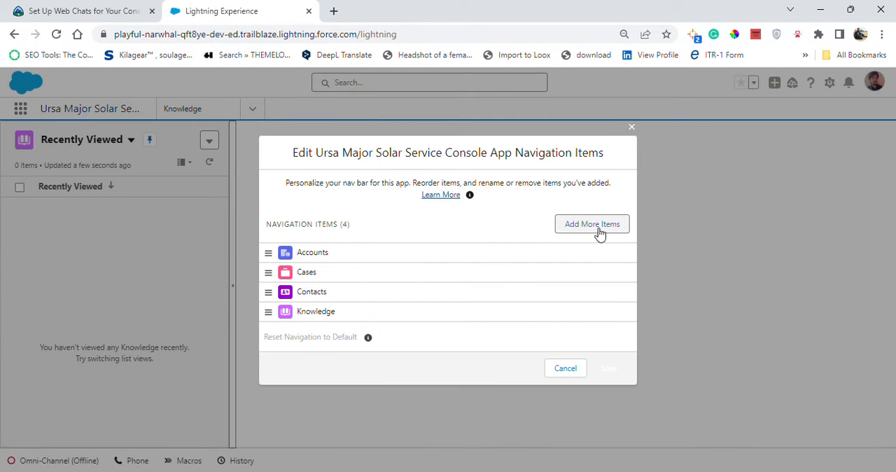
left_click(595, 225)
- Copy "Omni Supervisor" from Trailhead, search the available items for it and select it
left_click(75, 9)
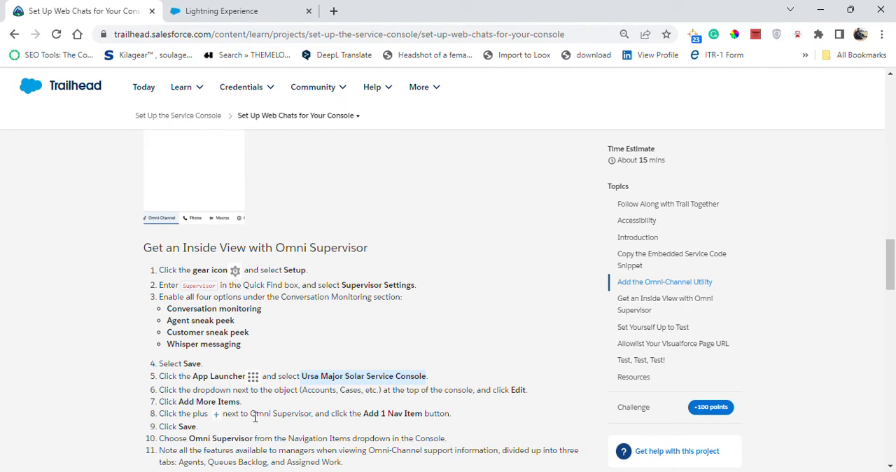
left_click_drag(254, 416, 313, 413)
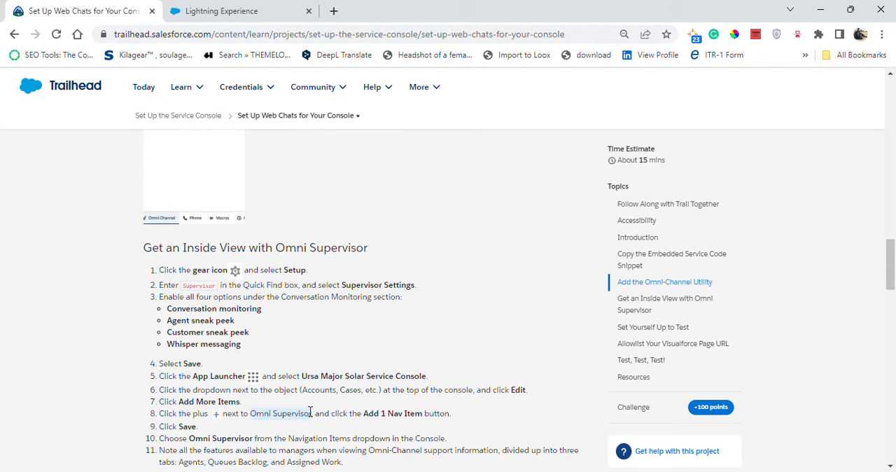
left_click(323, 427)
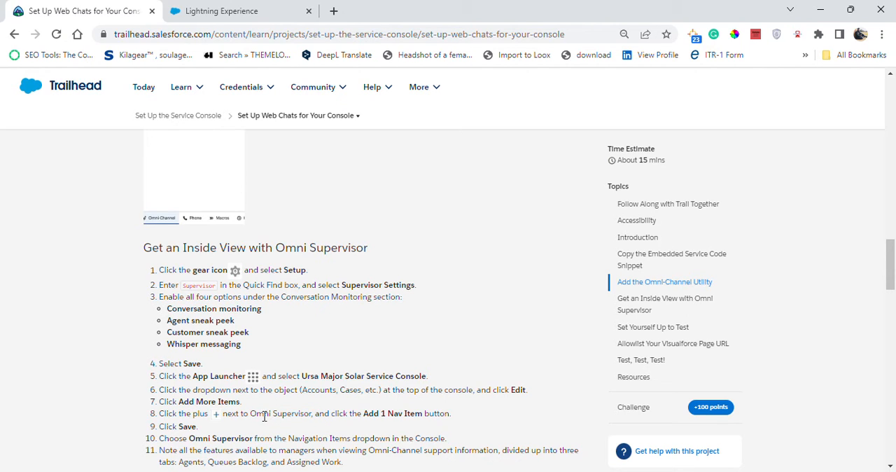
left_click_drag(253, 413, 313, 416)
key("ctrl+c")
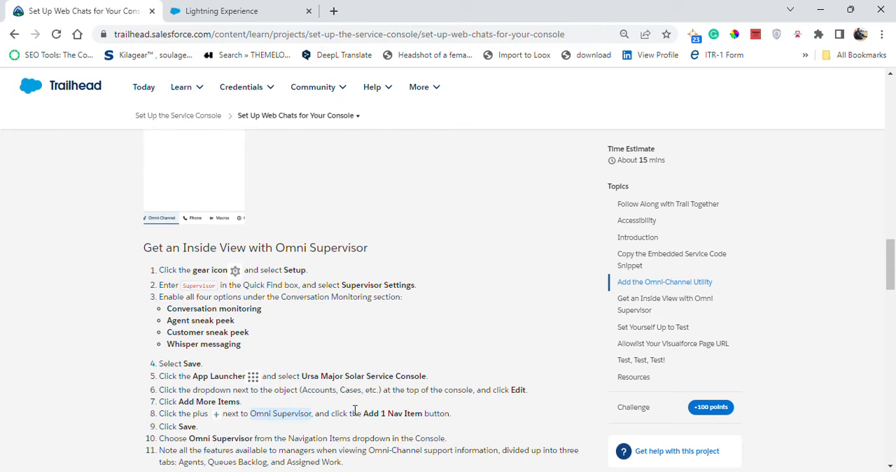
left_click(206, 8)
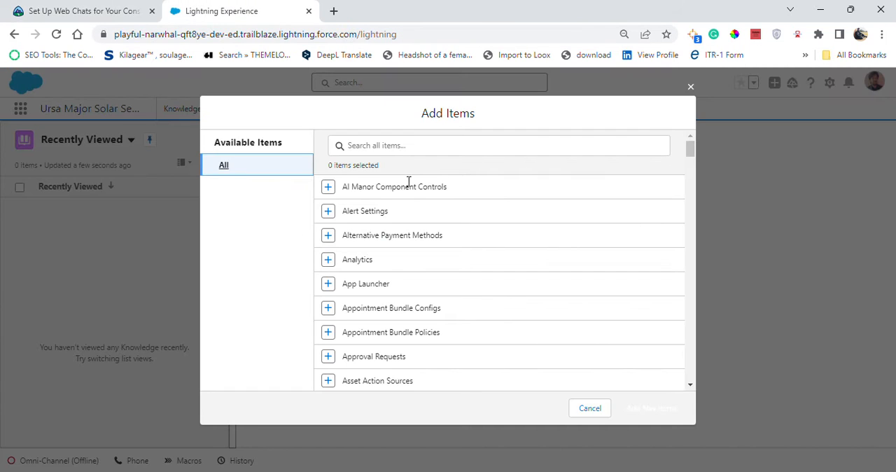
left_click(413, 144)
key("ctrl+v")
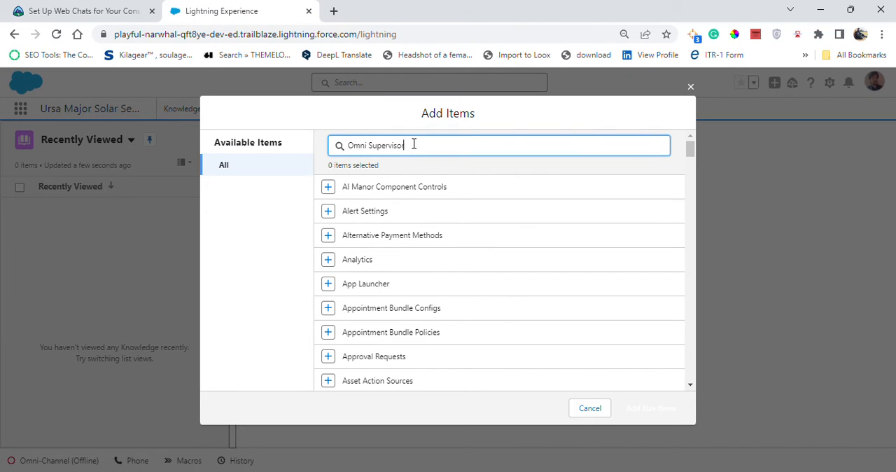
left_click(326, 189)
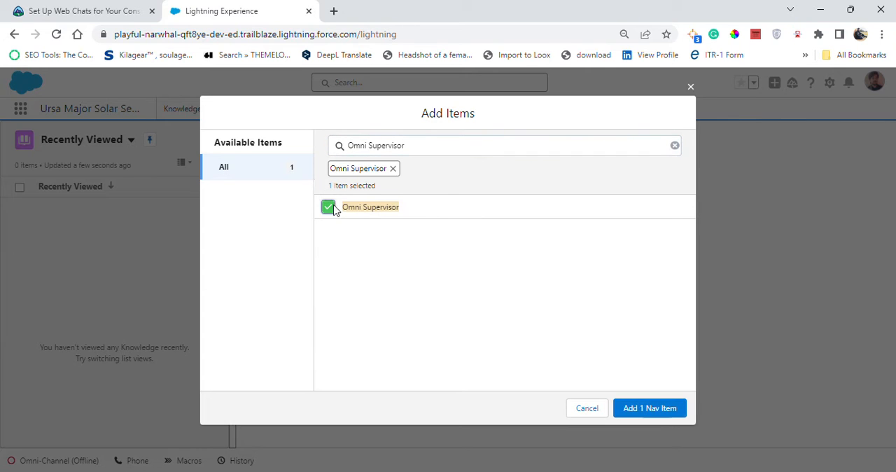
- Confirm the instruction in Trailhead, add Omni Supervisor as a navigation item and save the navigation bar
left_click(137, 10)
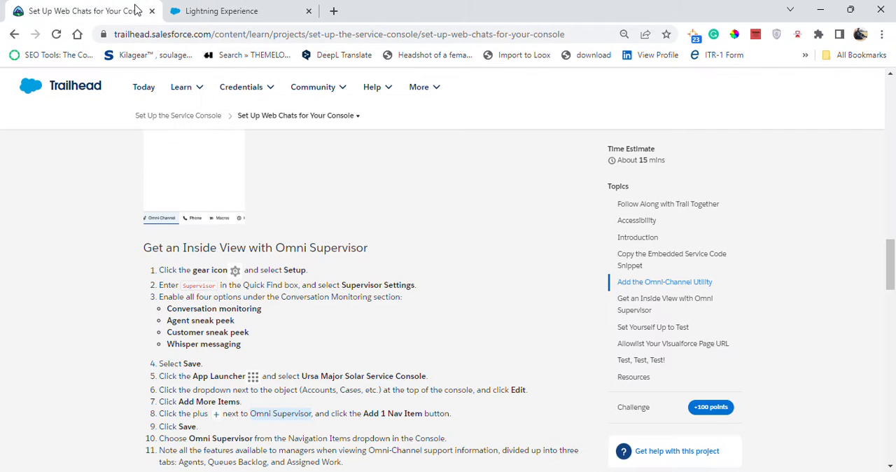
left_click(228, 11)
left_click(636, 408)
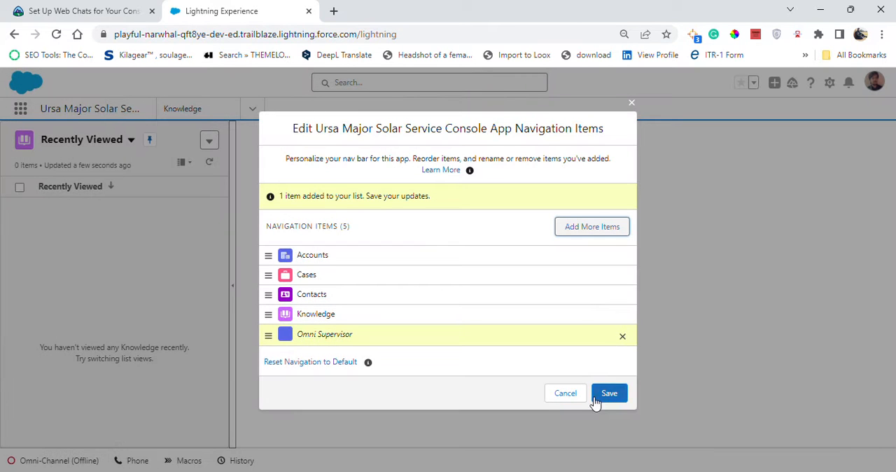
left_click(605, 394)
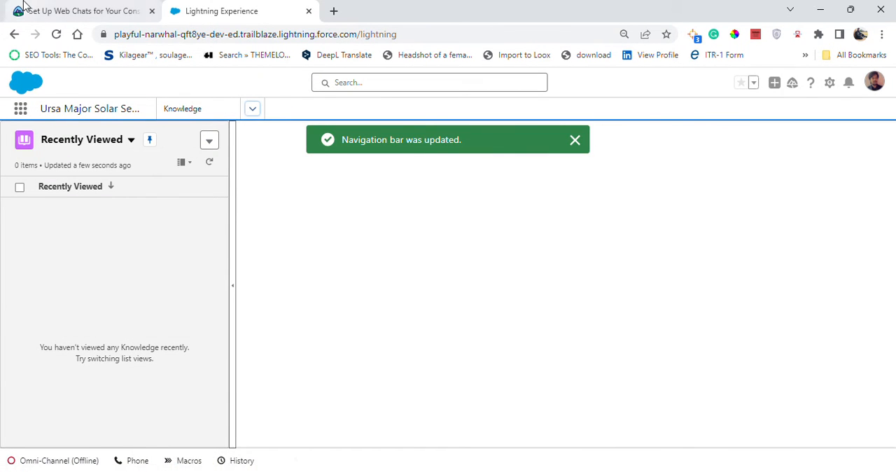
- Check the next Trailhead instruction and open Omni Supervisor from the console's navigation items
left_click(70, 11)
scroll(320, 379, "down", 1)
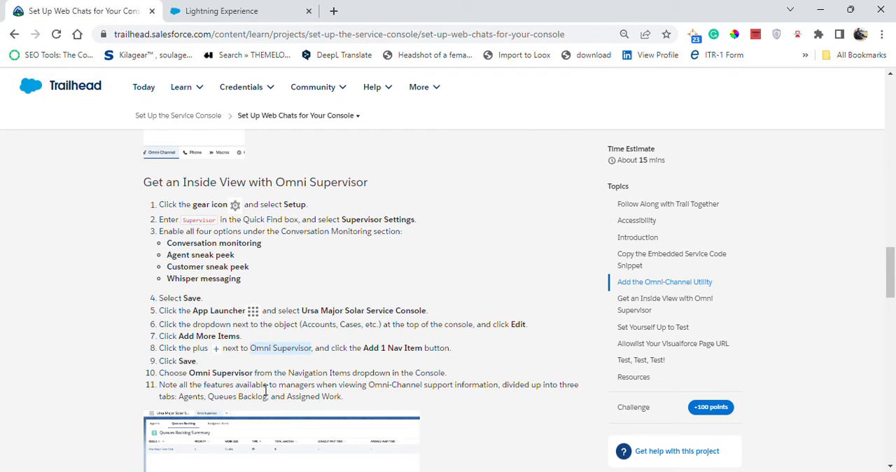
left_click(207, 8)
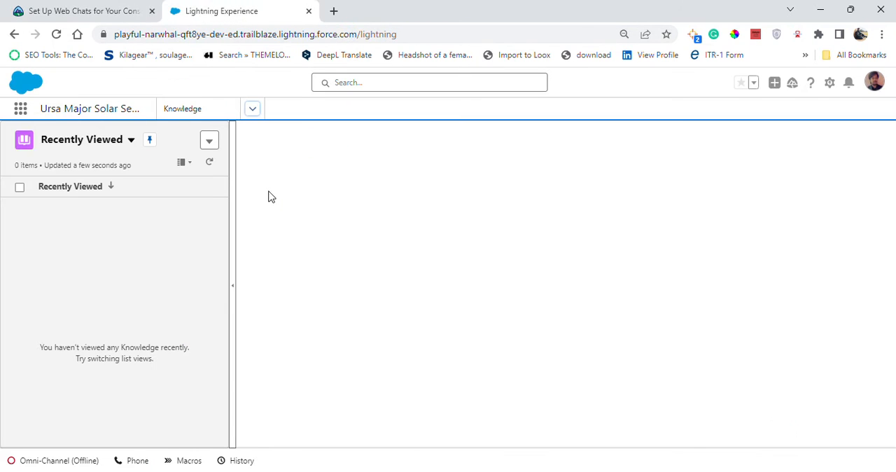
left_click(253, 108)
left_click(210, 204)
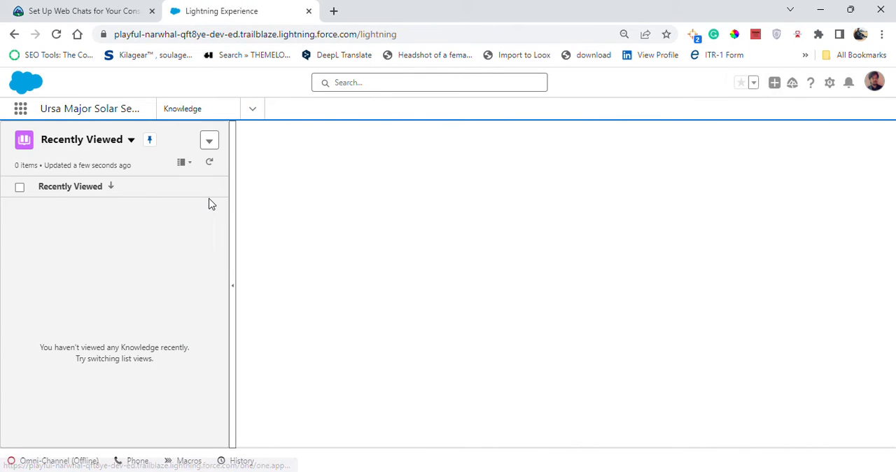
- Read in Trailhead which Omni Supervisor features to review and return to the Omni Supervisor page
left_click(122, 7)
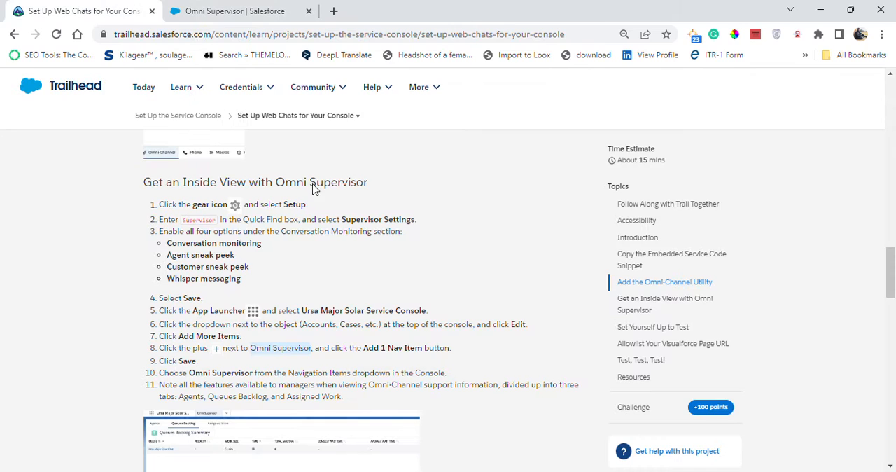
scroll(297, 335, "down", 1)
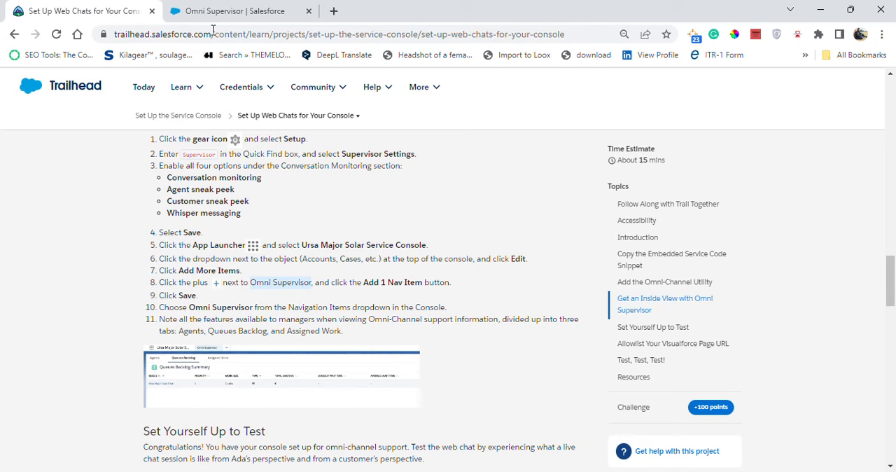
left_click(231, 9)
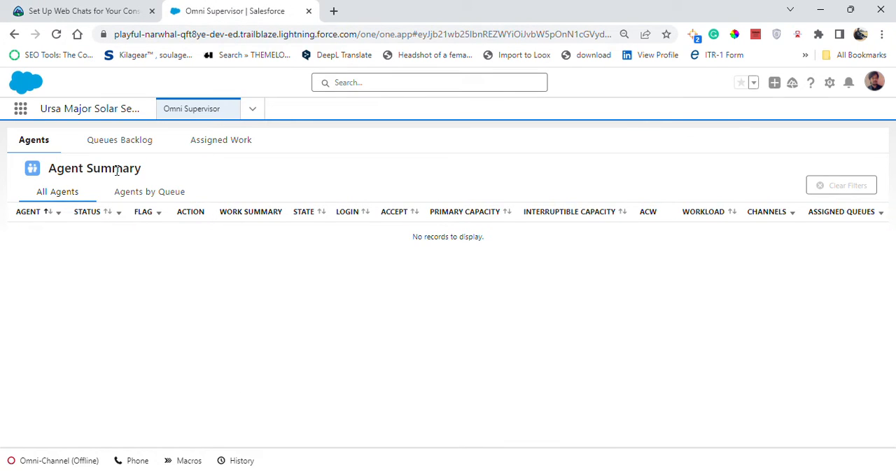
- Review the Queues Backlog summary and read the remaining Trailhead instructions, from Set Yourself Up to Test through Test, Test, Test!
left_click(132, 144)
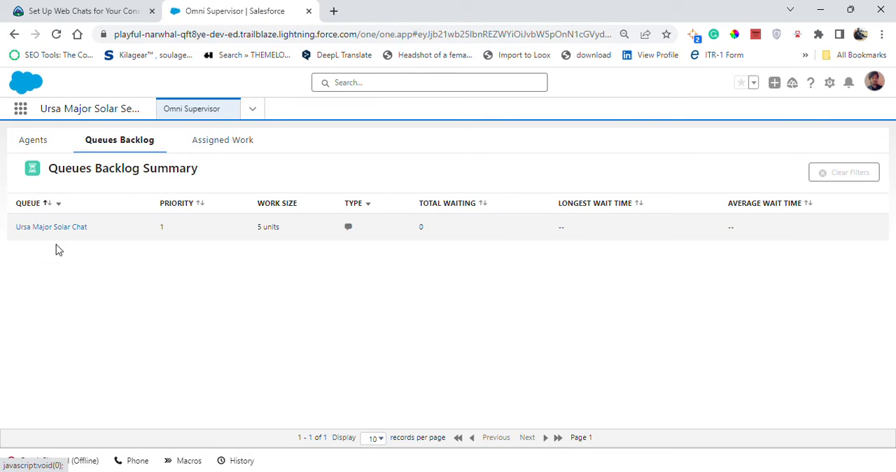
left_click(81, 8)
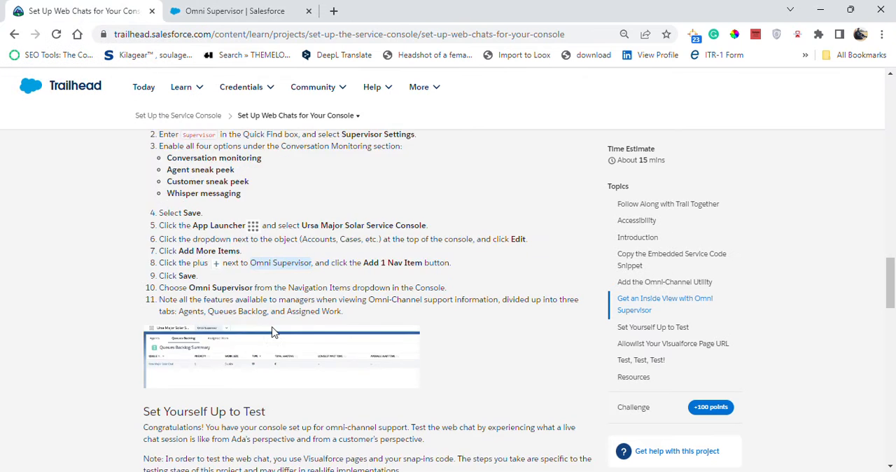
scroll(273, 332, "down", 2)
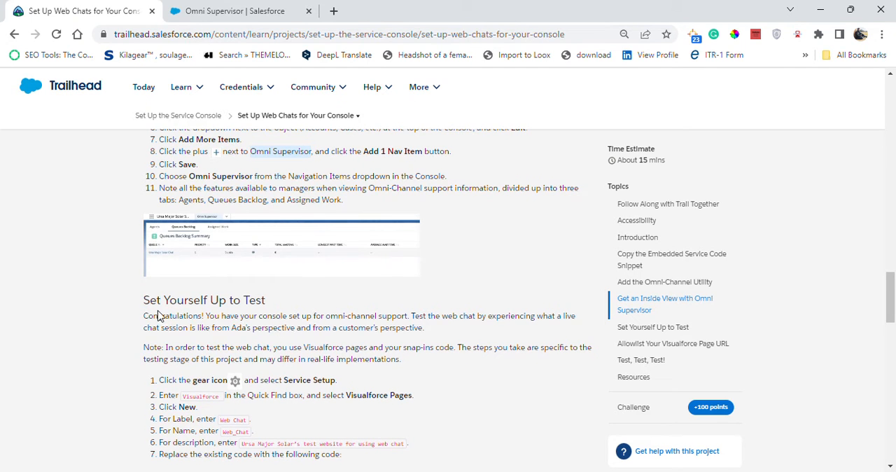
scroll(161, 314, "down", 1)
scroll(237, 288, "down", 8)
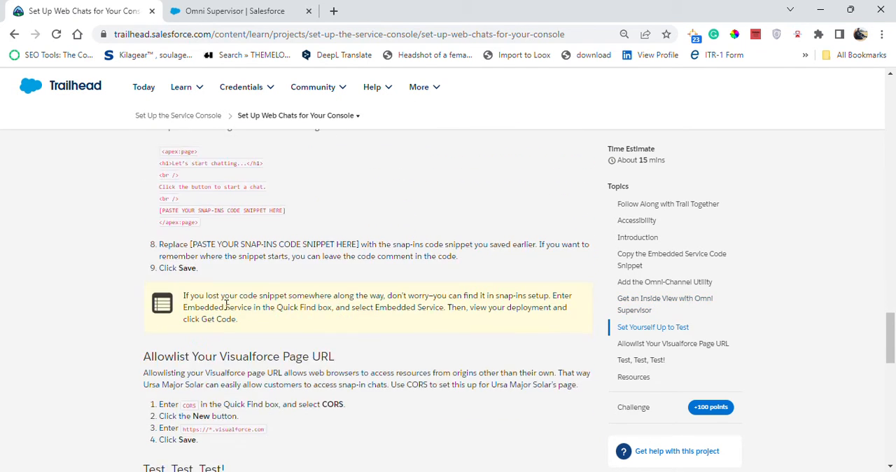
scroll(198, 232, "up", 5)
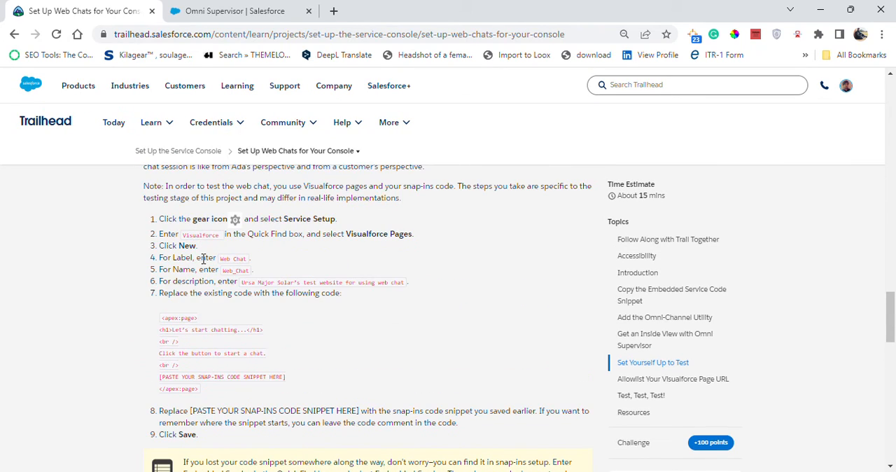
scroll(183, 329, "up", 1)
scroll(185, 340, "down", 12)
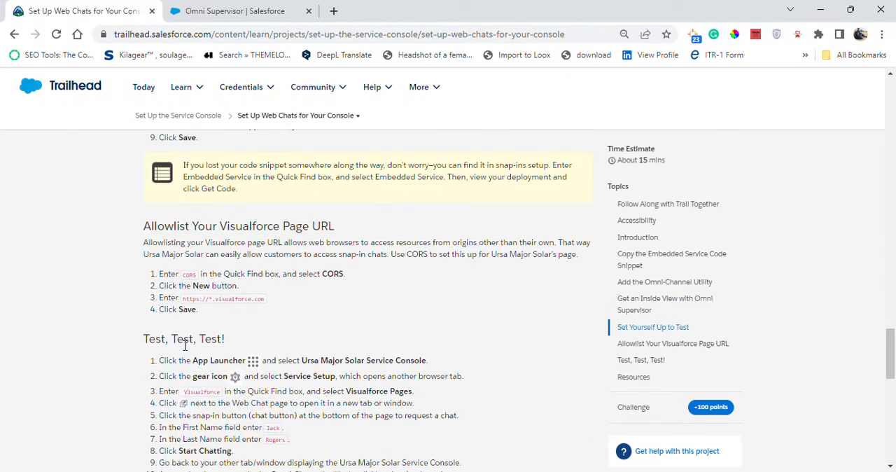
scroll(184, 346, "up", 10)
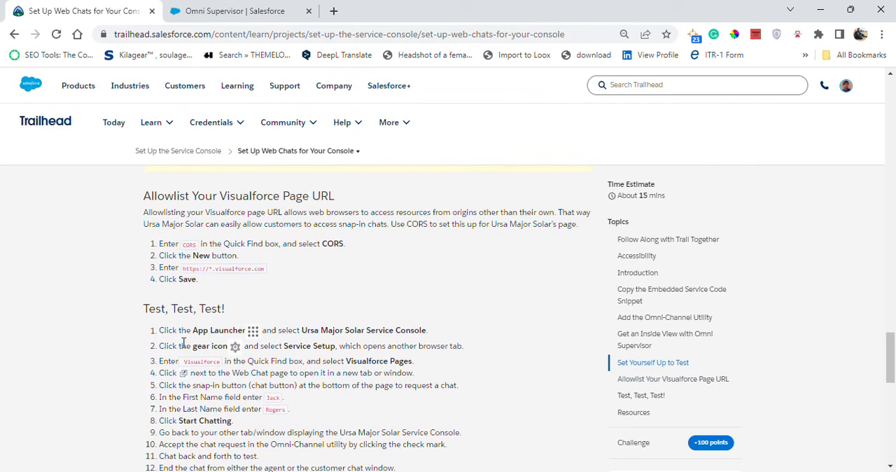
scroll(184, 337, "up", 4)
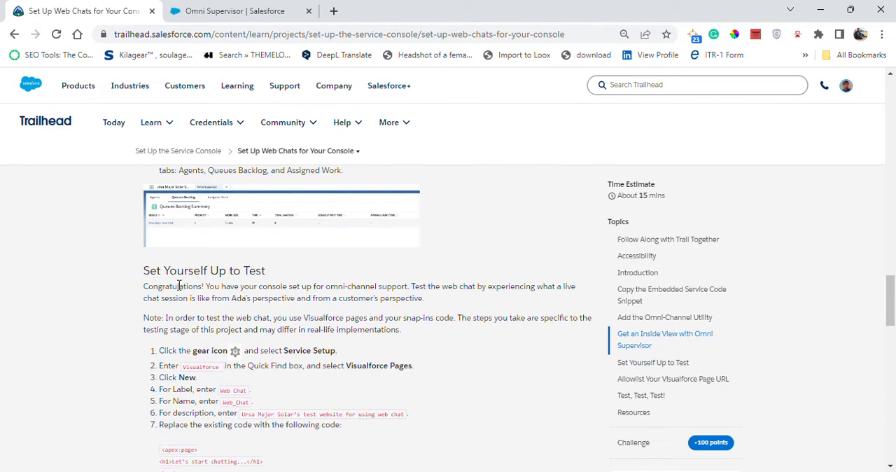
left_click_drag(144, 272, 275, 279)
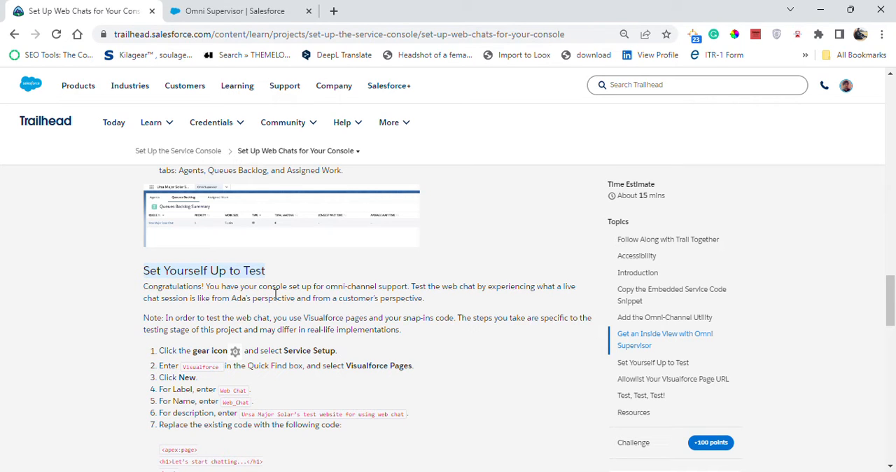
scroll(258, 354, "down", 1)
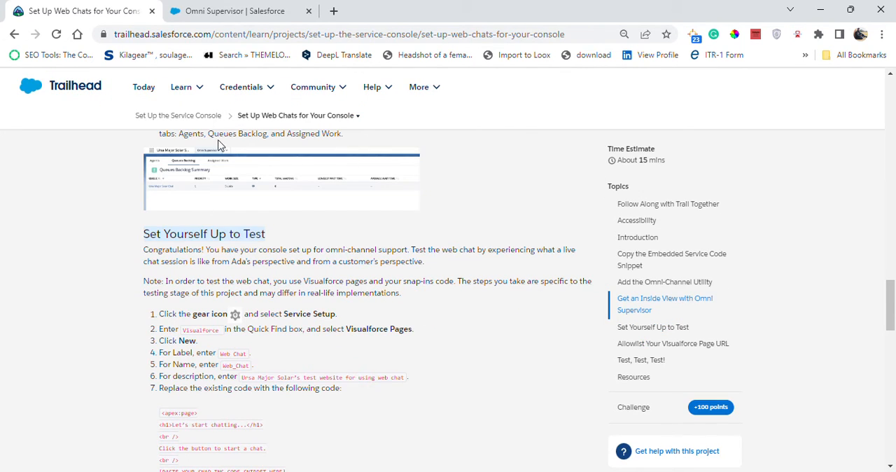
- Following the first test setup instruction in Trailhead, open Service Setup from the console and close the Omni Supervisor browser tab
left_click(259, 8)
left_click(830, 84)
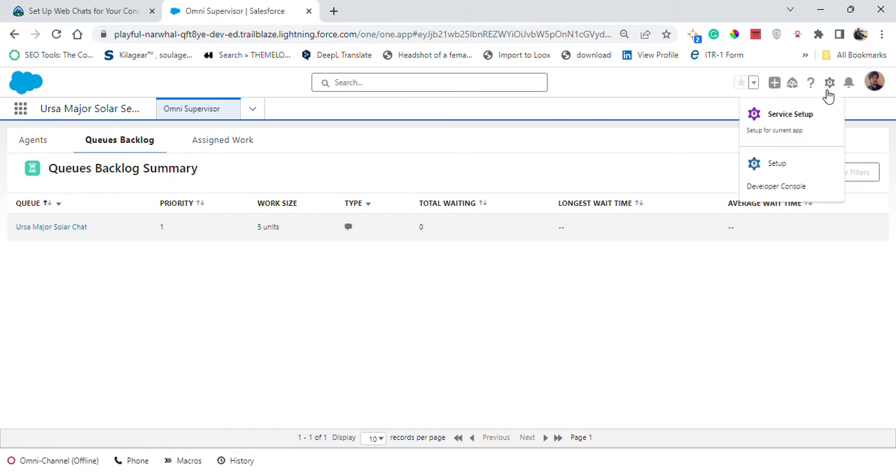
left_click(56, 10)
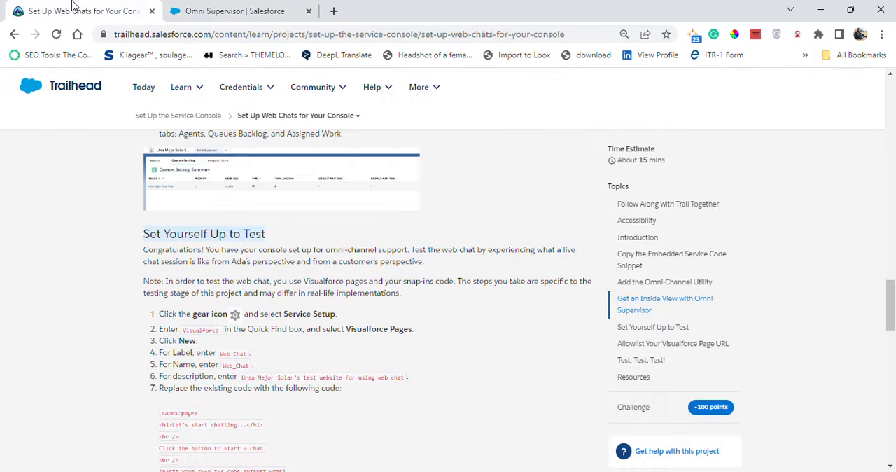
left_click(280, 9)
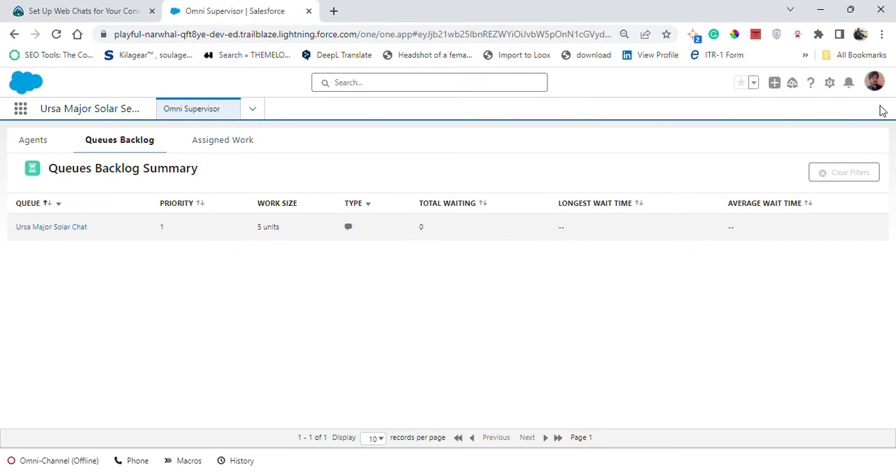
left_click(830, 83)
left_click(809, 121)
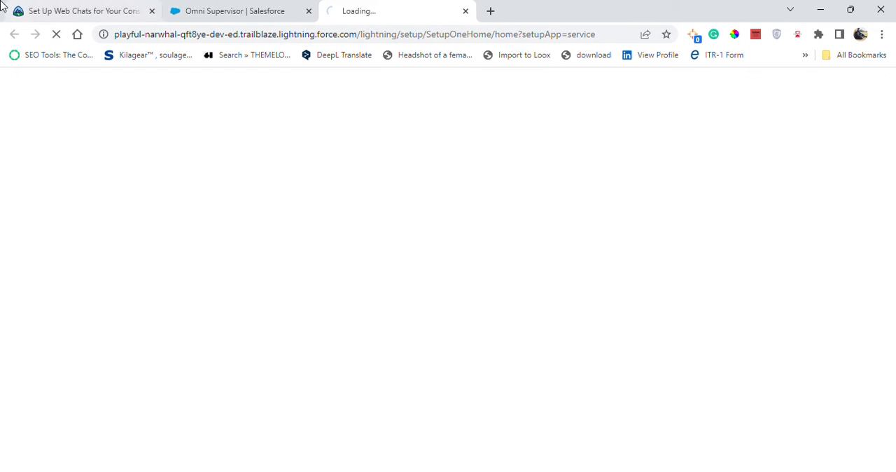
left_click(310, 13)
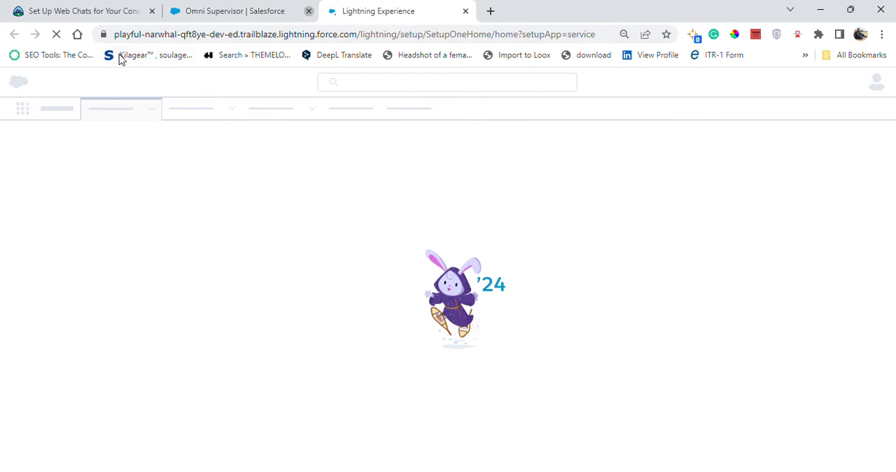
- Copy "Visualforce" from Trailhead, search for it in Service Setup and open Visualforce Pages
left_click(49, 6)
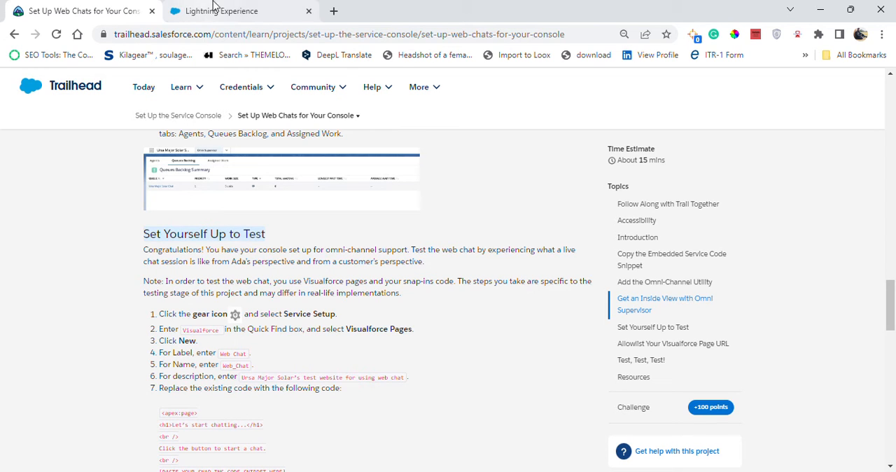
left_click_drag(184, 331, 219, 331)
key("ctrl+c")
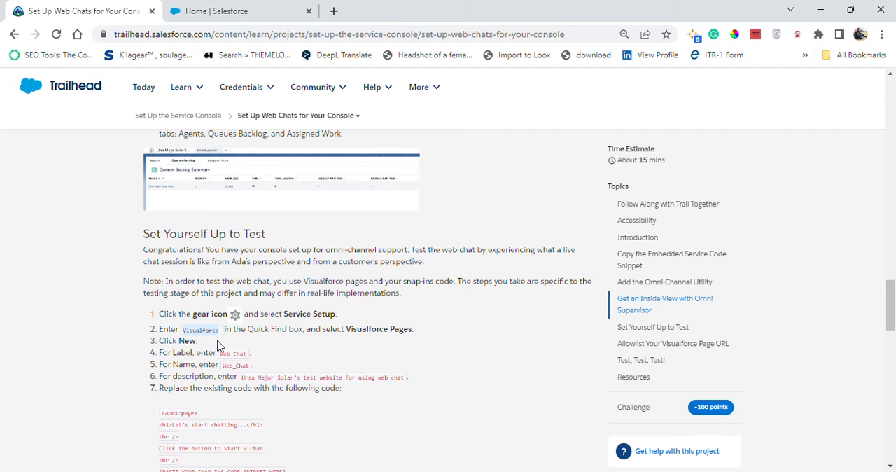
left_click(210, 11)
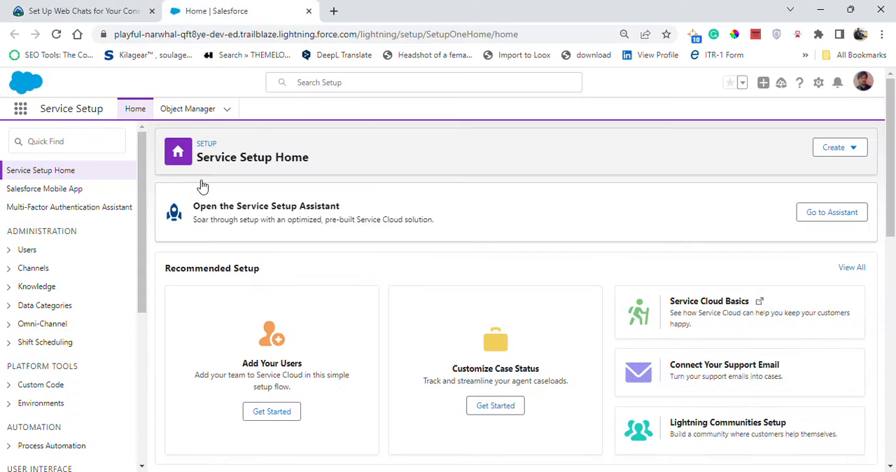
left_click(112, 141)
key("ctrl+v")
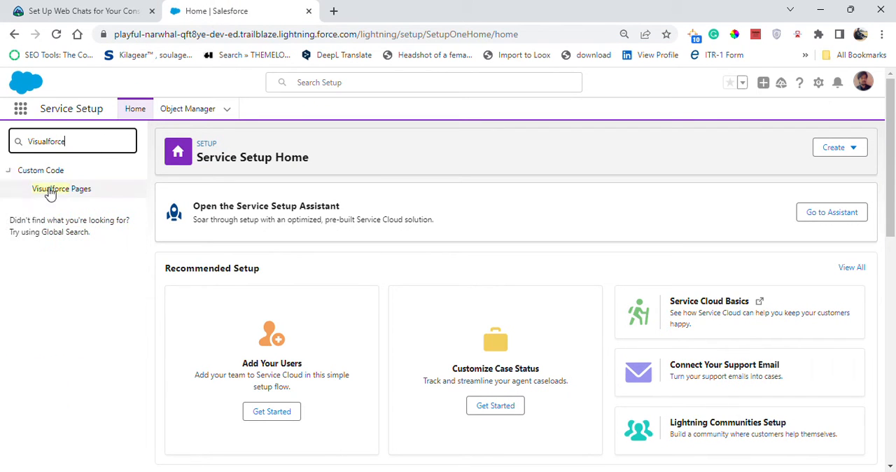
left_click(56, 189)
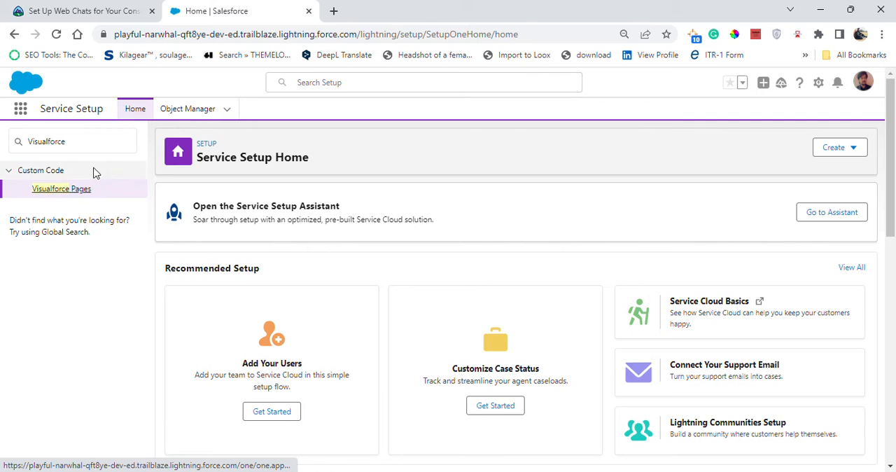
- Check the Trailhead instructions, copy the label text "Web Chat" and start a new Visualforce page
left_click(45, 7)
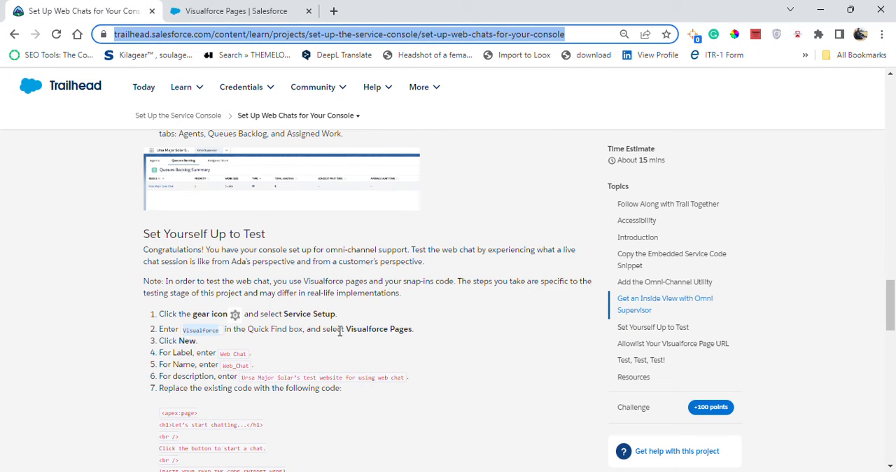
left_click(210, 9)
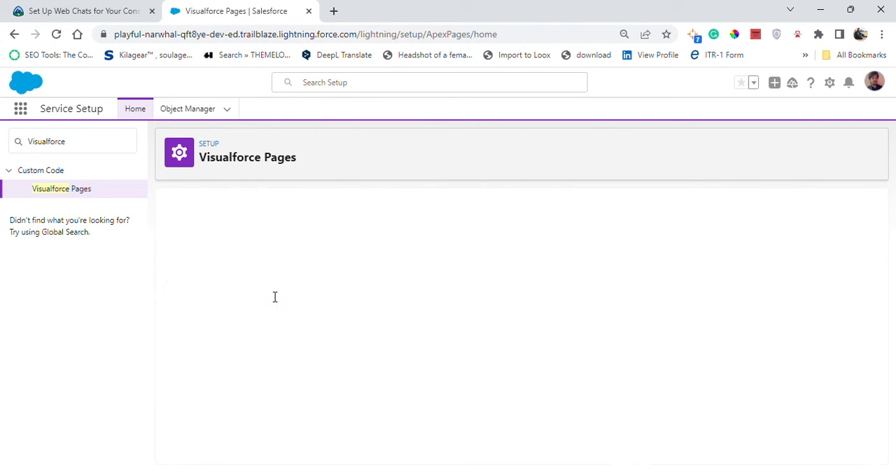
left_click(116, 7)
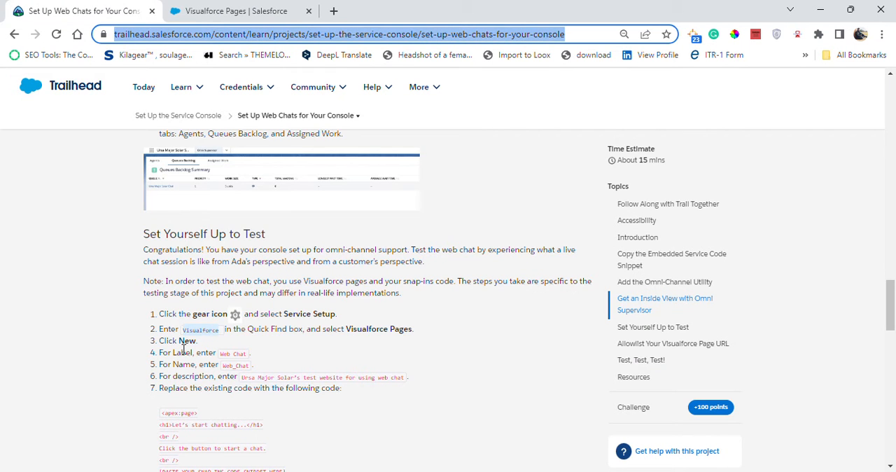
left_click_drag(222, 352, 244, 354)
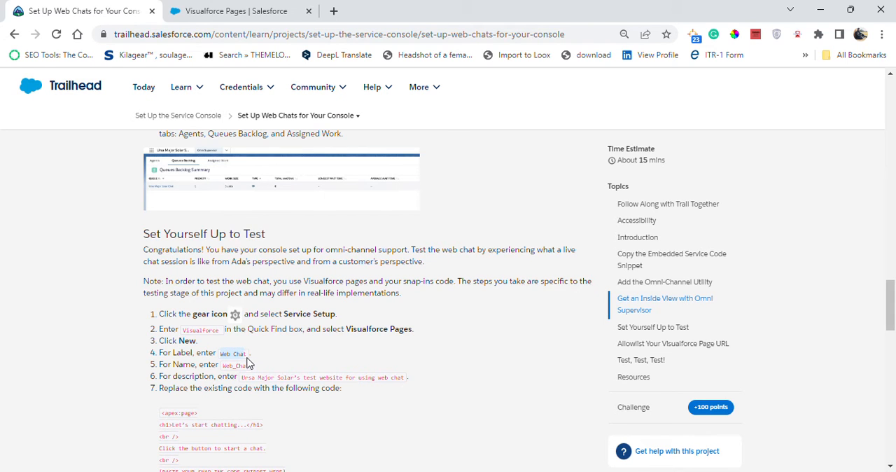
left_click(208, 10)
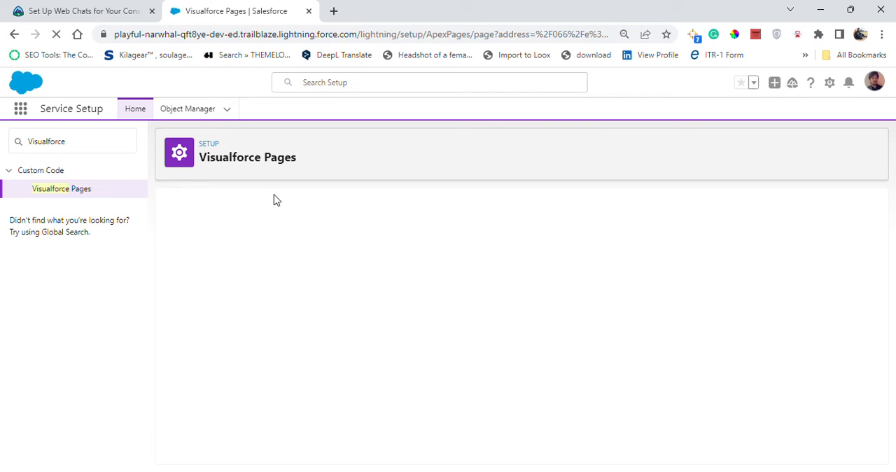
- Copy "Web Chat" from Trailhead again and enter it as the new Visualforce page's label, letting the name fill in from it
left_click(117, 8)
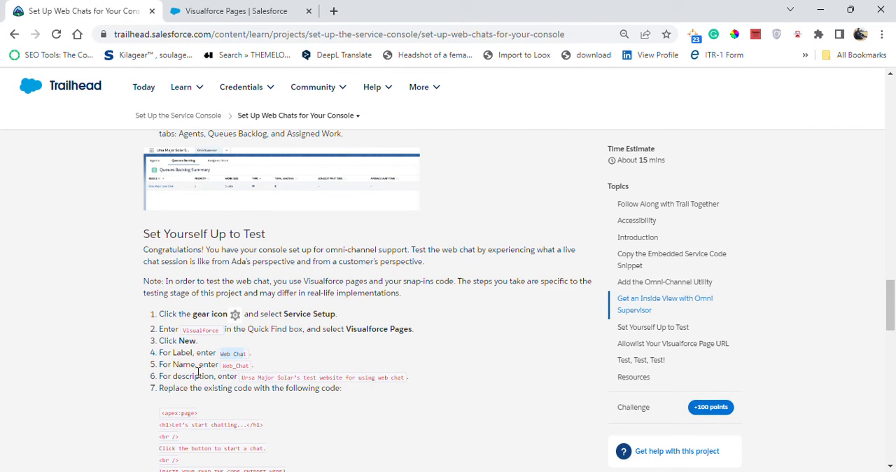
left_click(225, 362)
left_click_drag(223, 355, 236, 356)
left_click(212, 10)
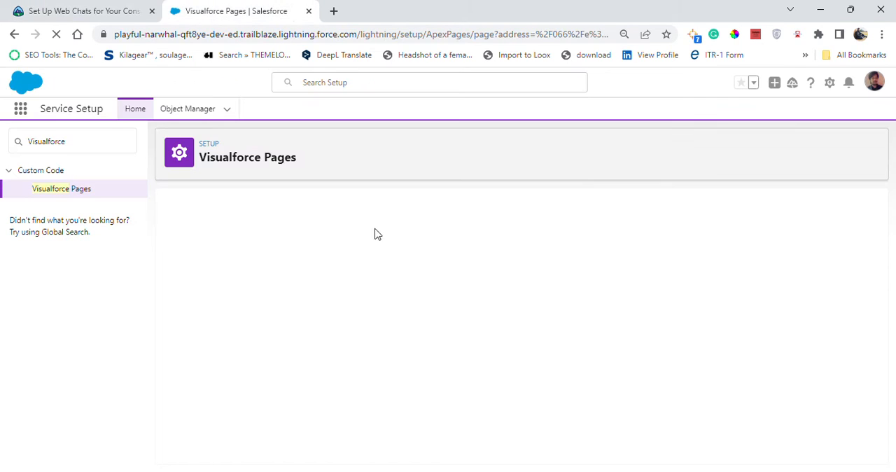
left_click(333, 272)
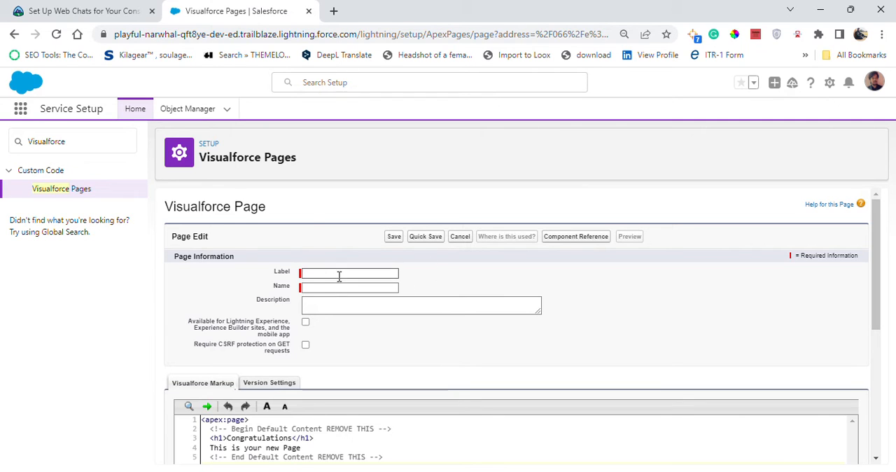
type("Web Chat")
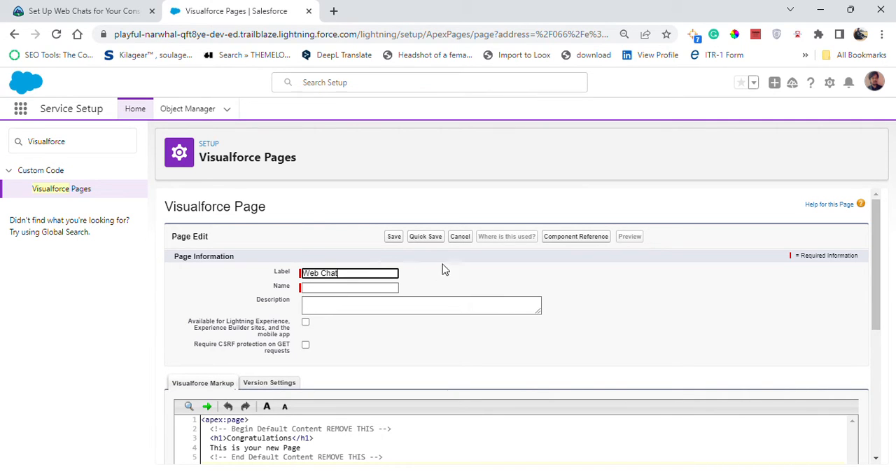
left_click(448, 271)
- Copy the description "Ursa Major Solar's test website for using web chat" from Trailhead into the Visualforce page's description
left_click(73, 10)
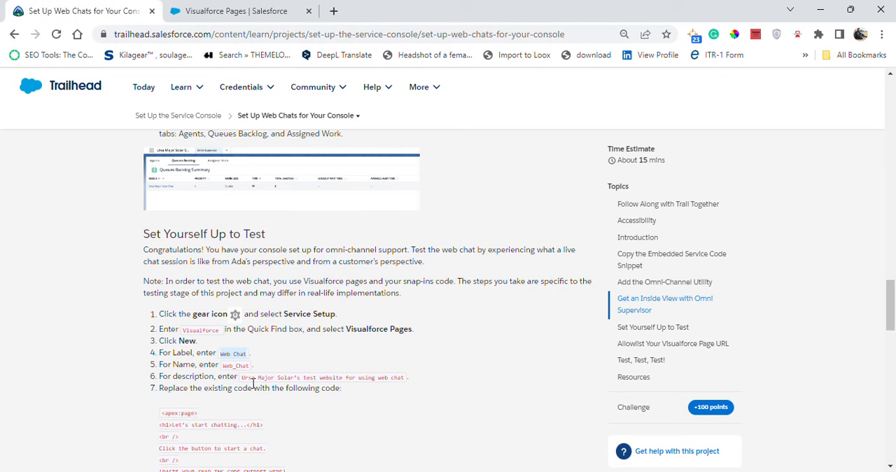
left_click_drag(242, 377, 408, 381)
key("ctrl+c")
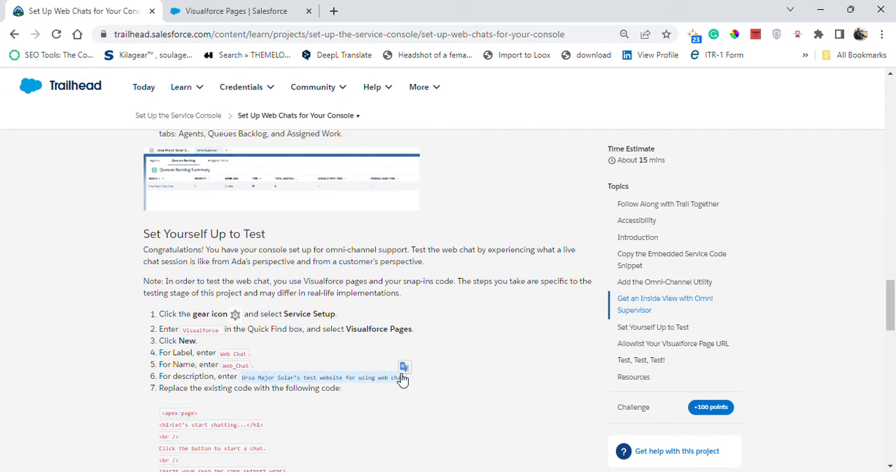
left_click(236, 11)
left_click(346, 302)
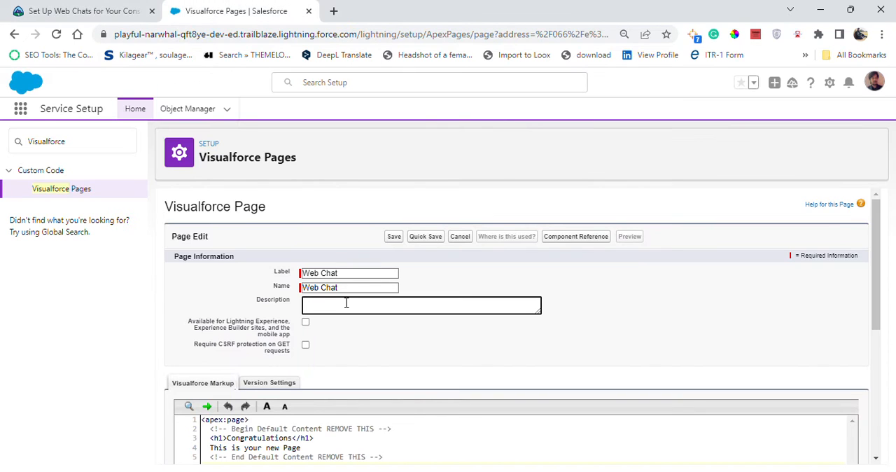
key("ctrl+v")
- Review the Trailhead code template and its snap-ins placeholder instruction, comparing them with the Visualforce page's default markup
left_click(124, 9)
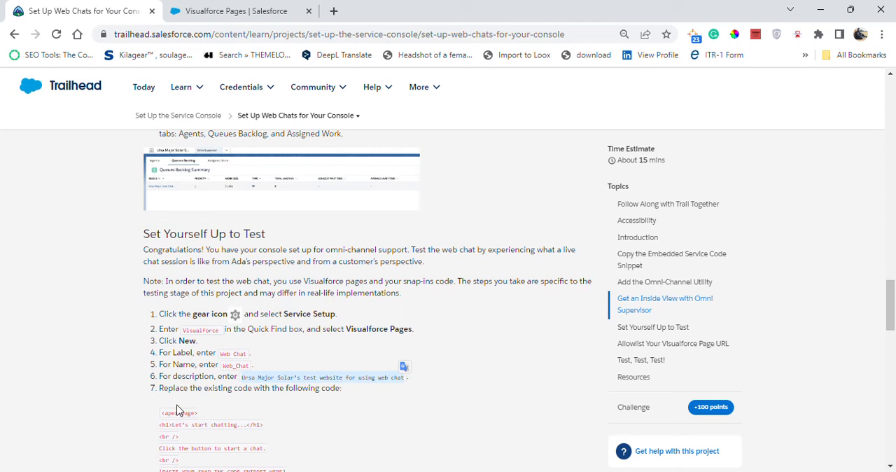
scroll(177, 410, "down", 3)
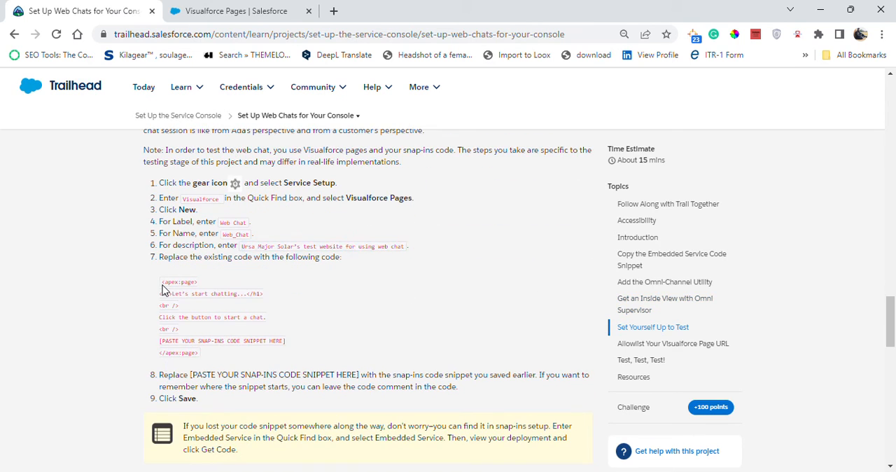
left_click_drag(162, 284, 211, 357)
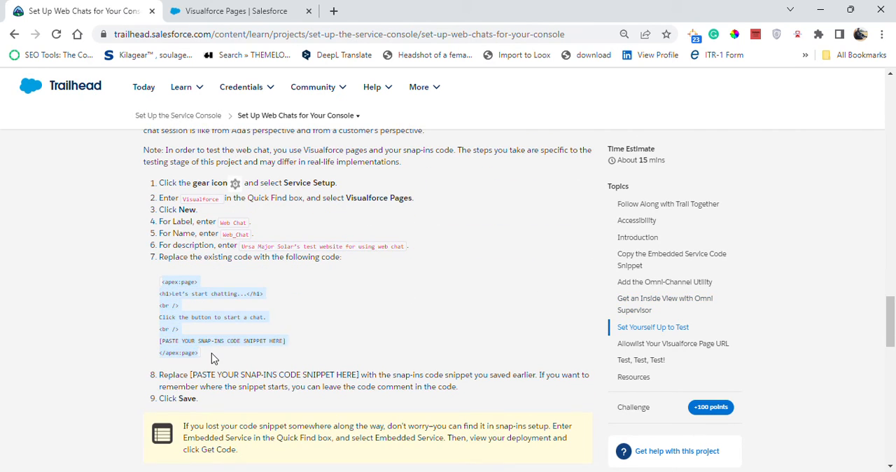
left_click(257, 11)
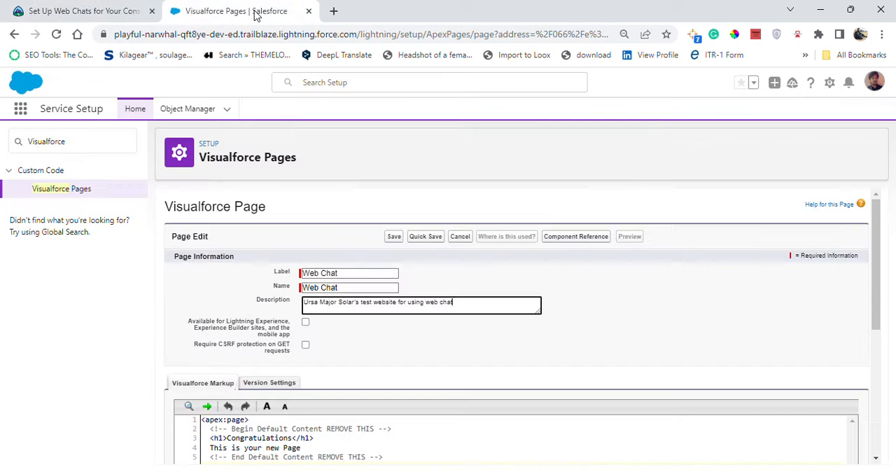
scroll(328, 435, "down", 2)
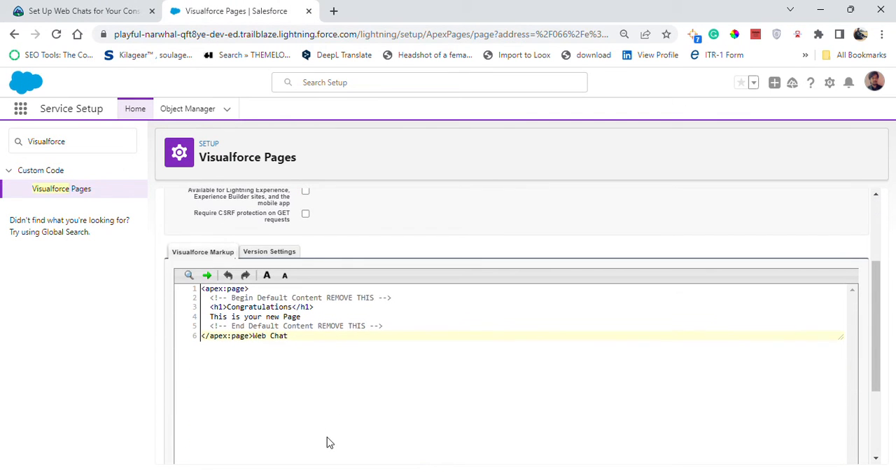
left_click(138, 9)
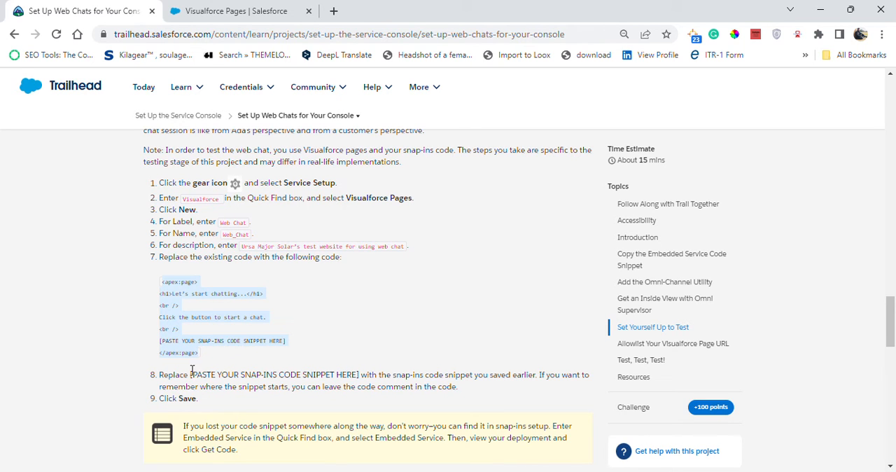
left_click(230, 9)
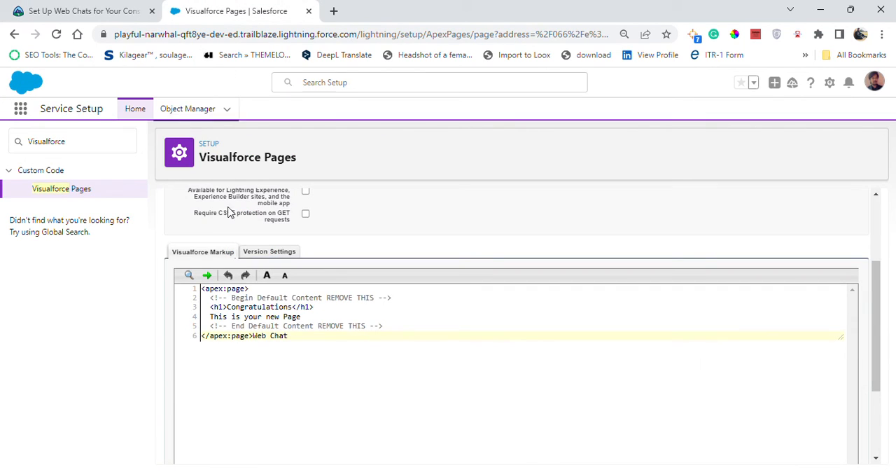
left_click(140, 9)
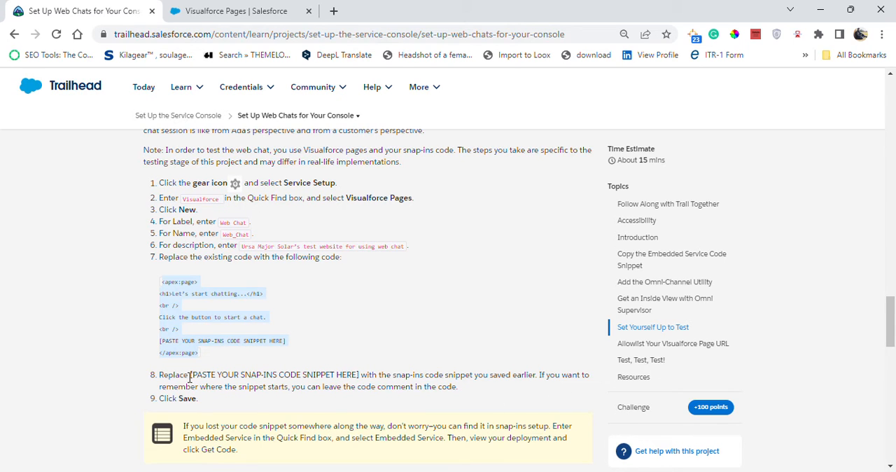
left_click_drag(160, 375, 457, 383)
left_click(463, 387)
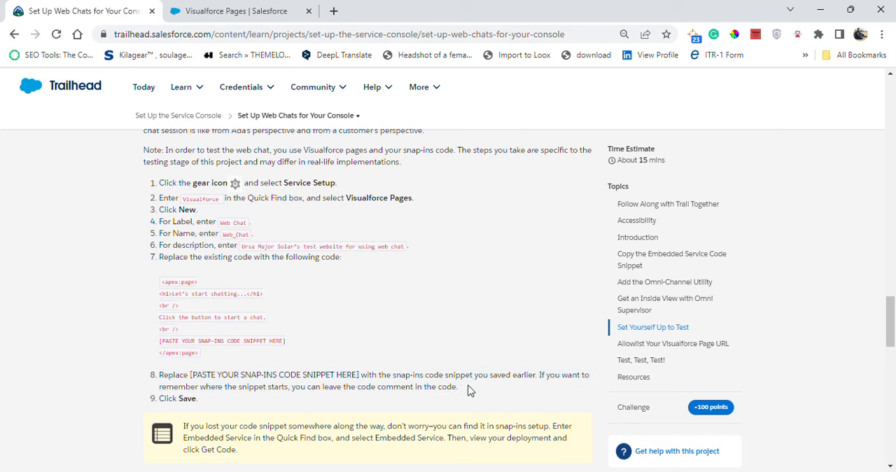
- Switch to Notepad, copy the entire saved embedded service snippet, and replace the Visualforce page's default markup with it
key("alt+Tab")
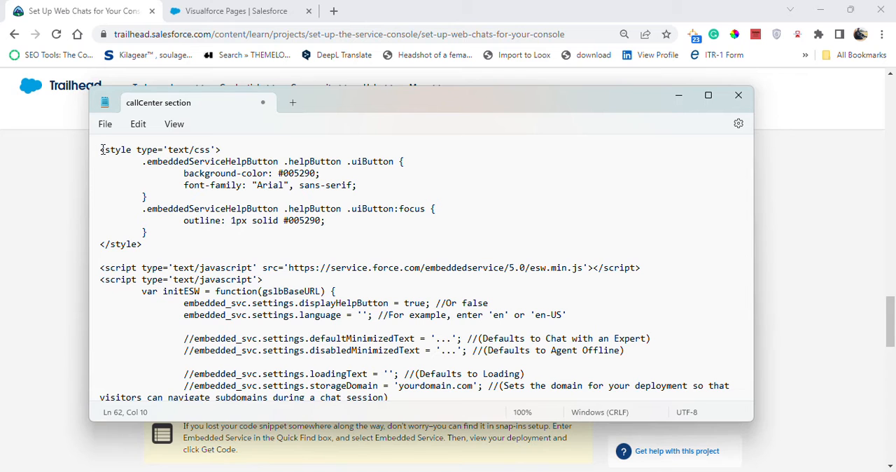
left_click_drag(102, 149, 385, 432)
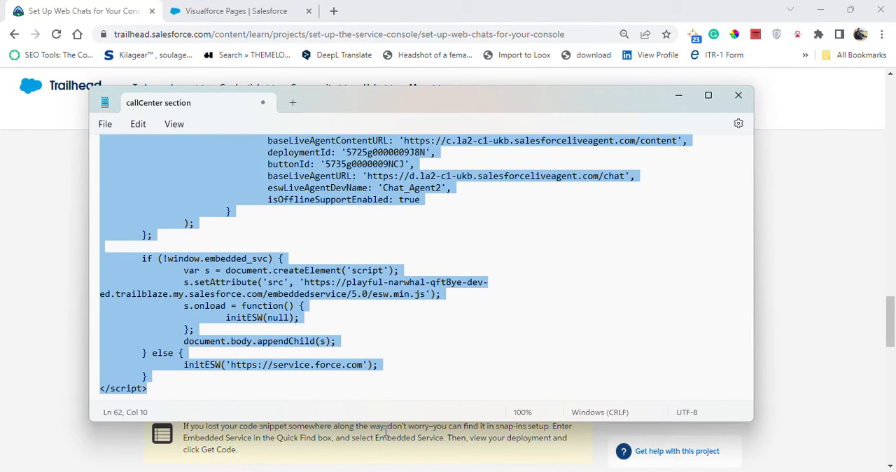
left_click(678, 95)
left_click(238, 7)
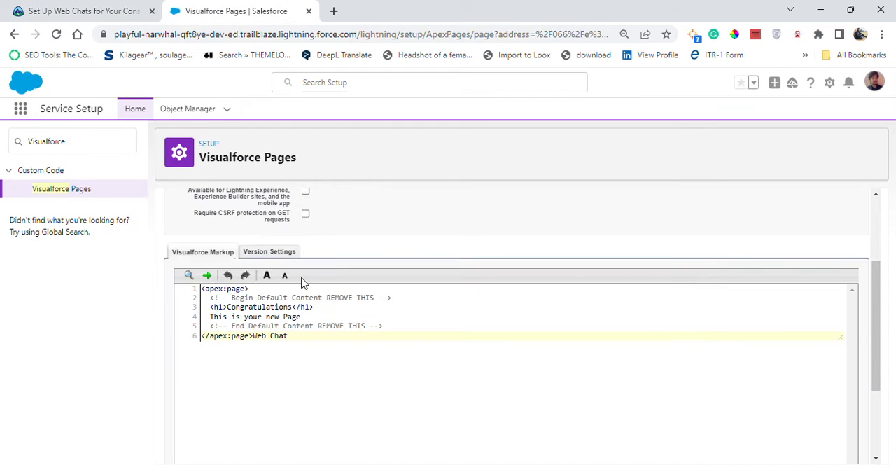
left_click_drag(318, 334, 166, 276)
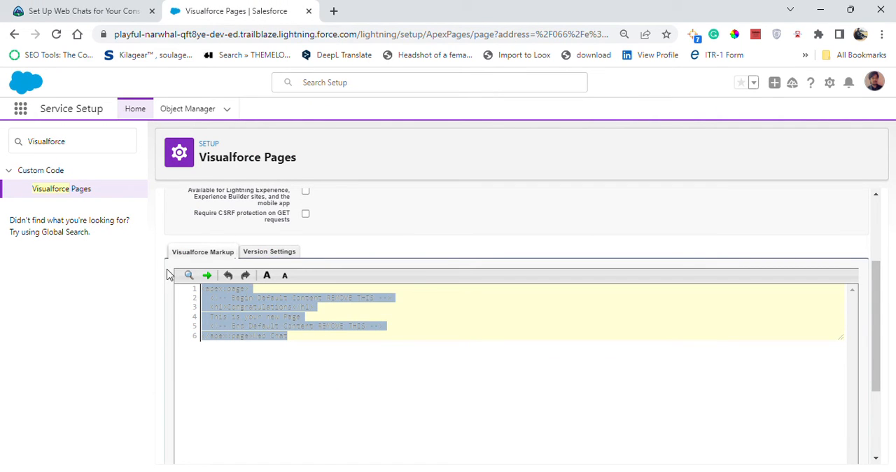
key("ctrl+v")
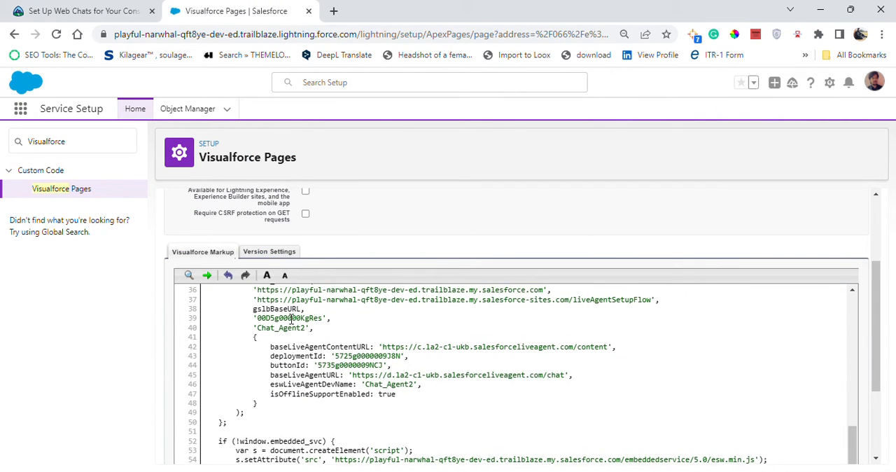
scroll(413, 239, "down", 5)
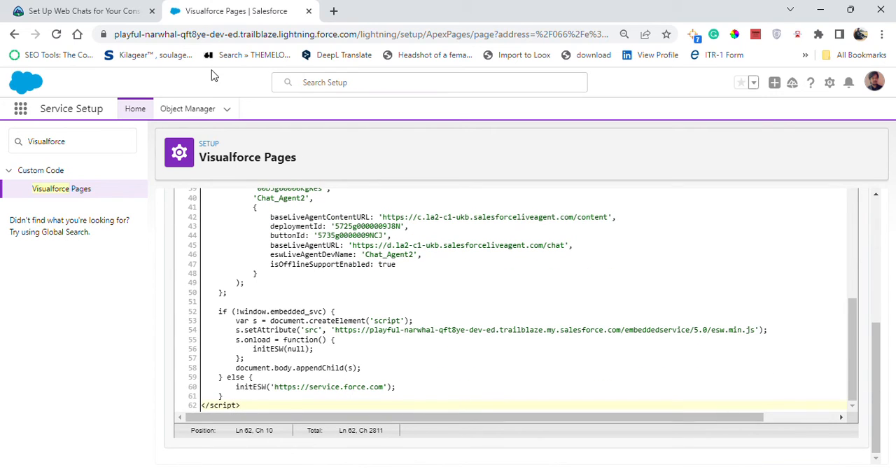
- Recheck the Trailhead instructions and try to save the Visualforce page
left_click(133, 7)
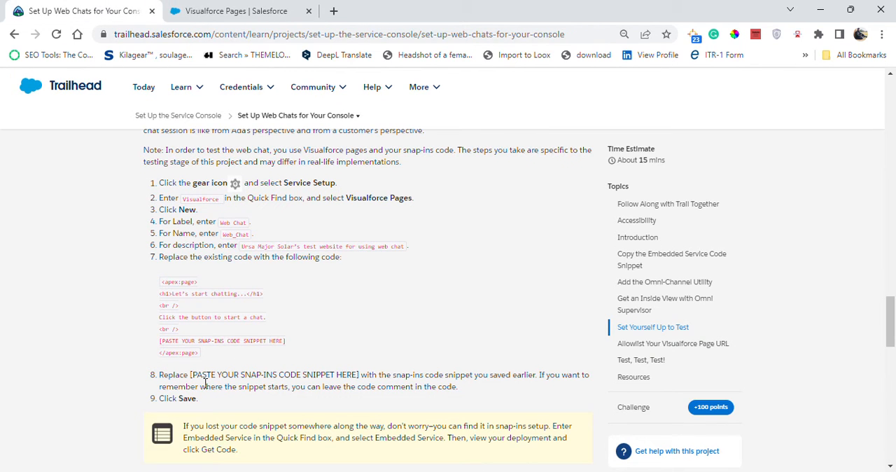
left_click(241, 10)
scroll(557, 258, "up", 5)
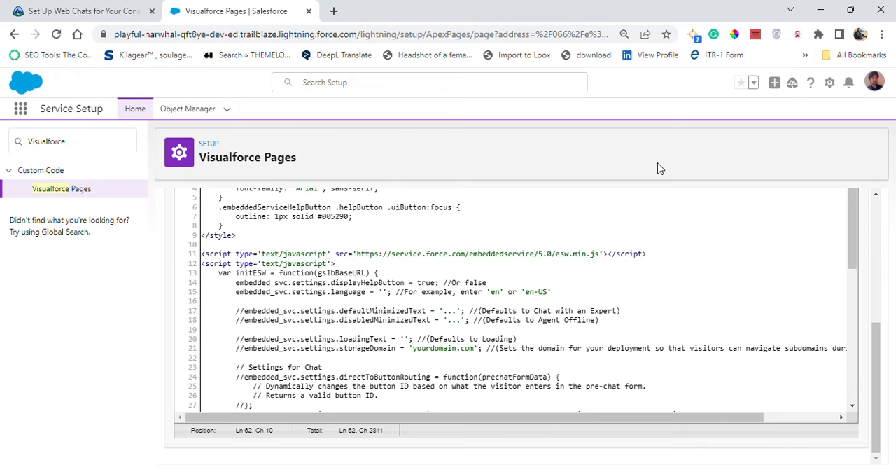
scroll(876, 301, "up", 5)
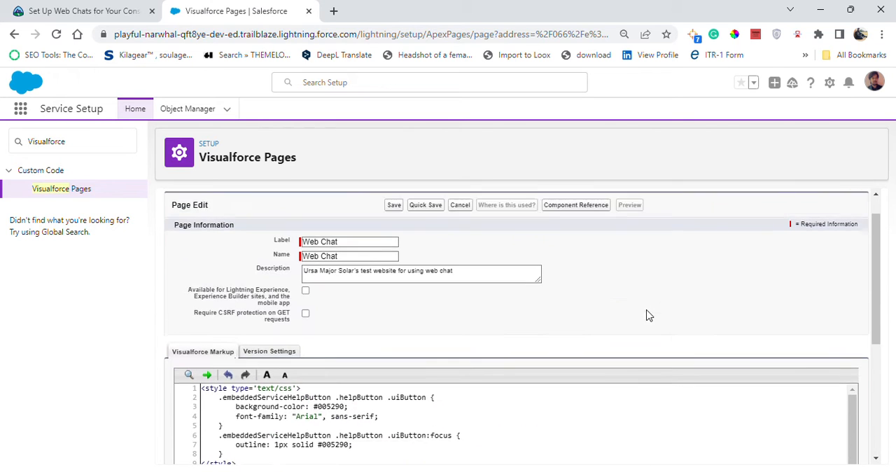
left_click(396, 236)
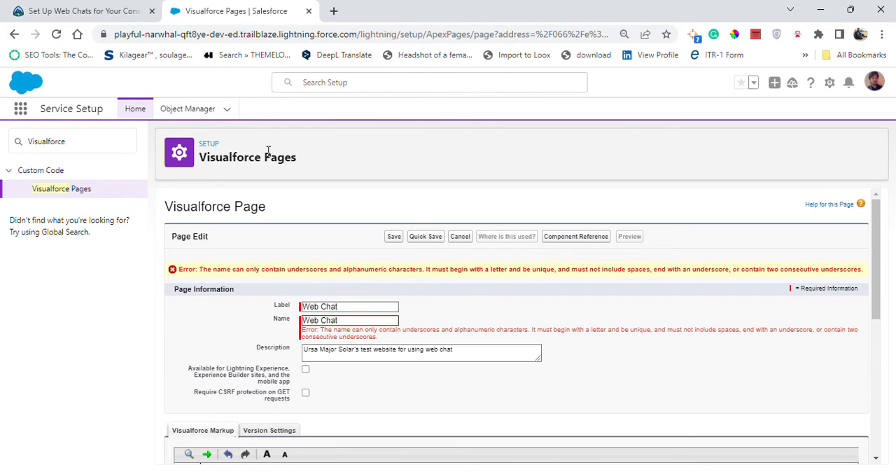
- Replace the Visualforce page's name with "Web_Chat" copied from Trailhead and try saving the page again
triple_click(346, 321)
key("BackSpace")
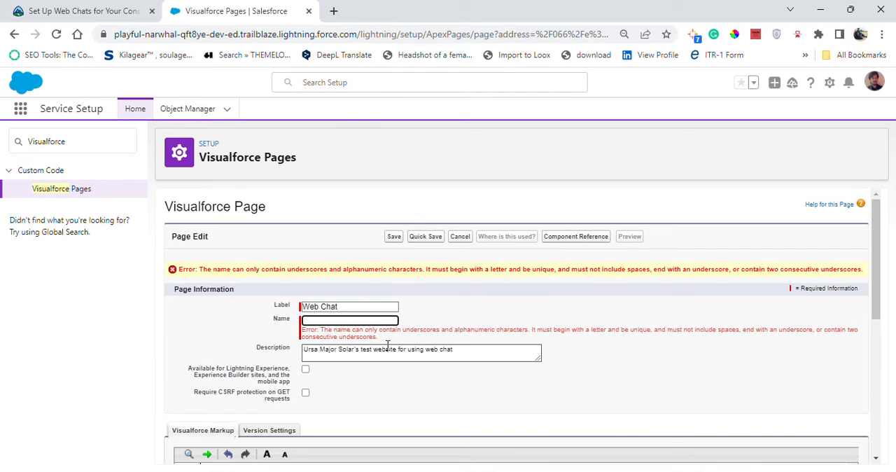
left_click(95, 10)
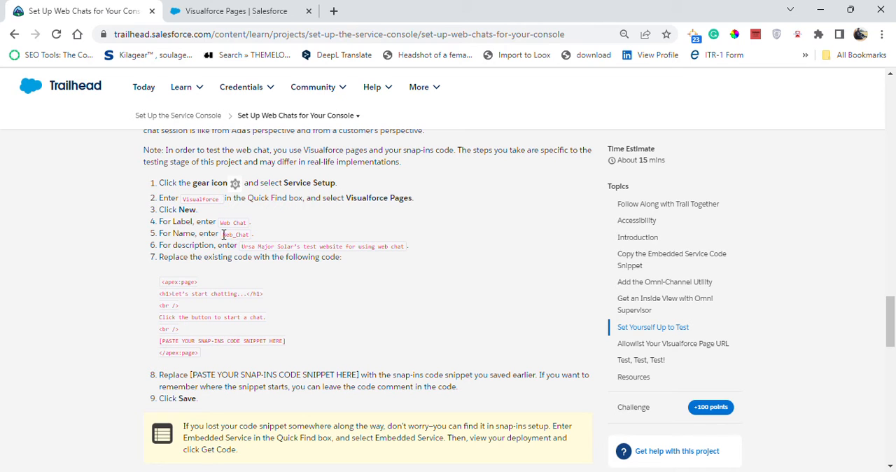
left_click_drag(224, 238, 250, 245)
key("ctrl+c")
key("ctrl+Tab")
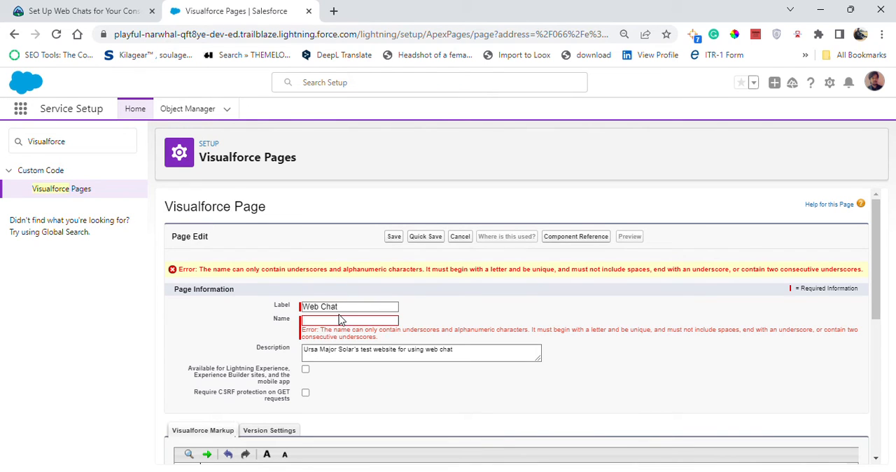
key("ctrl+v")
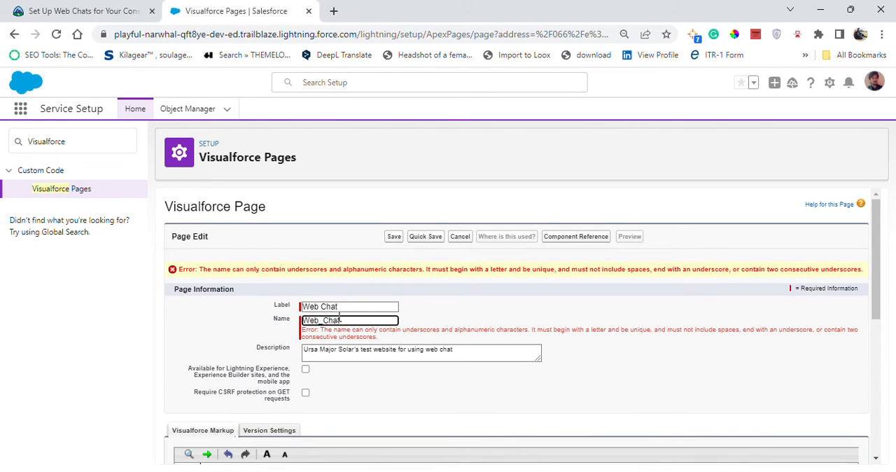
left_click(479, 318)
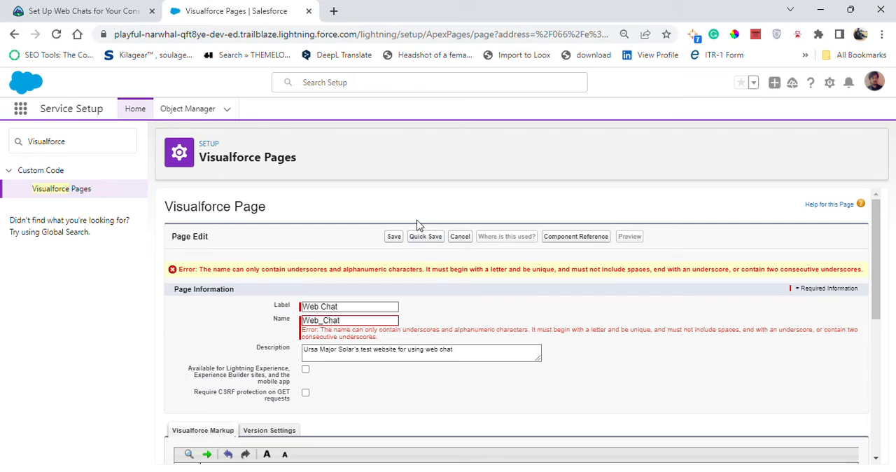
left_click(399, 236)
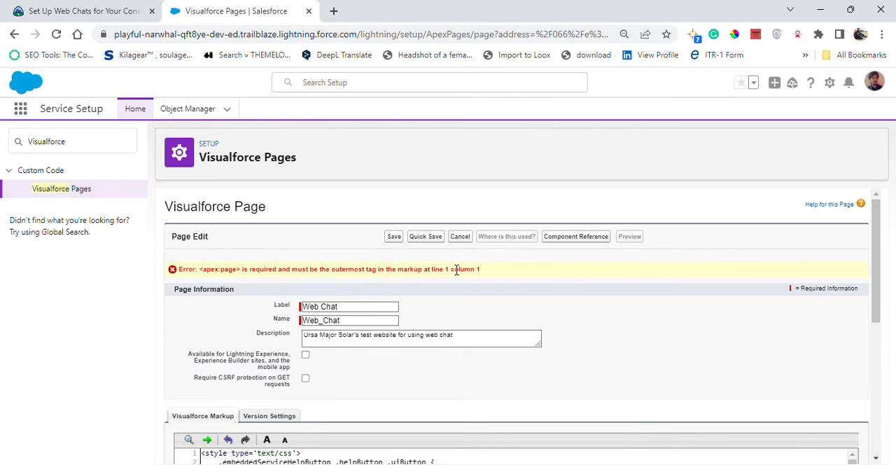
- Look through the pasted markup from start to end to check where the outermost <apex:page> tag belongs
scroll(441, 297, "down", 3)
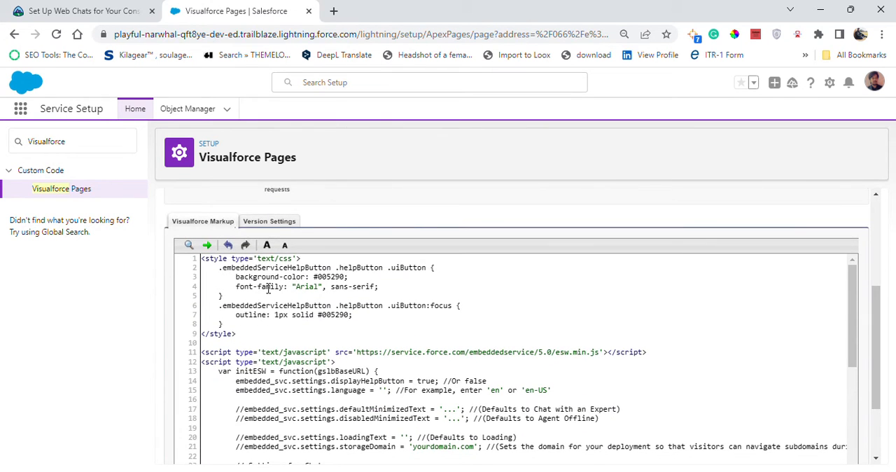
scroll(326, 286, "up", 3)
scroll(305, 363, "down", 8)
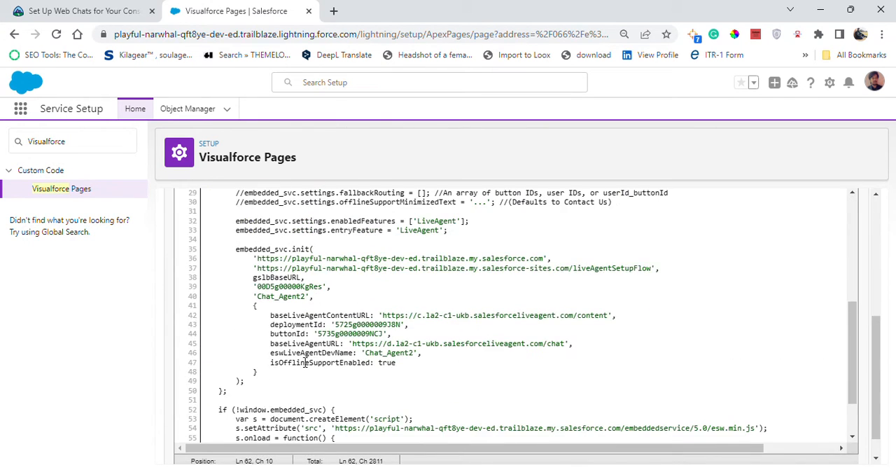
scroll(305, 362, "down", 2)
scroll(304, 360, "up", 10)
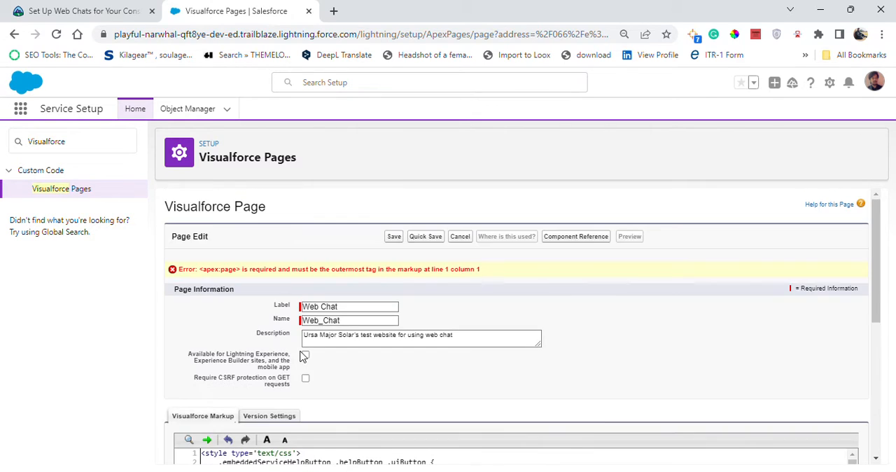
scroll(308, 315, "down", 5)
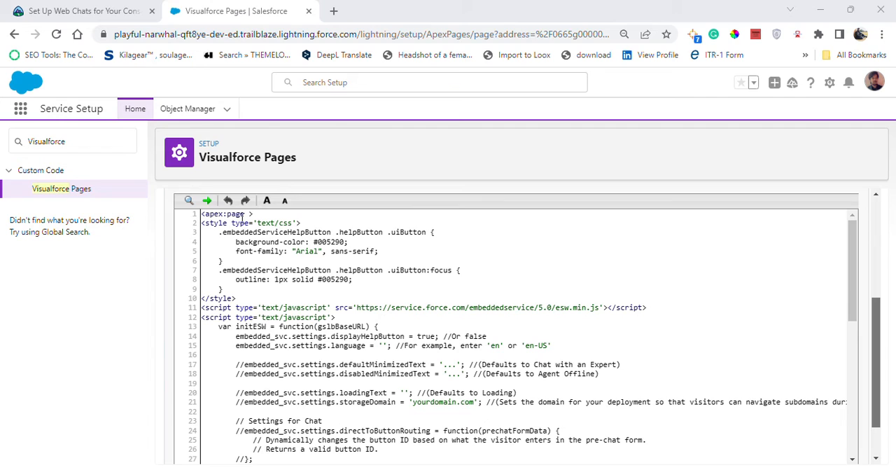
- Check the opening <apex:page> and closing </apex:page> tags around the snippet, and return to the Trailhead instructions
left_click_drag(260, 216, 199, 219)
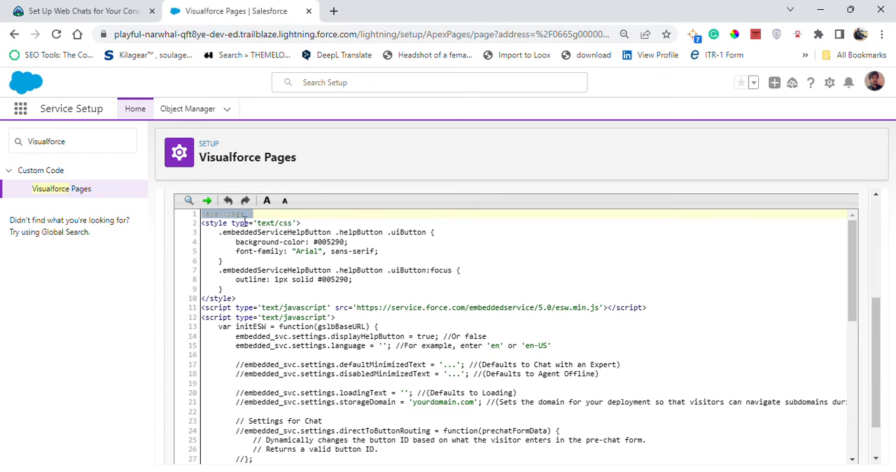
left_click(272, 240)
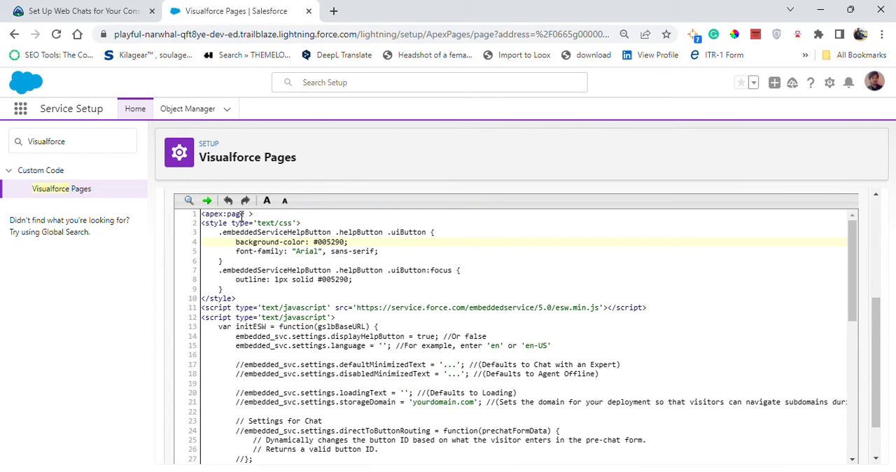
left_click_drag(263, 214, 147, 210)
left_click(462, 261)
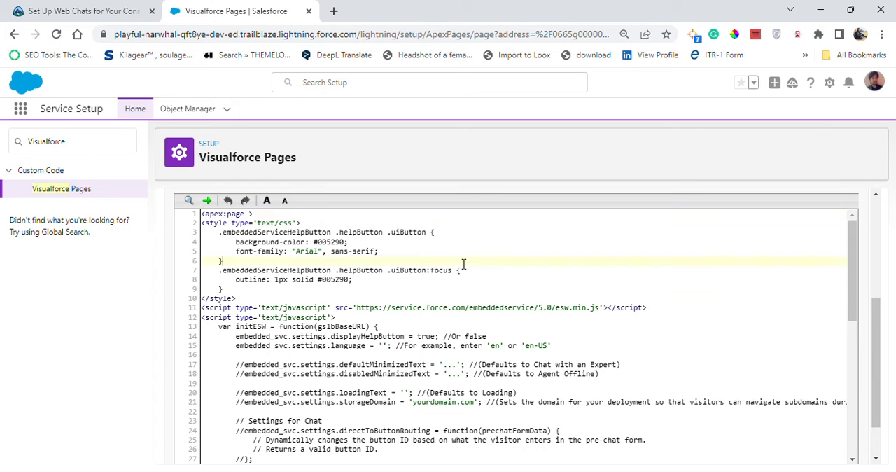
scroll(397, 308, "down", 10)
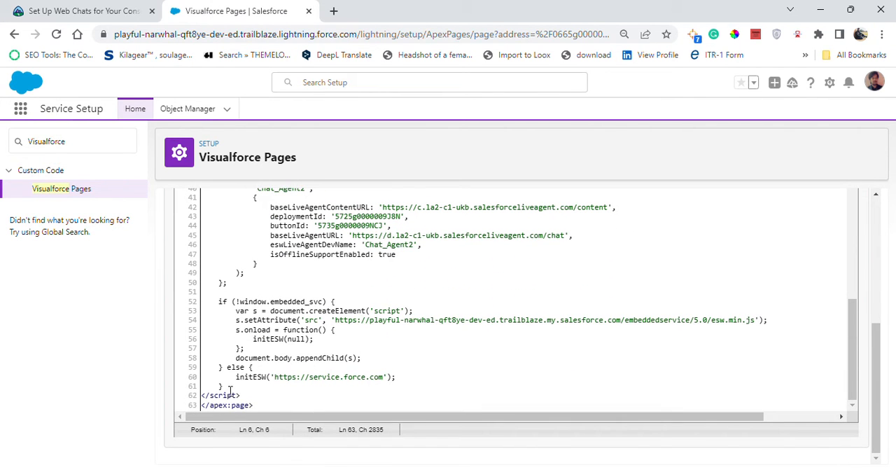
left_click(274, 399)
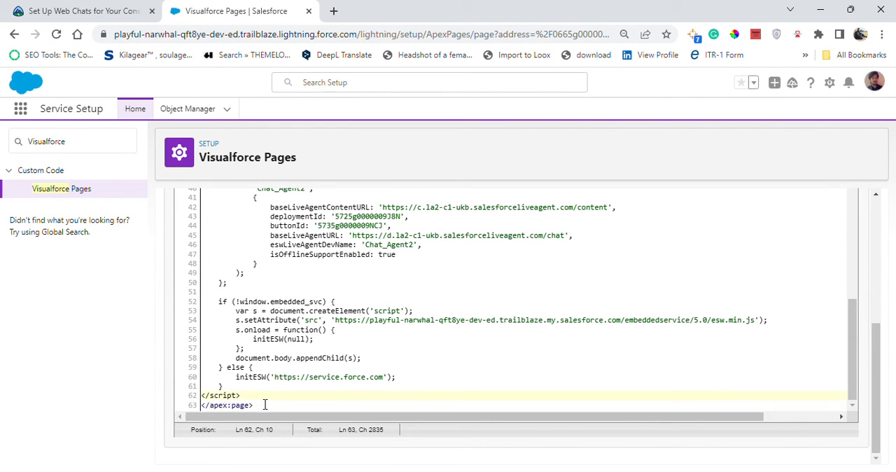
left_click_drag(264, 405, 201, 408)
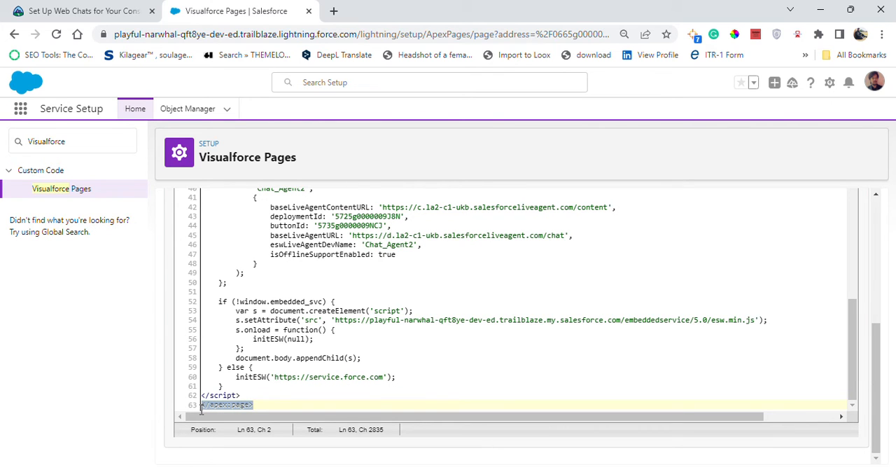
left_click(306, 401)
scroll(452, 344, "up", 15)
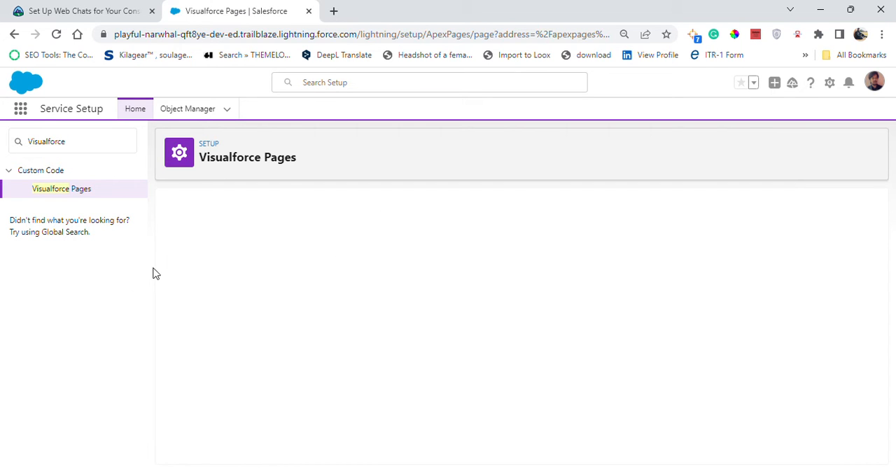
left_click(78, 8)
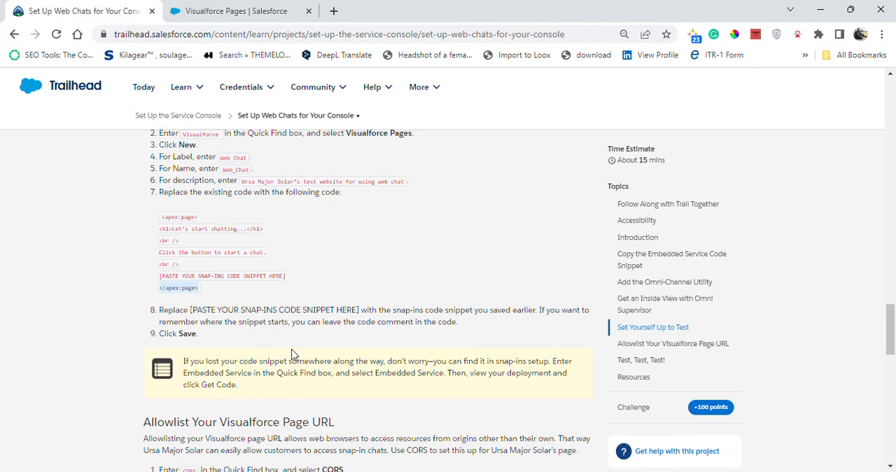
- Read the Trailhead allowlisting instructions, then find and open the CORS settings in Service Setup
scroll(291, 352, "down", 2)
scroll(292, 352, "down", 1)
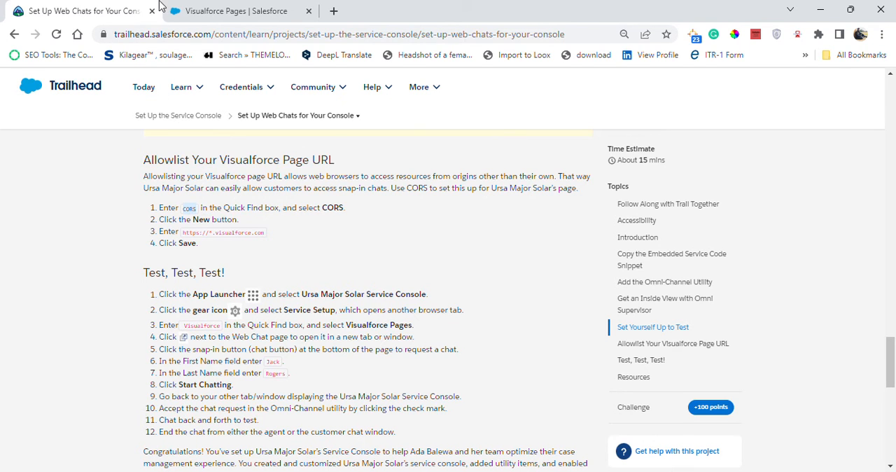
left_click(195, 10)
left_click(70, 141)
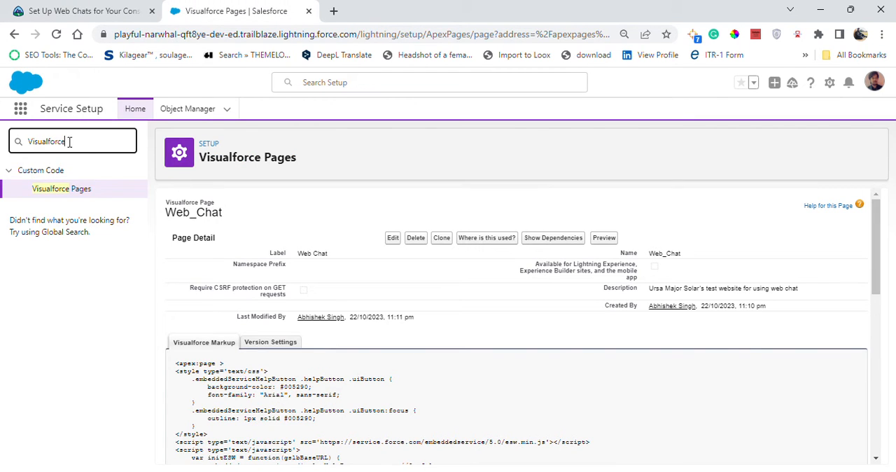
left_click_drag(70, 142, 24, 132)
type("CORS")
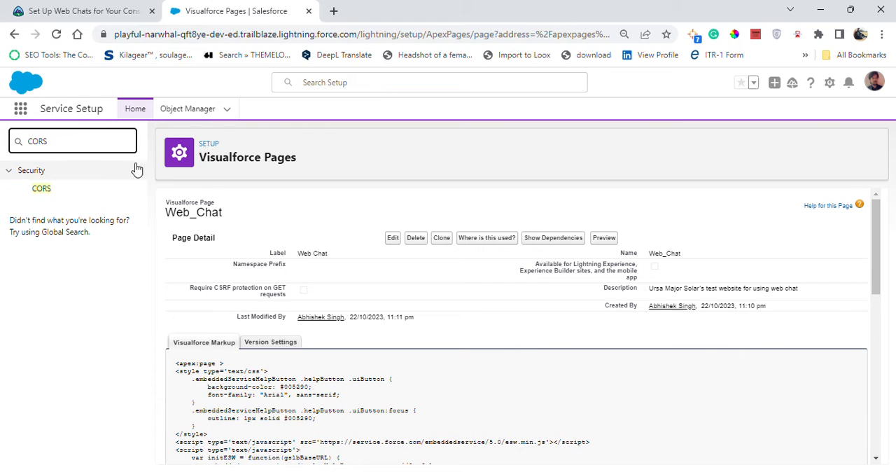
left_click(36, 190)
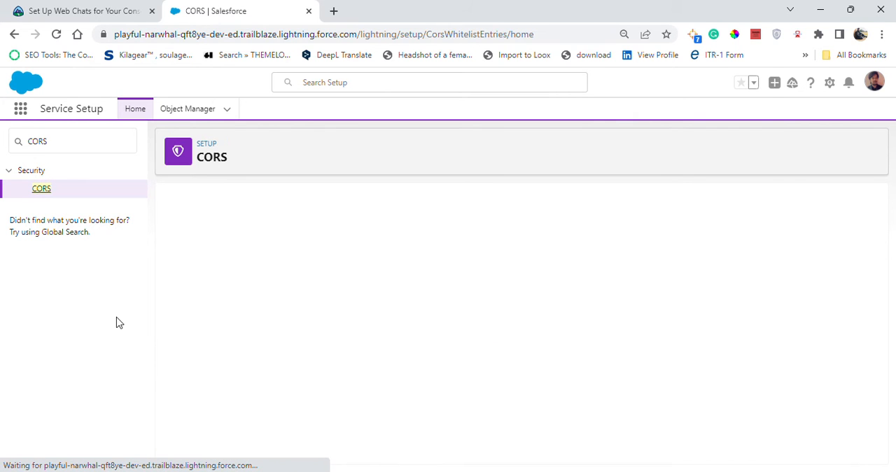
left_click(99, 8)
left_click(212, 9)
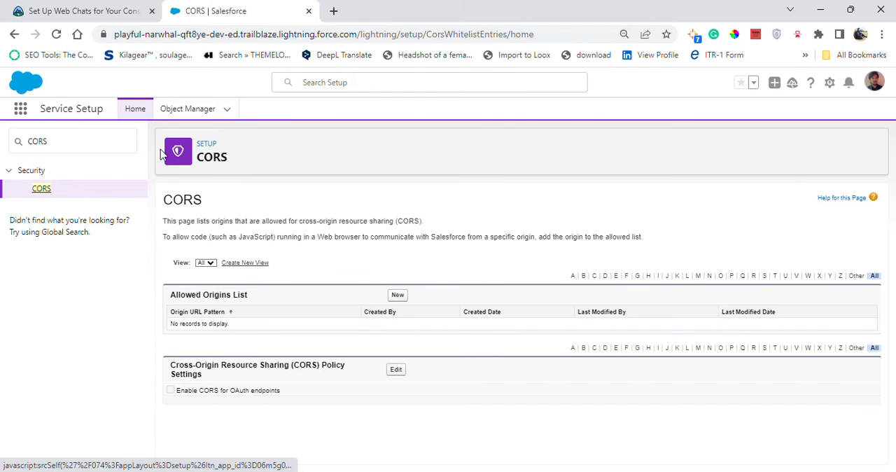
left_click(96, 7)
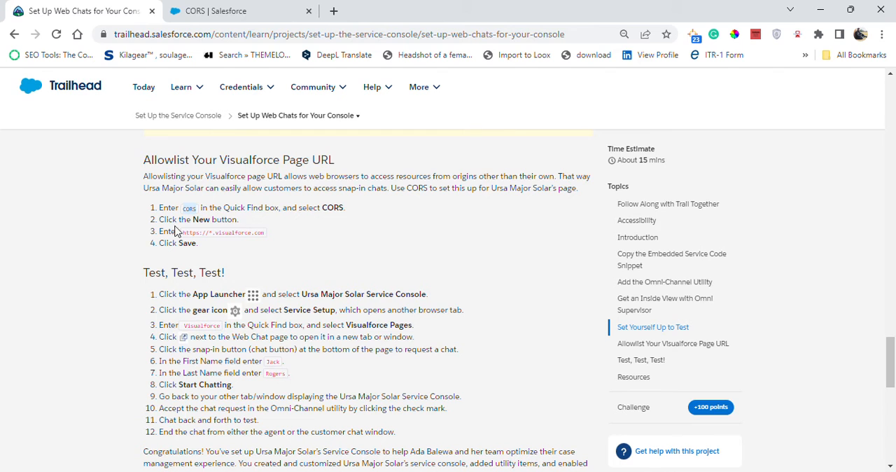
left_click(231, 8)
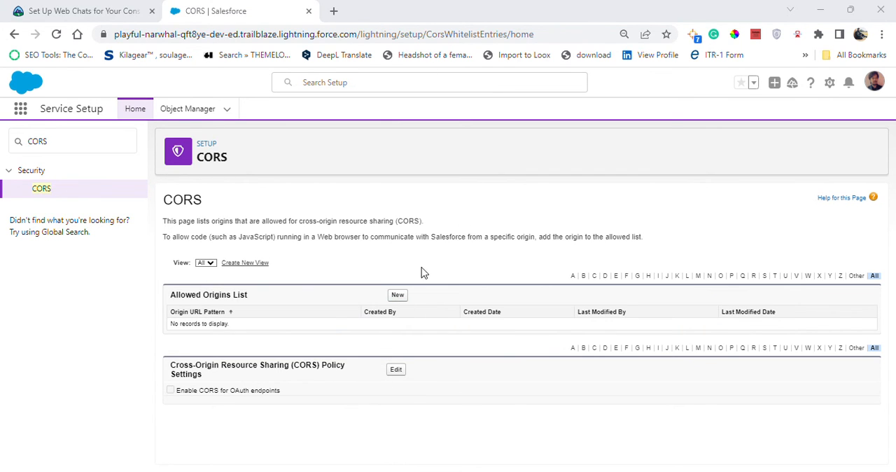
left_click(397, 295)
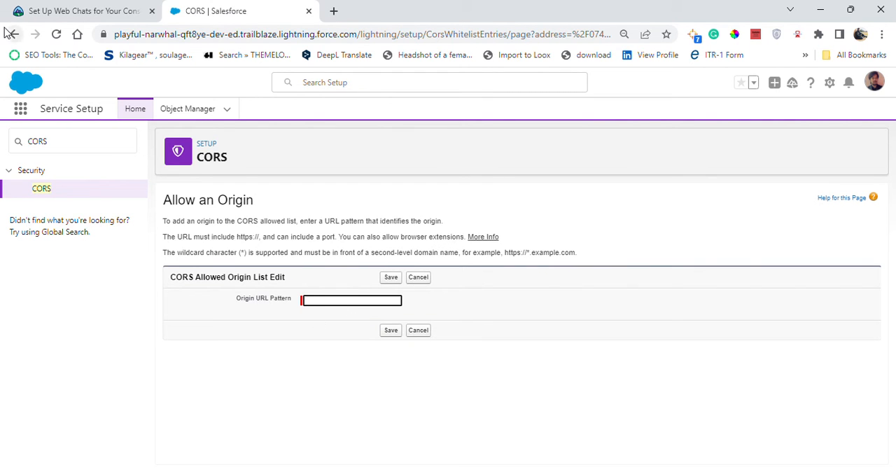
left_click(47, 8)
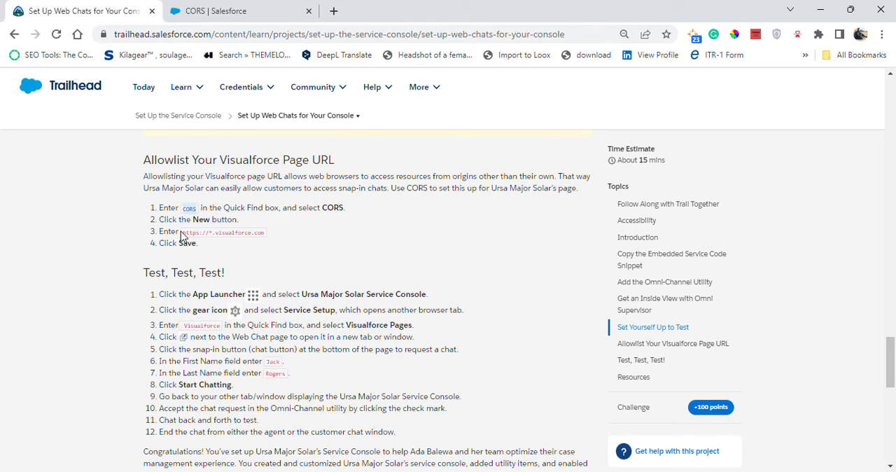
left_click_drag(184, 231, 272, 239)
key("ctrl+c")
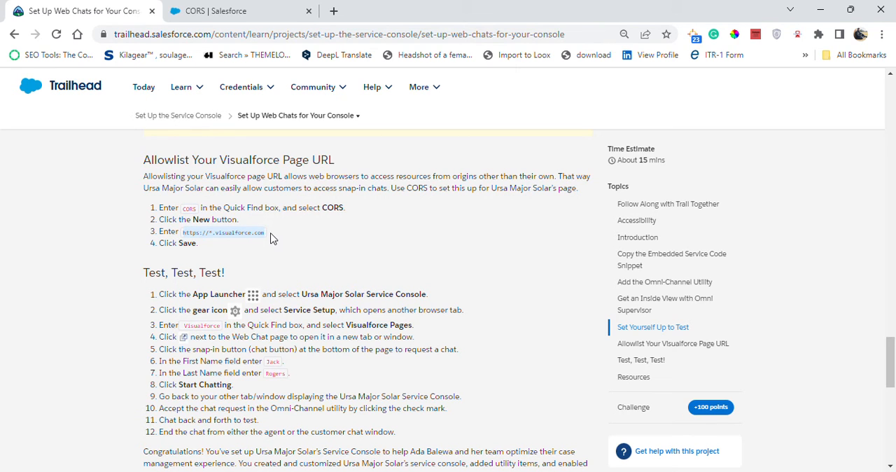
left_click(216, 11)
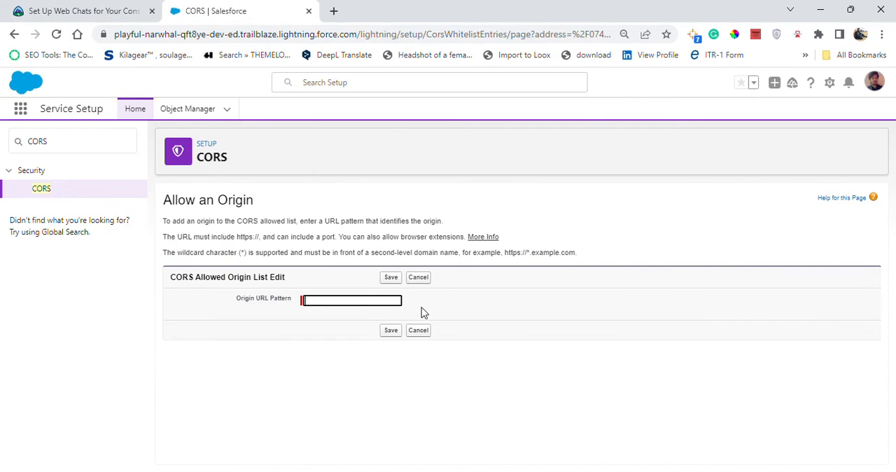
left_click(351, 300)
key("ctrl+v")
left_click(389, 331)
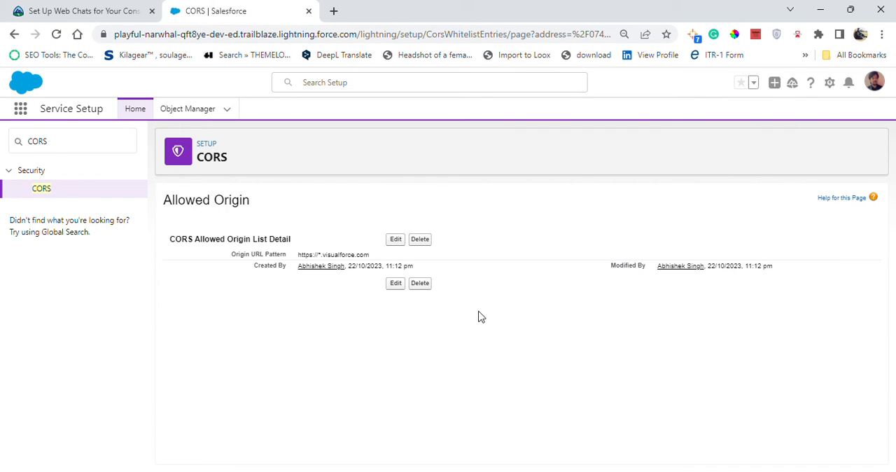
- Copy the app name "Ursa Major Solar Service Console" from the Trailhead test instructions and search Setup for it
left_click(95, 10)
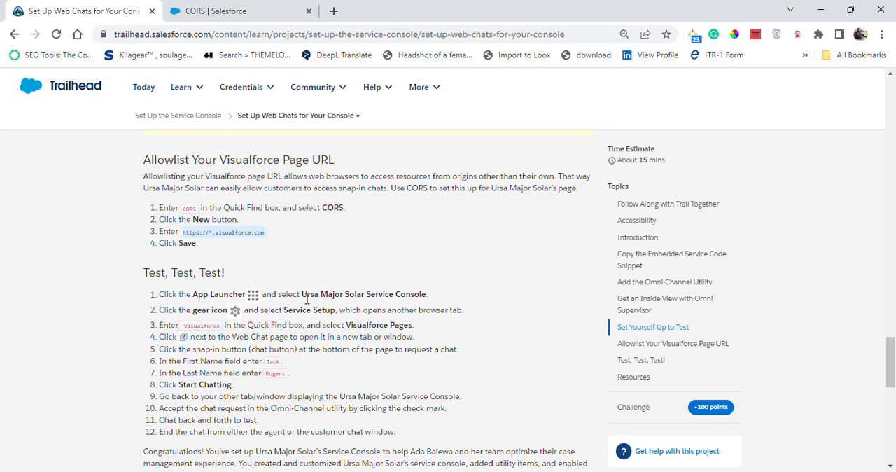
left_click_drag(302, 294, 385, 293)
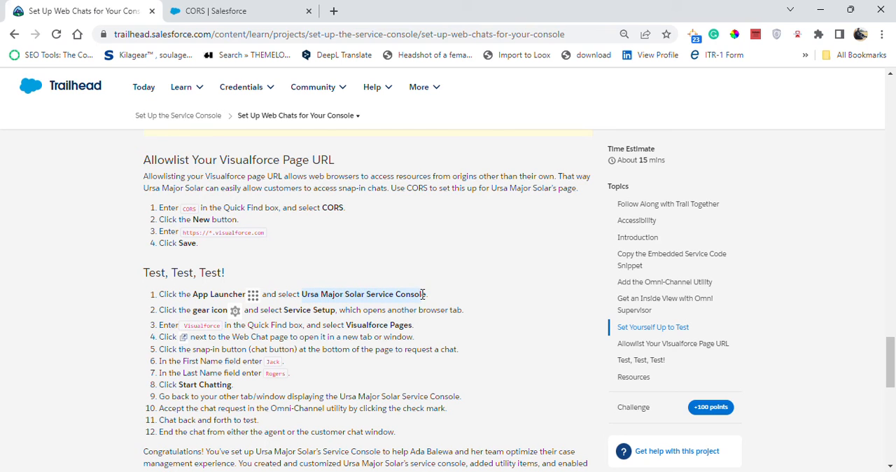
left_click(284, 8)
left_click_drag(67, 141, 18, 142)
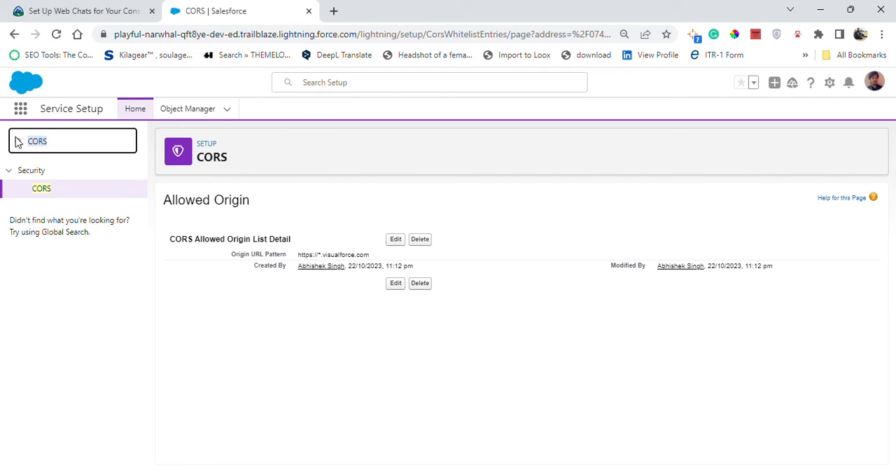
type("Ursa Major Solar Service Console")
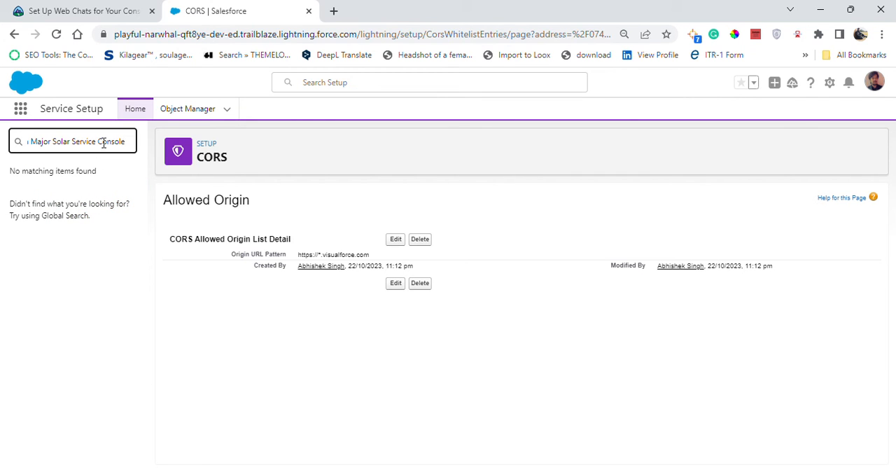
- Recheck the Trailhead test instructions, then find the Ursa Major Solar Service Console app in the App Launcher and open it
left_click(92, 8)
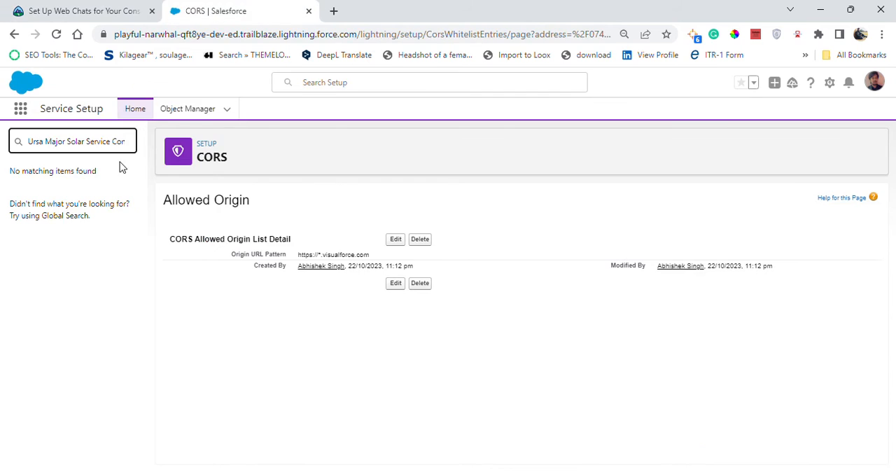
left_click(215, 10)
left_click(21, 110)
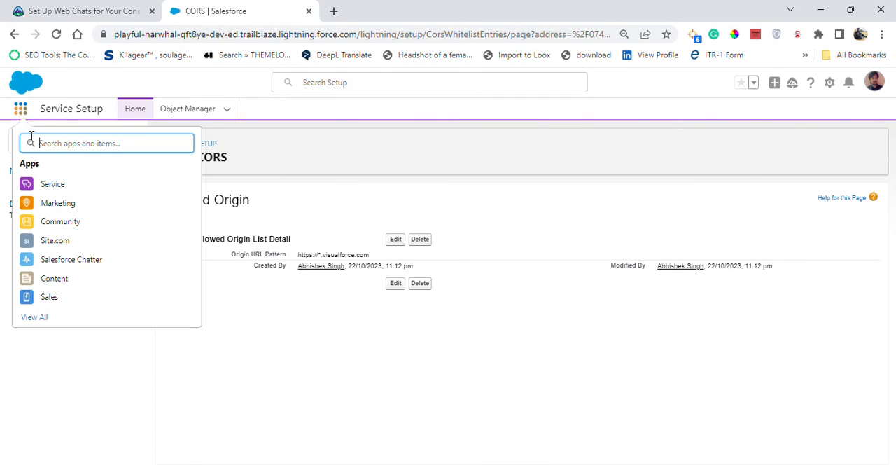
type("Ursa Major Solar Service Console")
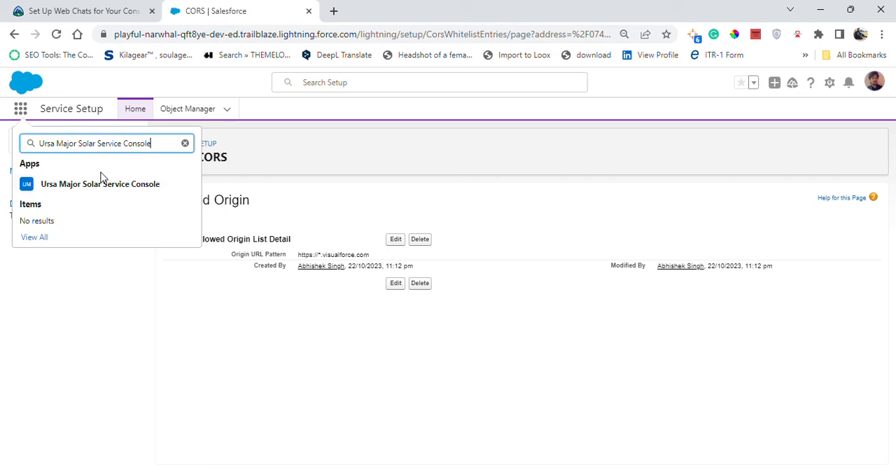
left_click(105, 181)
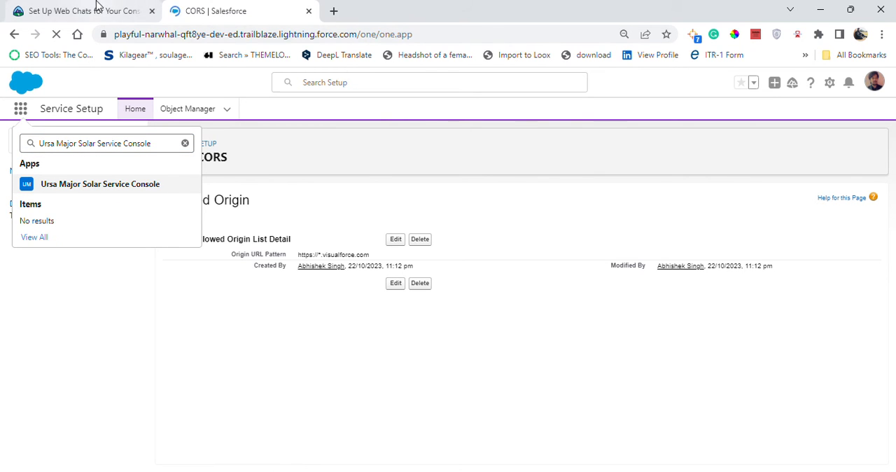
- Copy the search term "Visualforce" from the Trailhead test instructions, check the opened Service Console, and return to the instructions
left_click(98, 9)
scroll(354, 276, "down", 2)
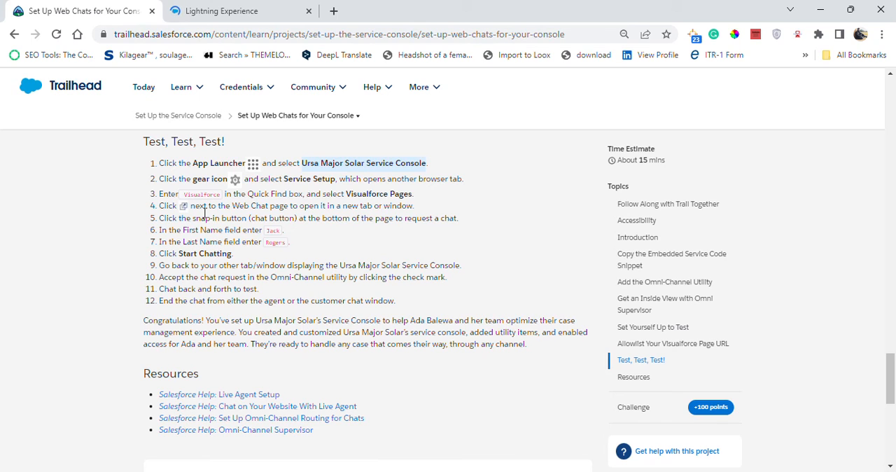
left_click_drag(184, 194, 221, 200)
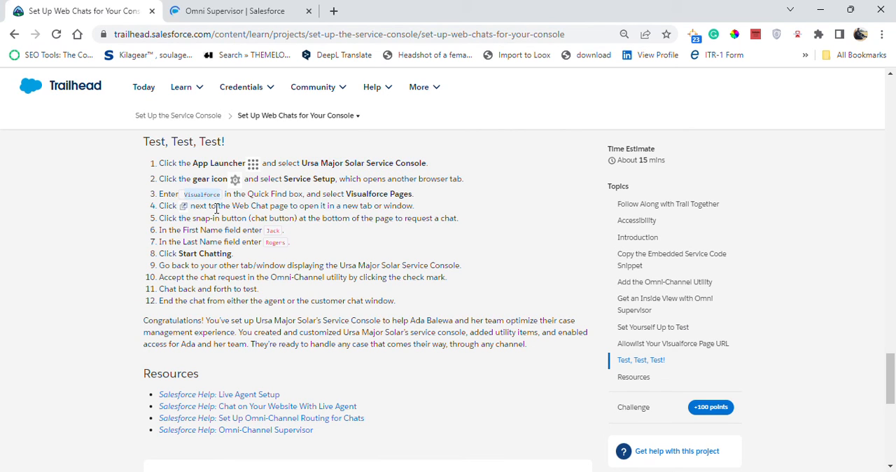
left_click(228, 9)
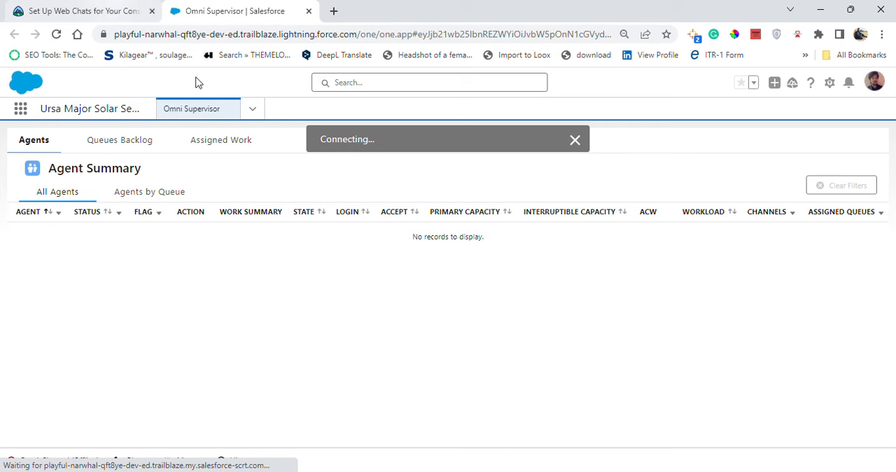
left_click(21, 3)
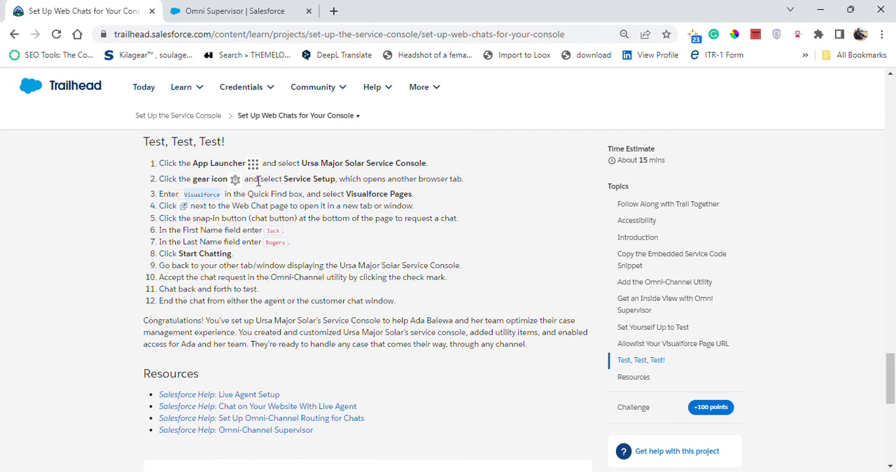
right_click(214, 11)
left_click(241, 16)
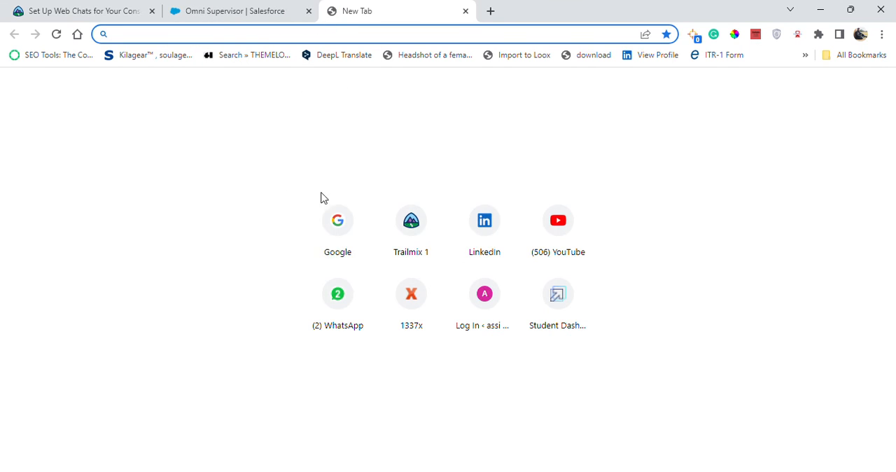
right_click(339, 14)
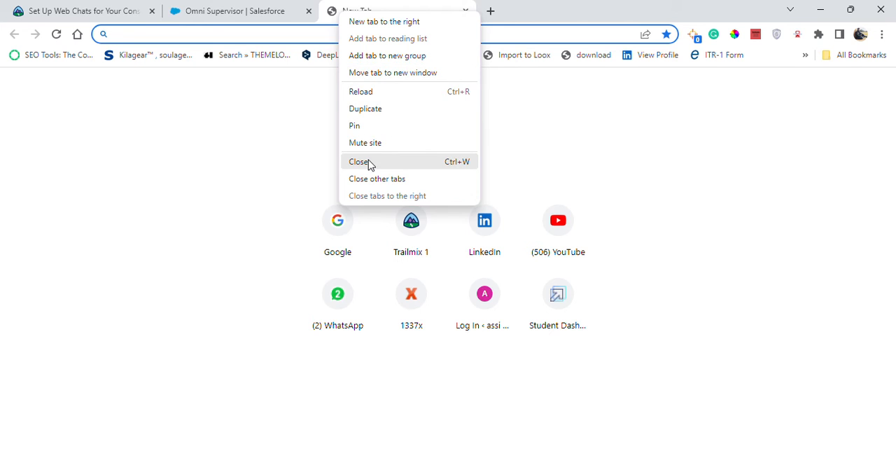
left_click(365, 162)
- Open the Service Console's Omni Supervisor page in a second browser tab, checking the Trailhead test instructions
left_click(241, 14)
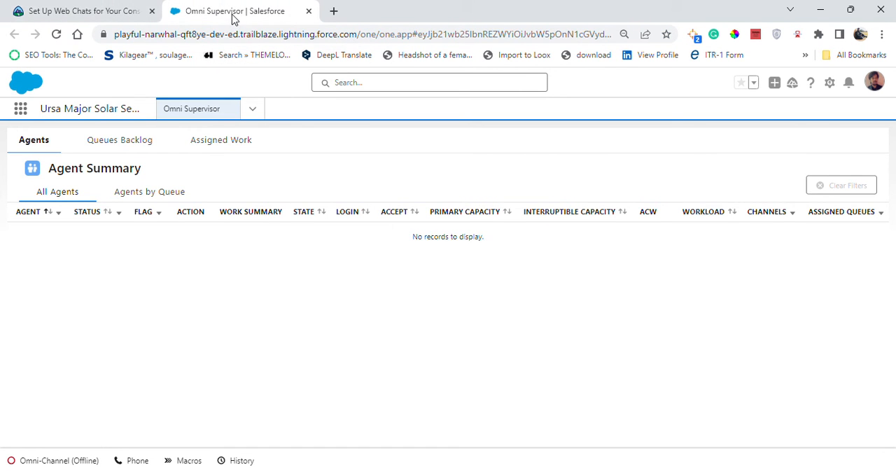
right_click(189, 110)
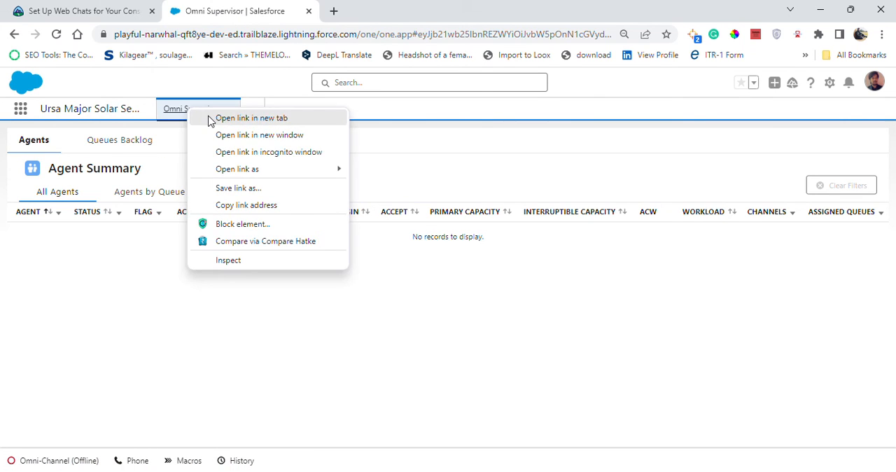
left_click(251, 118)
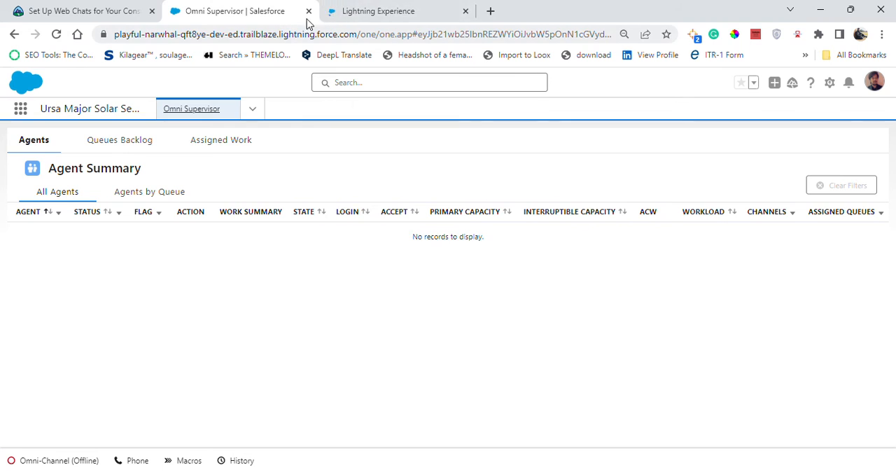
left_click(331, 16)
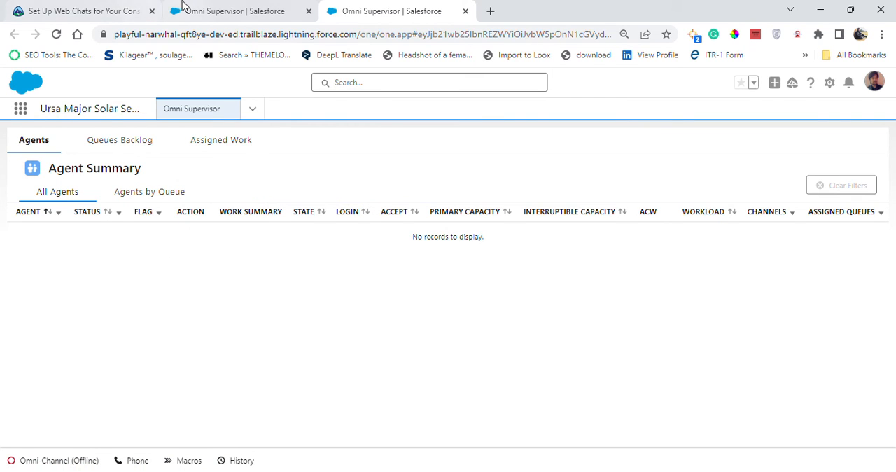
left_click(90, 9)
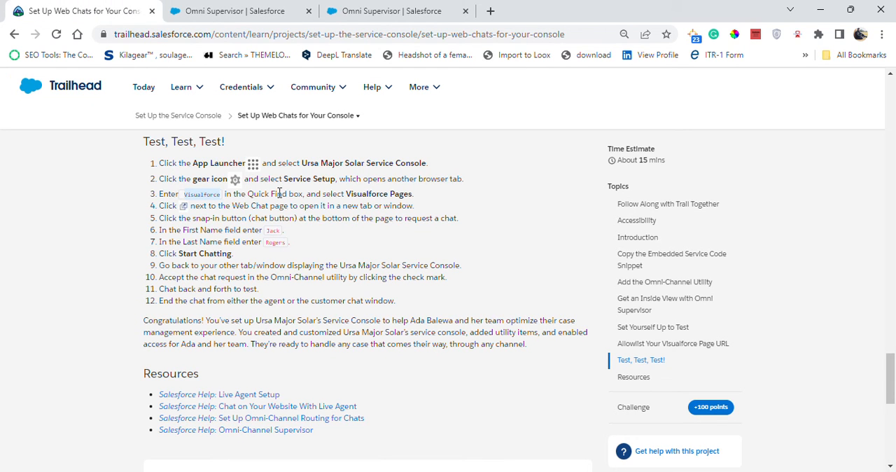
left_click(343, 11)
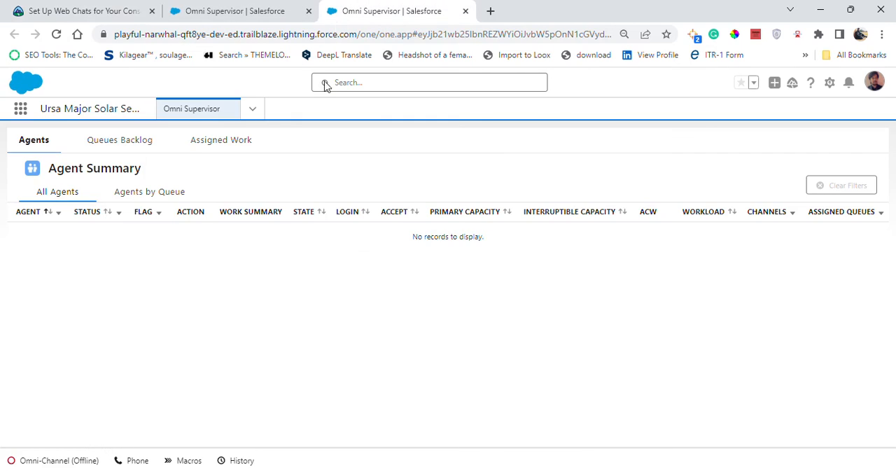
- Open Service Setup from the Service Console and close the duplicate Omni Supervisor browser tab
left_click(831, 84)
left_click(790, 133)
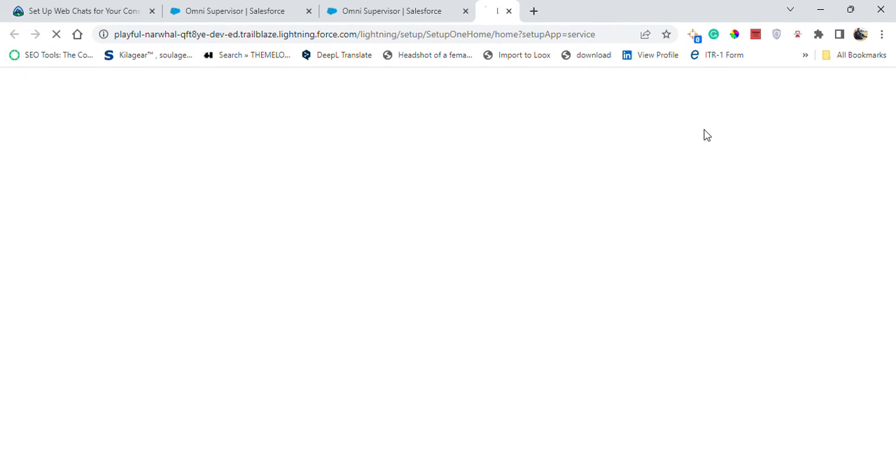
right_click(327, 15)
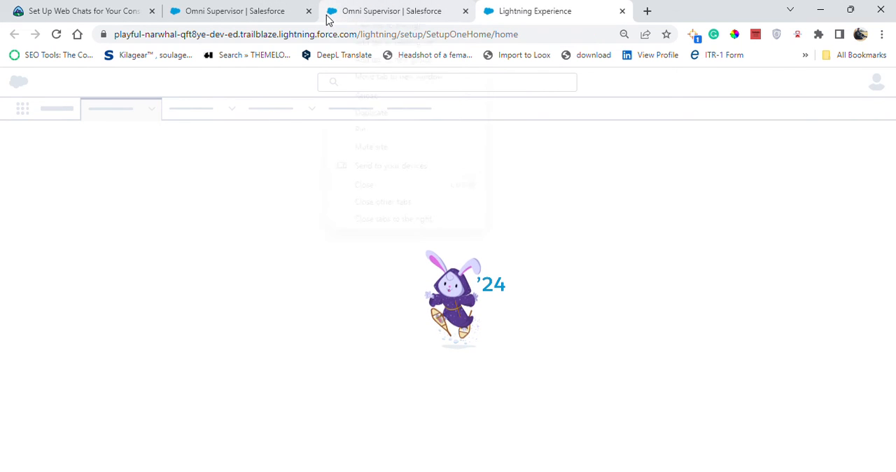
left_click(361, 185)
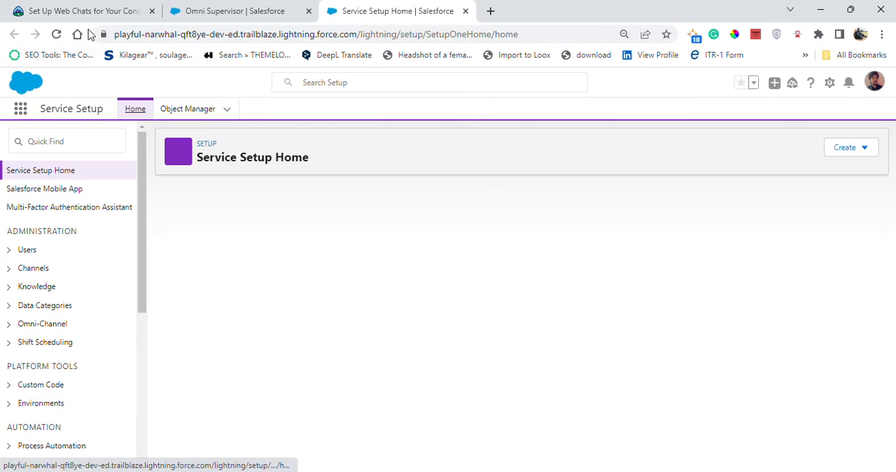
- Recheck the Trailhead instructions, search Service Setup for "Visualforce" and open Visualforce Pages
left_click(97, 12)
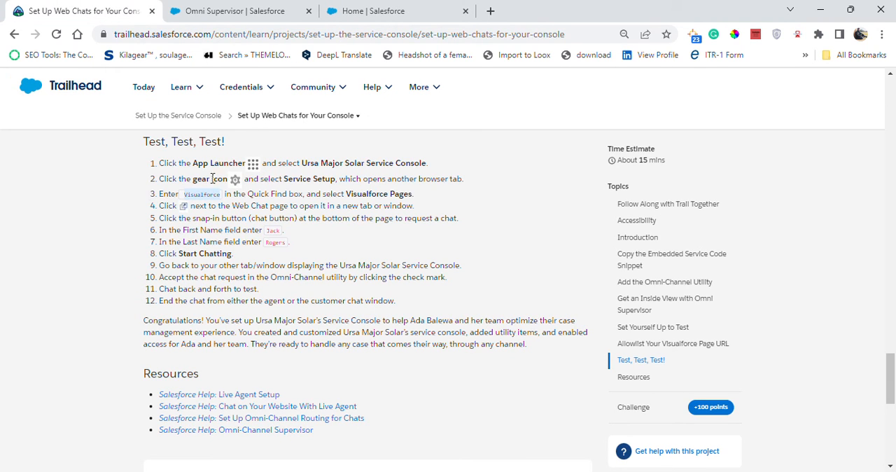
left_click(326, 18)
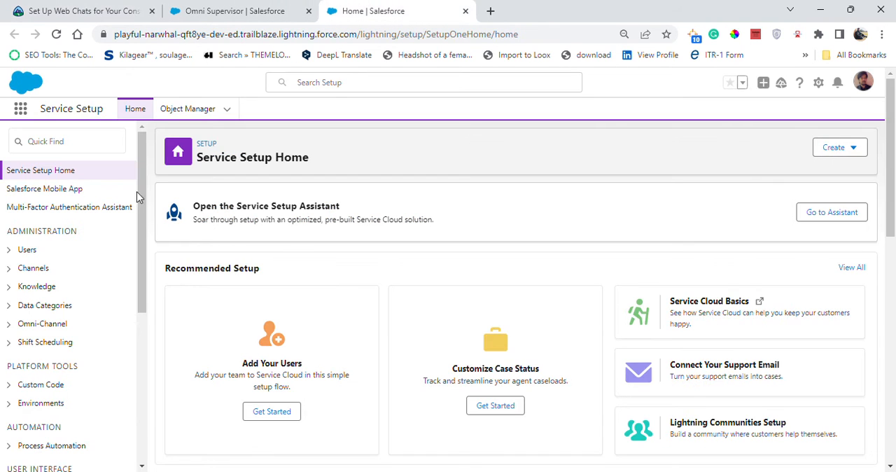
left_click(99, 143)
type("Visualforce")
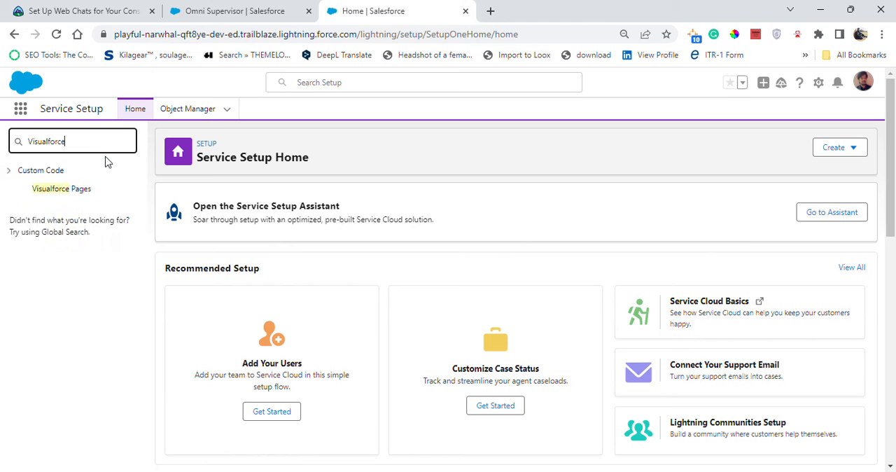
left_click(76, 192)
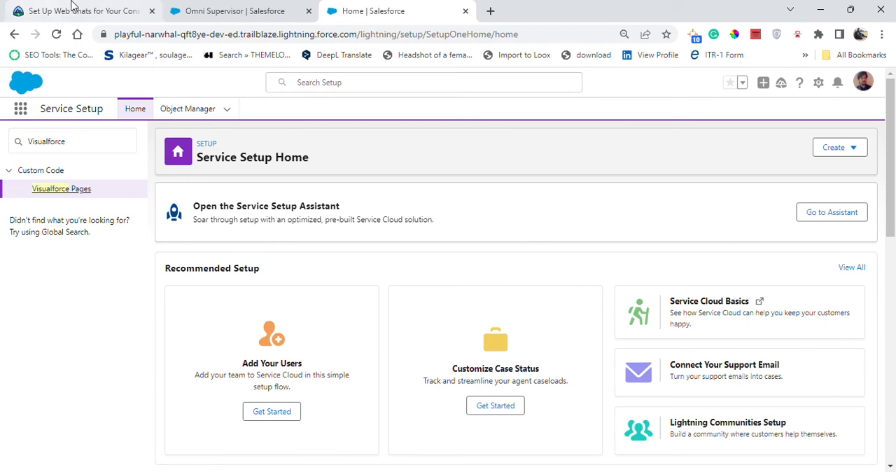
- Compare the Trailhead test instructions with the Visualforce Pages list to locate the Web Chat page
left_click(97, 10)
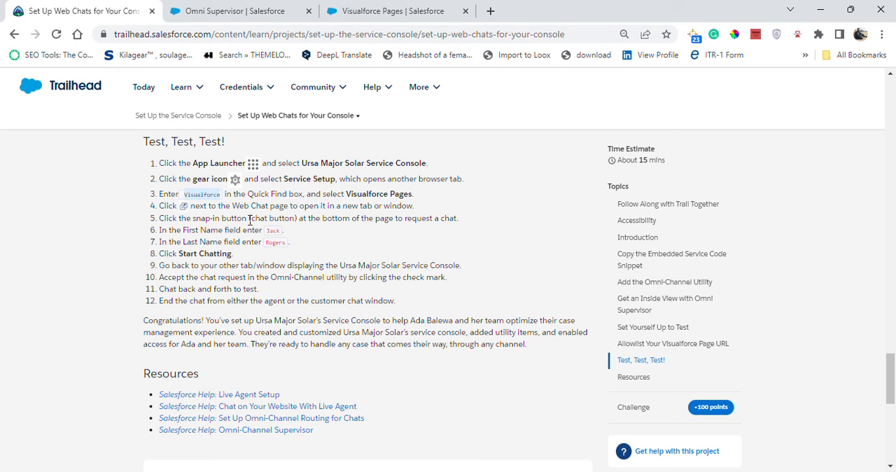
left_click(338, 15)
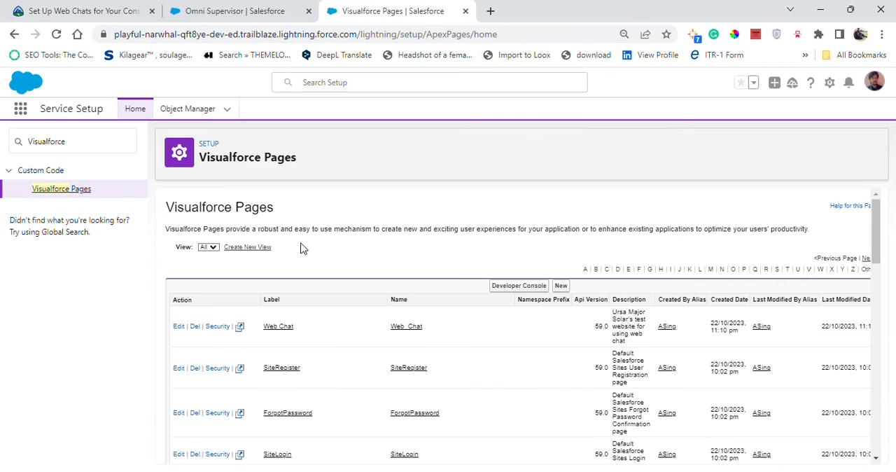
scroll(293, 240, "down", 1)
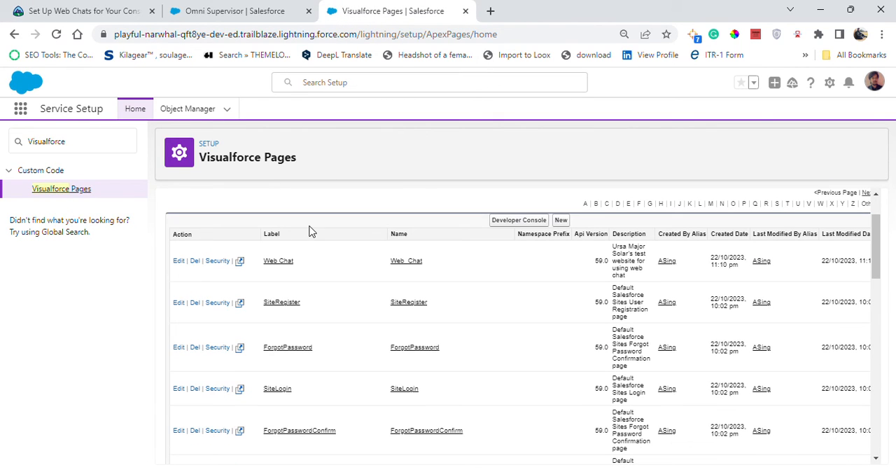
left_click(95, 7)
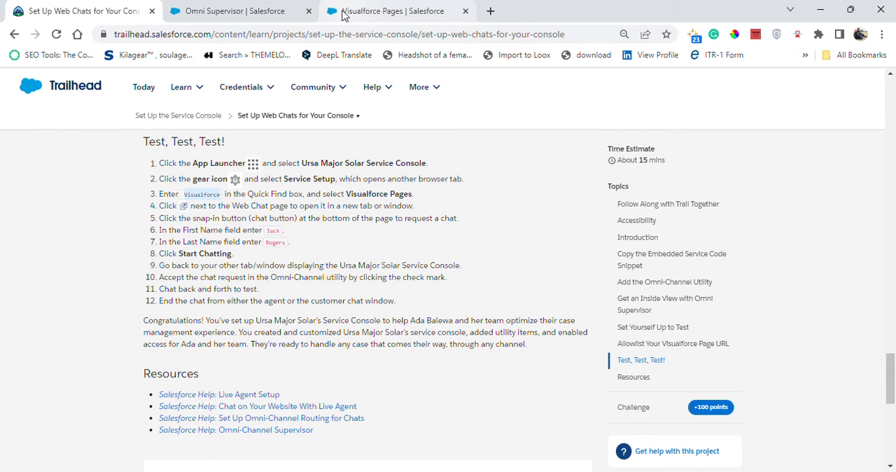
left_click(344, 12)
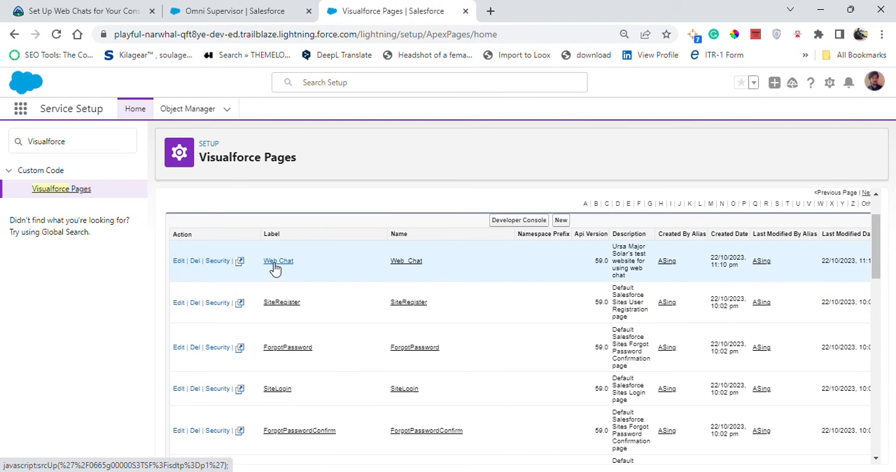
left_click(138, 7)
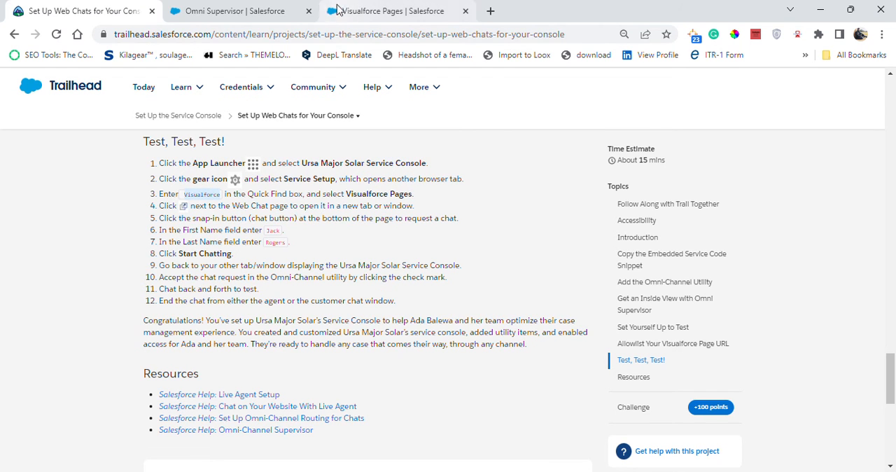
left_click(332, 14)
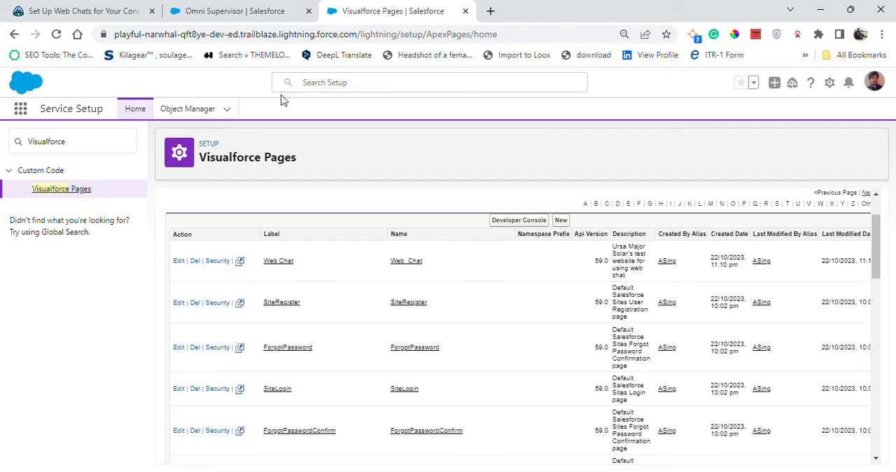
- Open the Web Chat Visualforce page's details in a new browser tab and review them against the Trailhead instructions
right_click(291, 267)
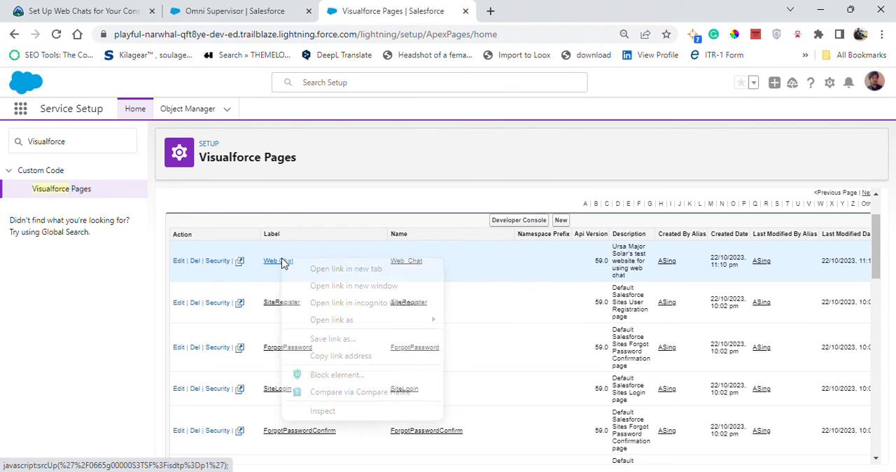
left_click(295, 269)
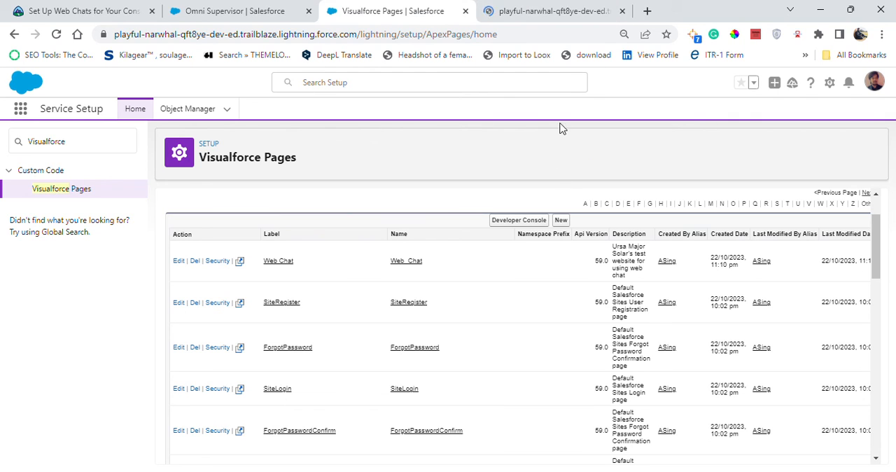
left_click(578, 13)
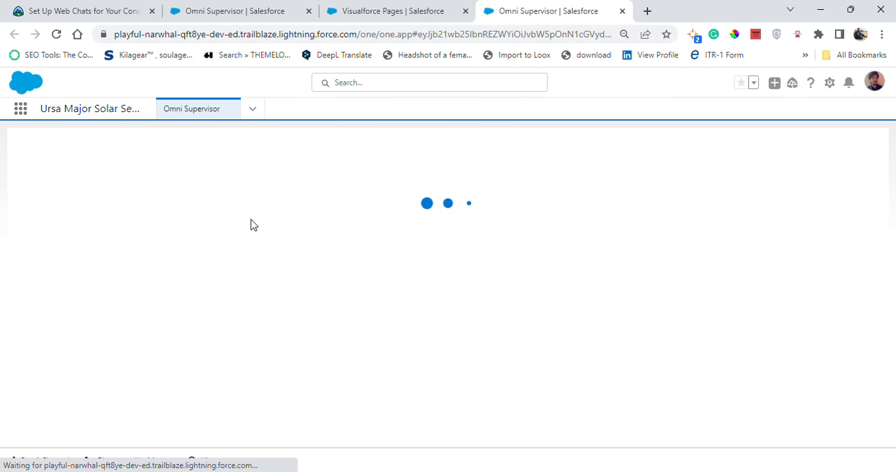
left_click(42, 11)
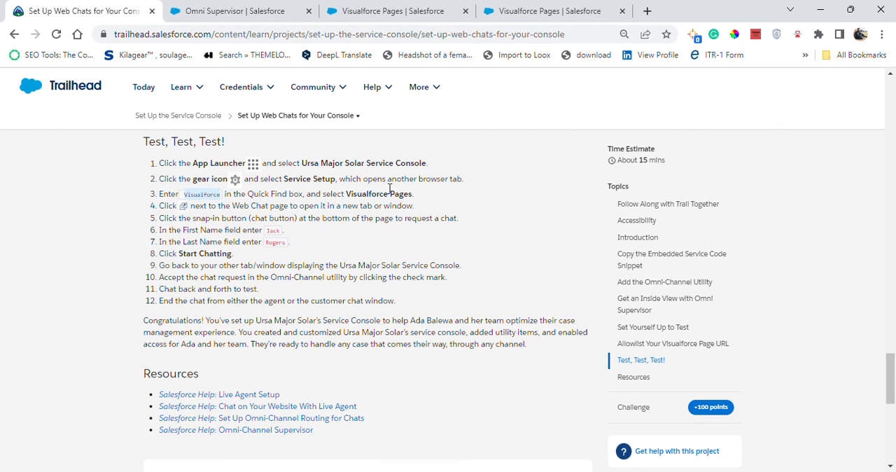
left_click(560, 11)
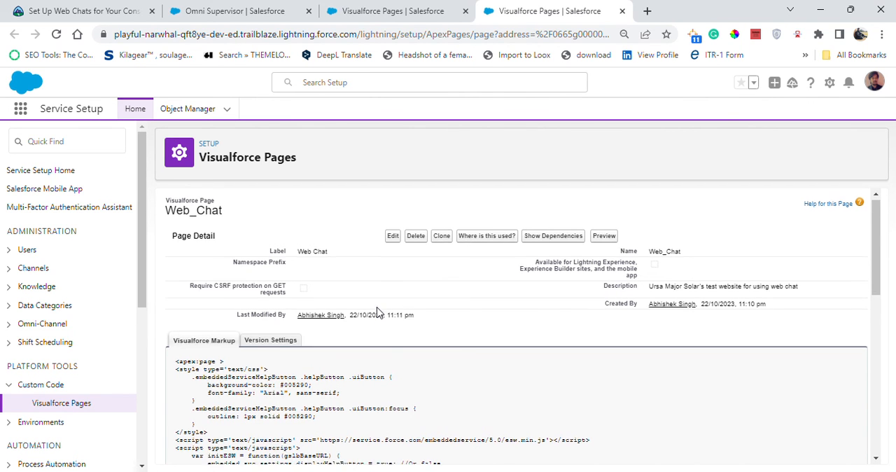
scroll(376, 315, "down", 3)
scroll(377, 315, "up", 3)
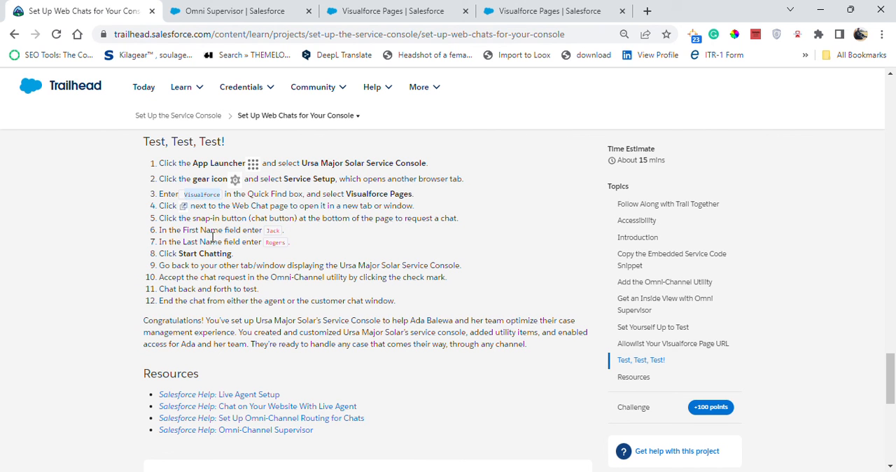
- Review the "Test, Test, Test!" instructions in Trailhead and the content around them
scroll(152, 160, "up", 1)
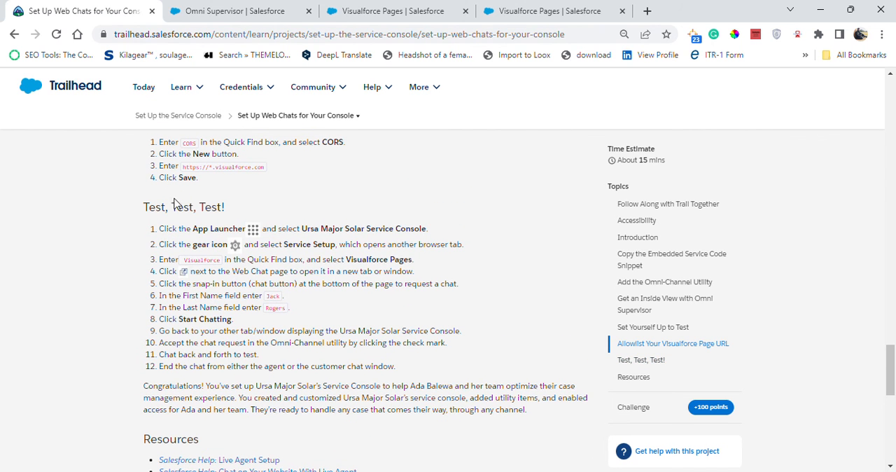
left_click_drag(146, 202, 236, 216)
left_click(244, 275)
scroll(254, 319, "down", 1)
scroll(254, 319, "down", 2)
scroll(236, 264, "up", 1)
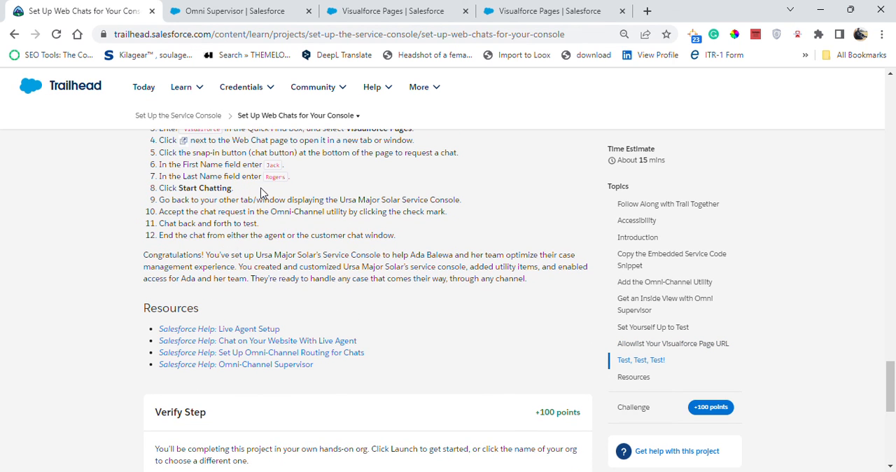
scroll(279, 189, "up", 1)
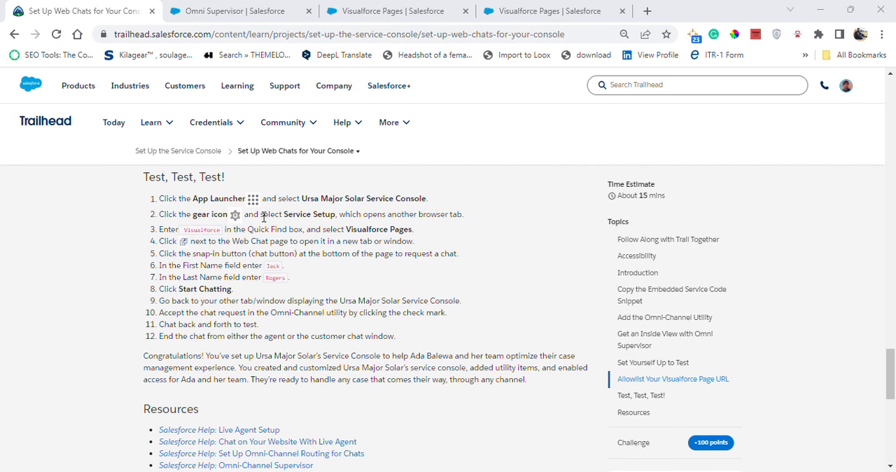
left_click_drag(144, 180, 248, 183)
- Submit the Trailhead web chats step for verification to earn 100 points, using DreamhousePlayground
scroll(280, 329, "down", 10)
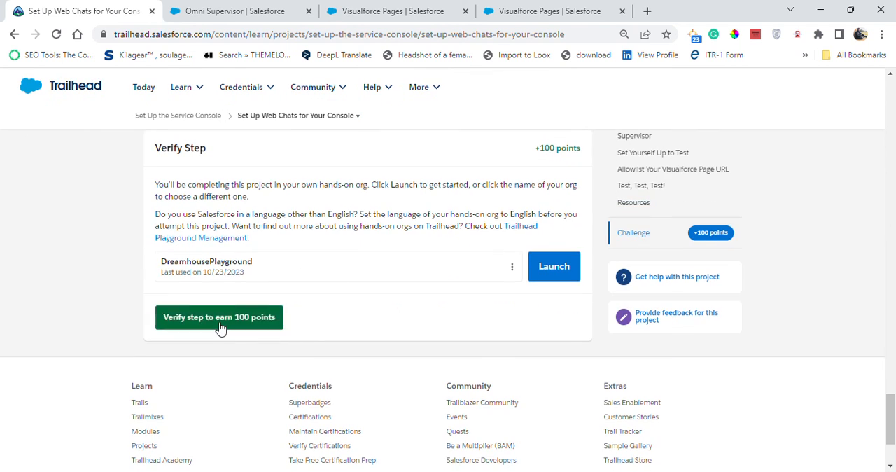
left_click(220, 322)
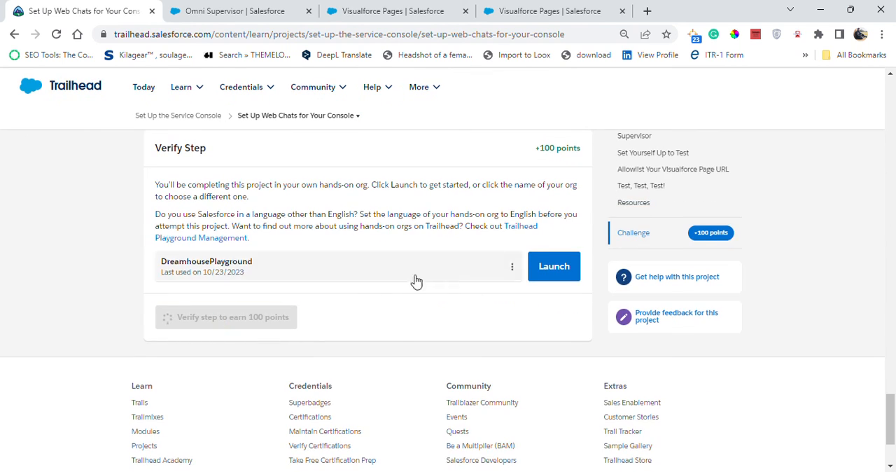
scroll(386, 245, "up", 1)
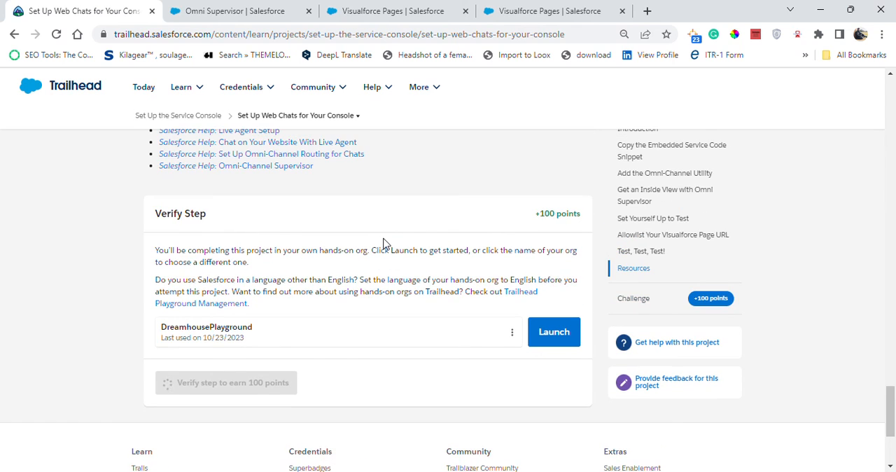